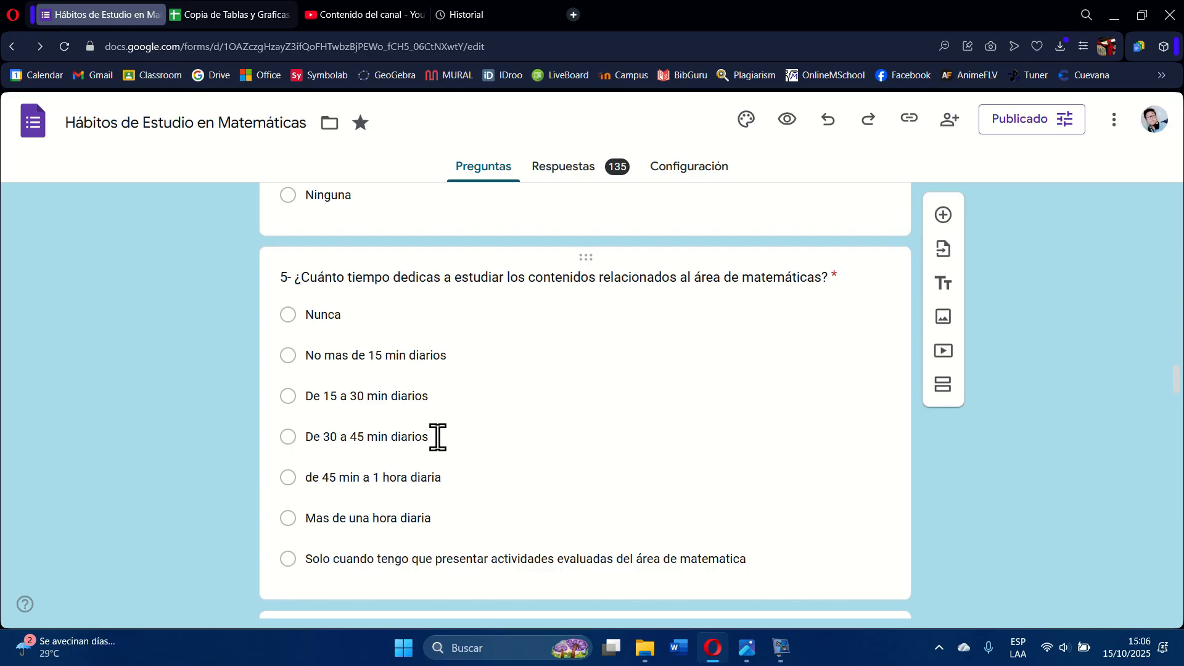
# Examine the grade intervals of form question 2 alongside the empty Datos Agrupados table and the Columna2 responses in the spreadsheet
pyautogui.scroll(18, 504, 361)
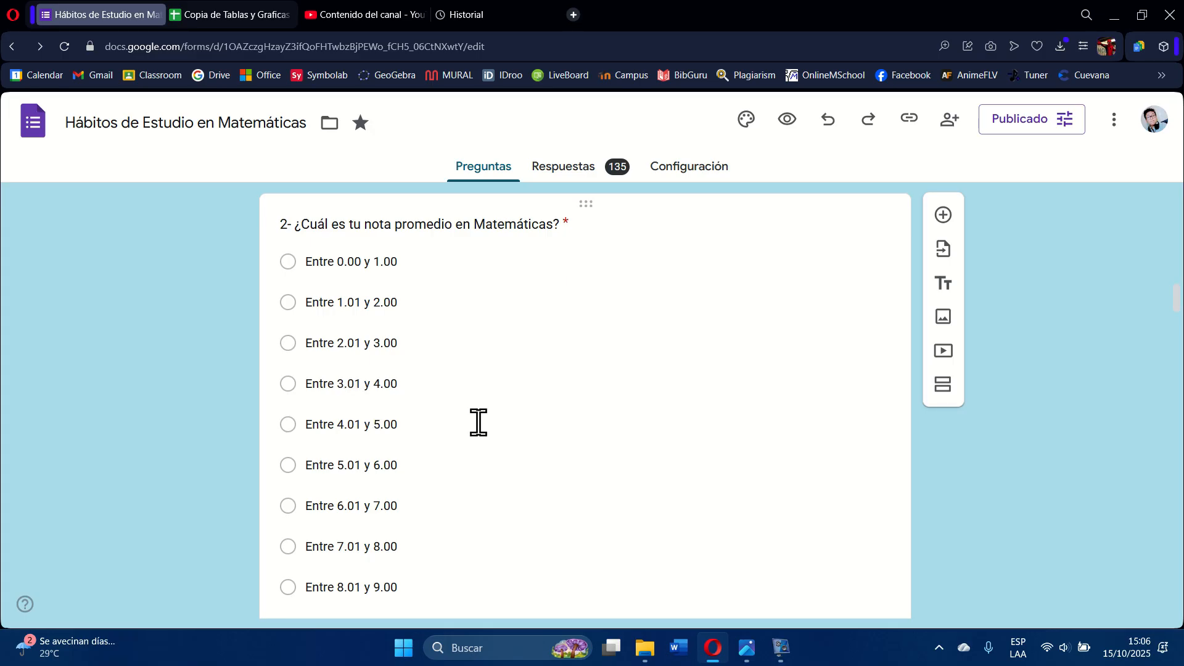
pyautogui.click(247, 17)
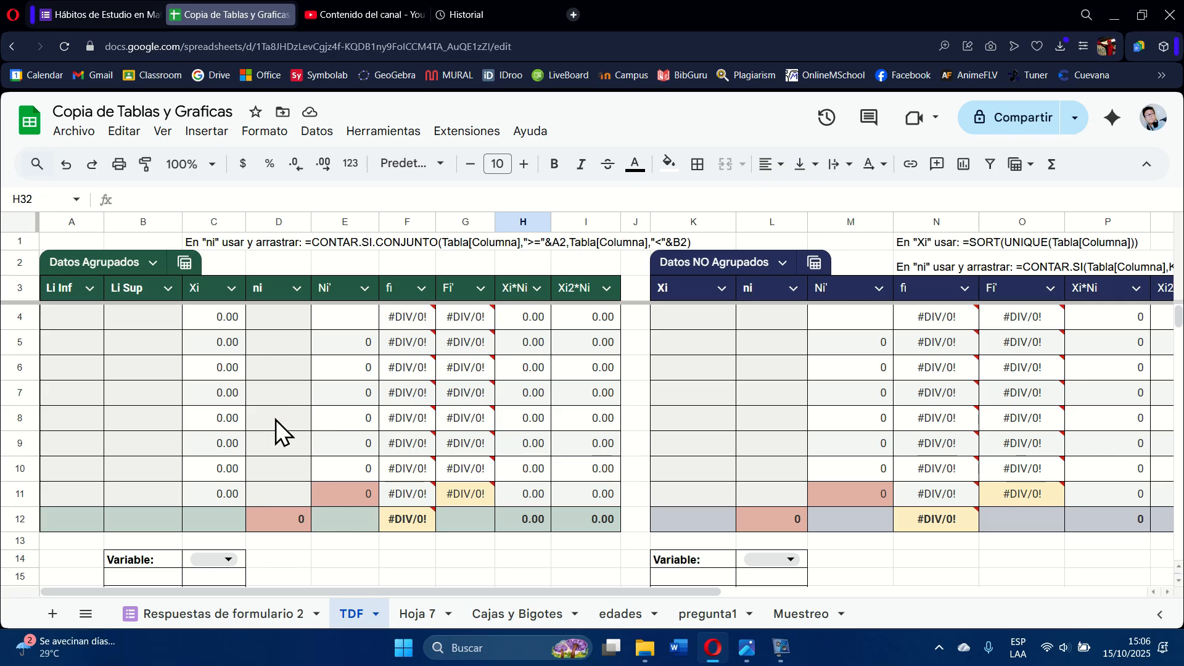
pyautogui.click(281, 346)
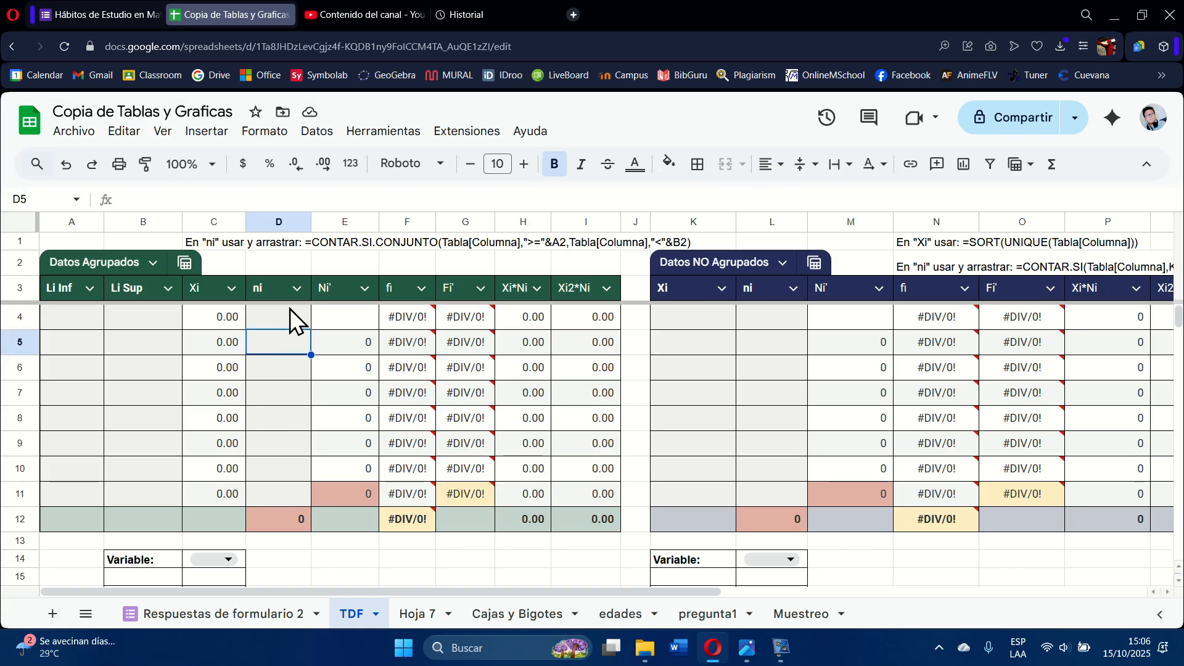
pyautogui.click(287, 315)
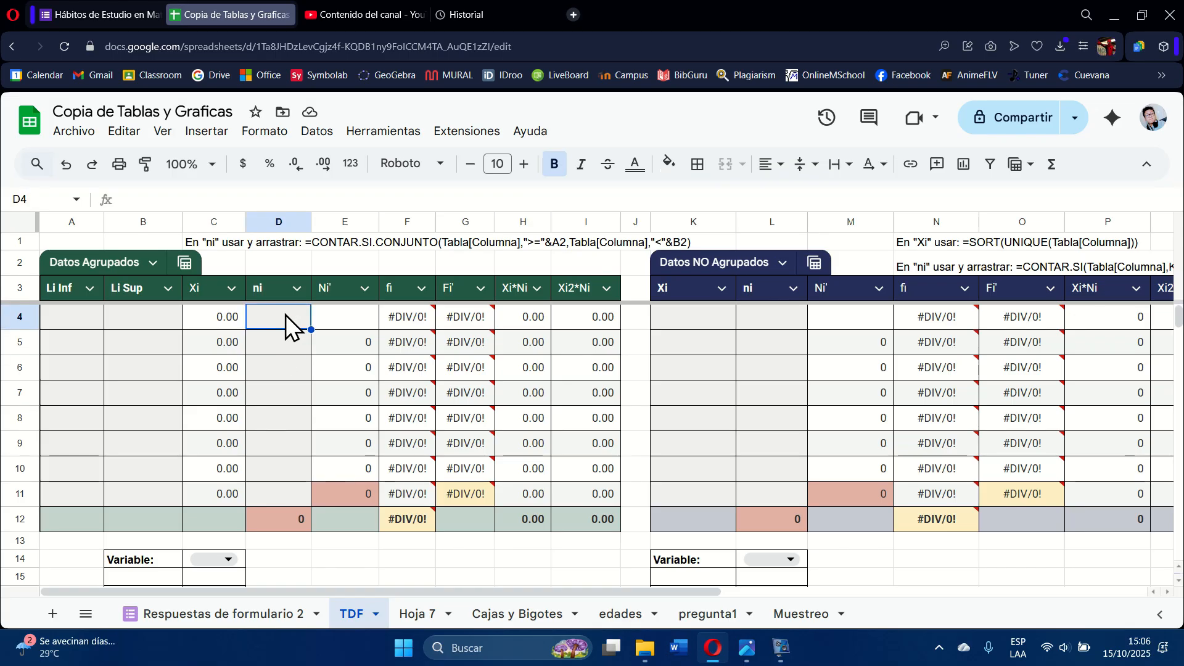
pyautogui.click(128, 10)
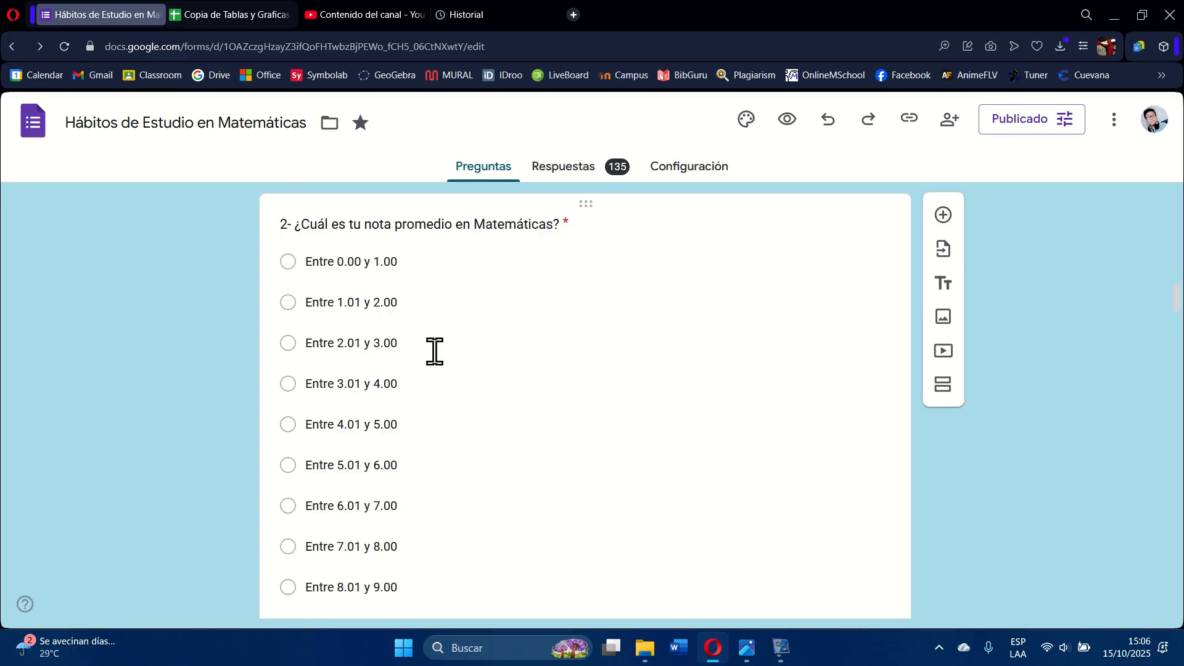
pyautogui.click(249, 20)
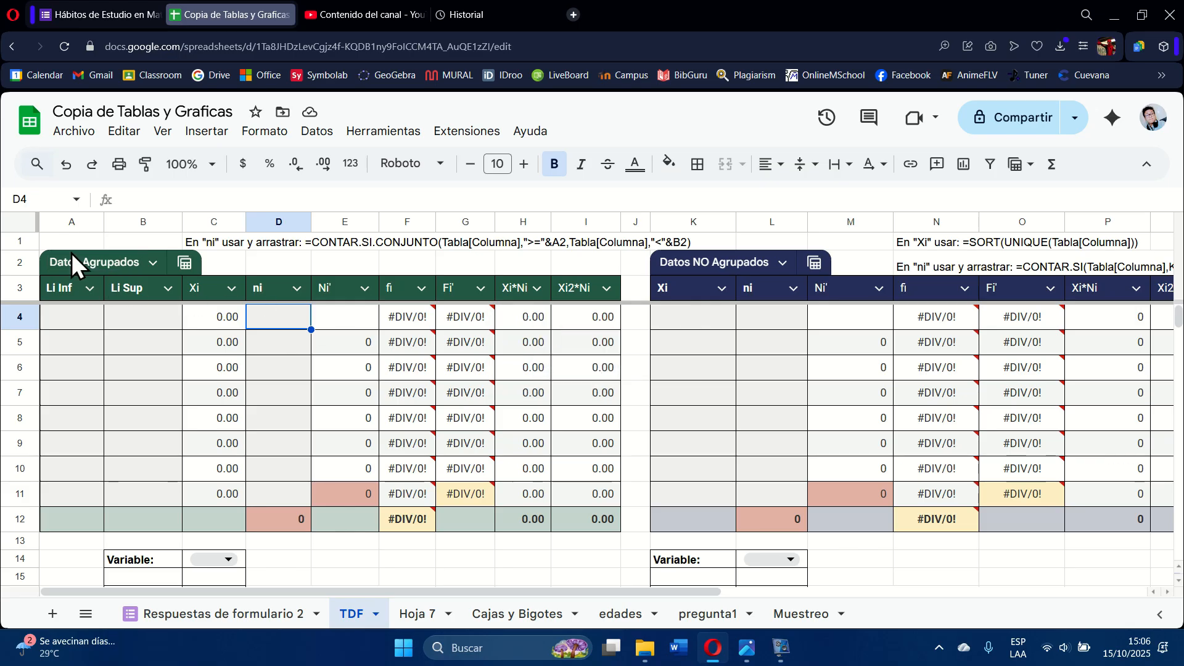
pyautogui.click(124, 20)
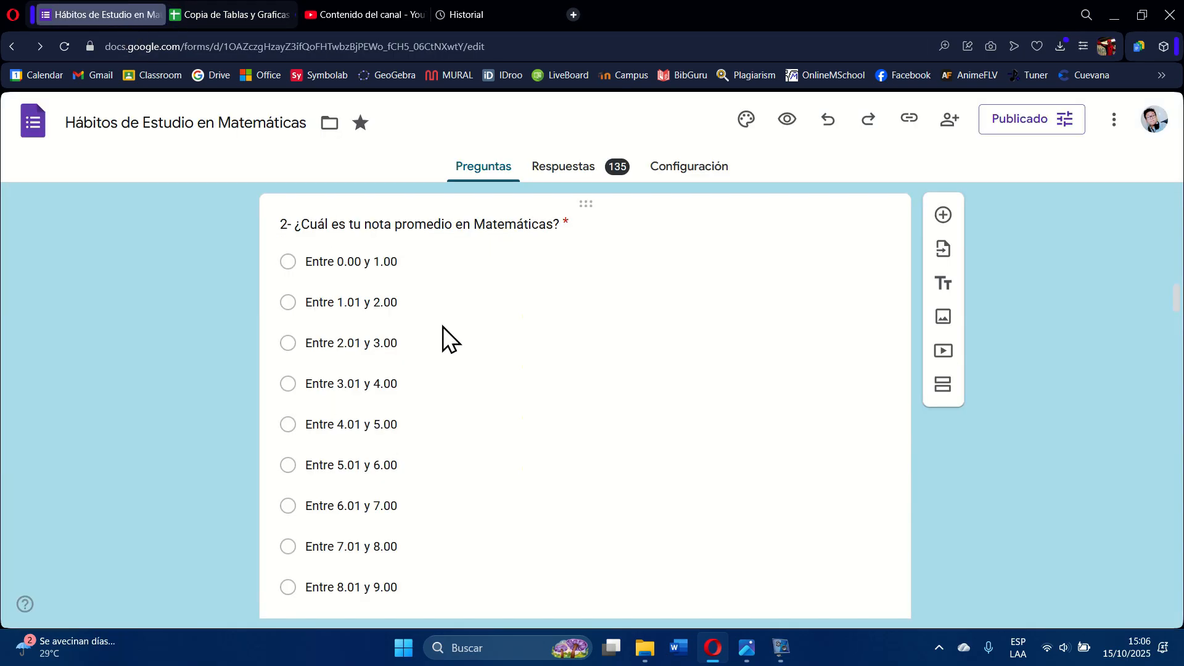
pyautogui.click(213, 8)
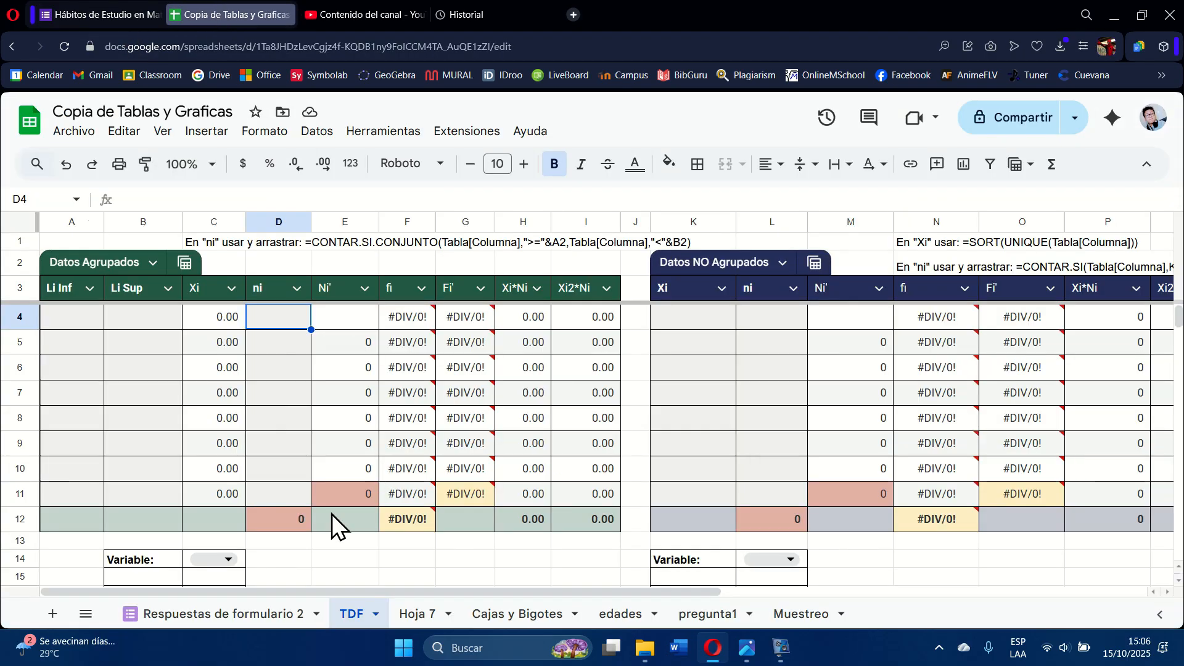
pyautogui.click(254, 614)
pyautogui.hscroll(2, 691, 380)
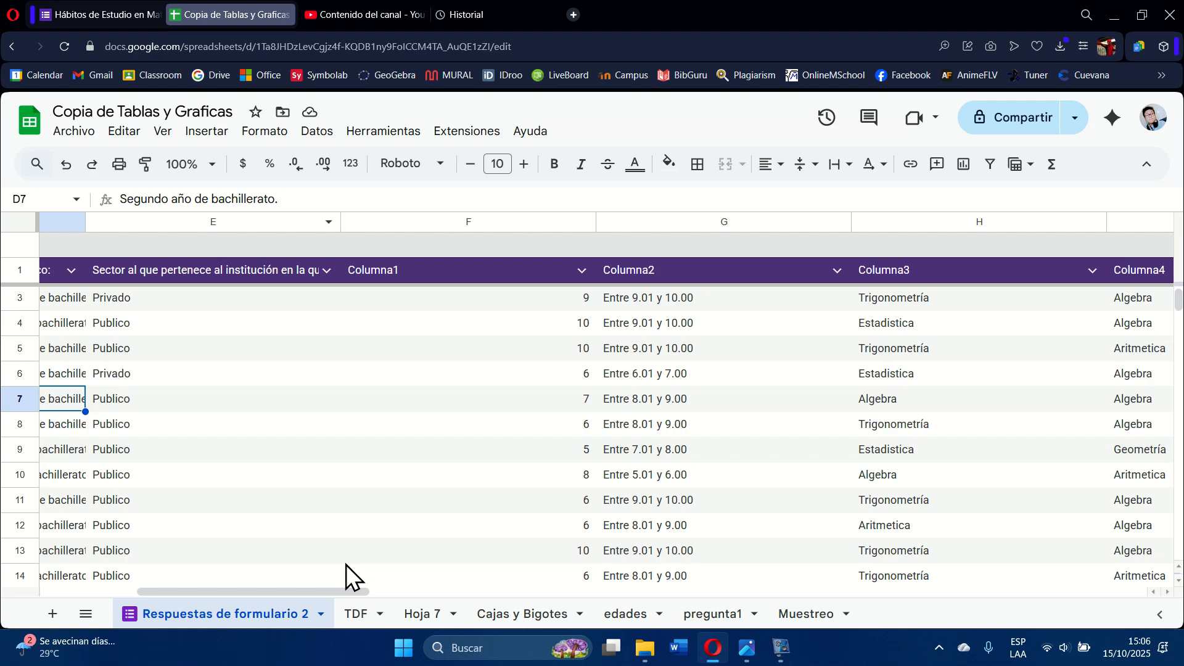
pyautogui.click(363, 616)
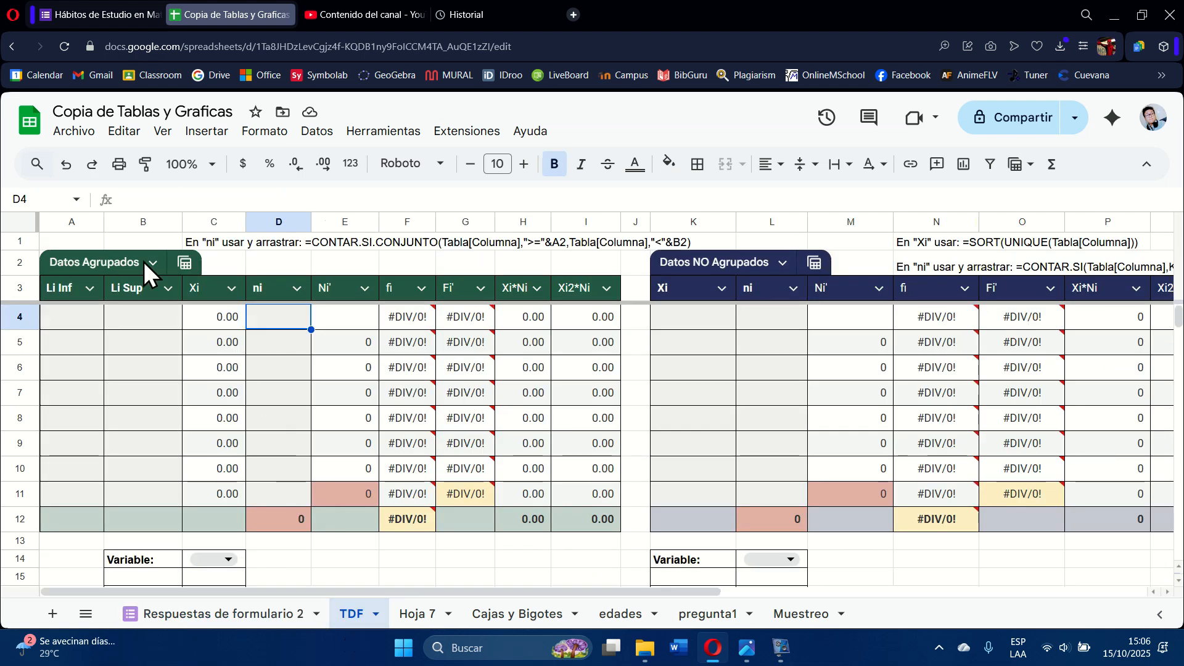
# Copy the grouped-data template A1:I30 from the TDF sheet into cell A1 of a new sheet
pyautogui.moveTo(95, 243); pyautogui.dragTo(601, 554)
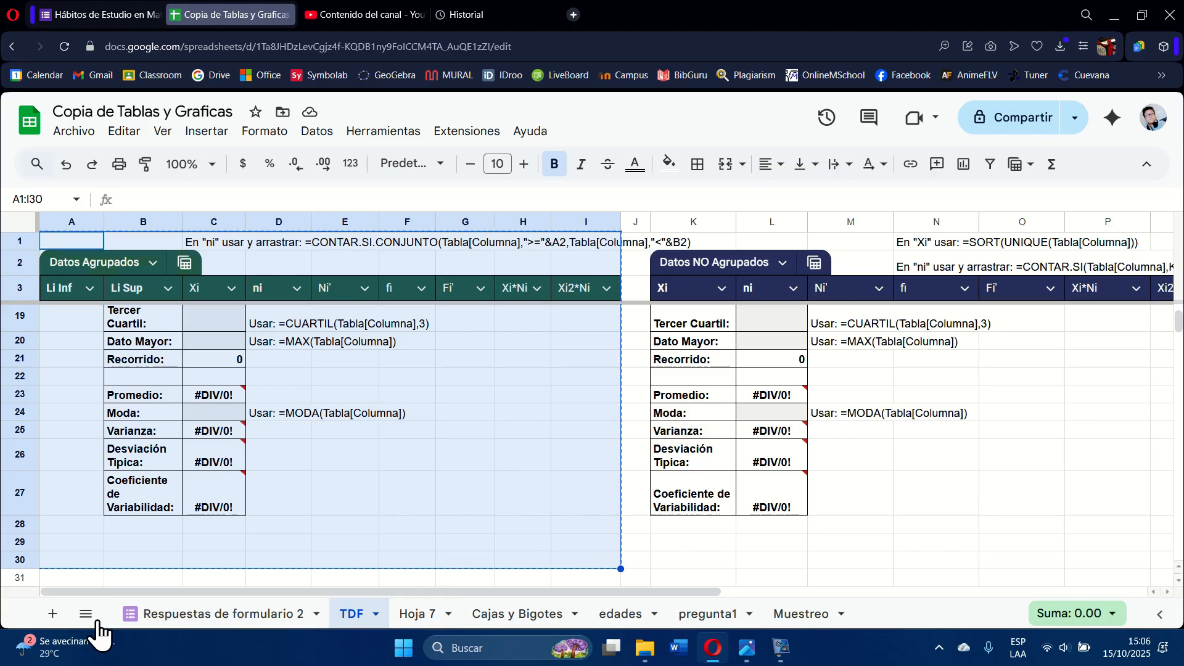
pyautogui.click(59, 618)
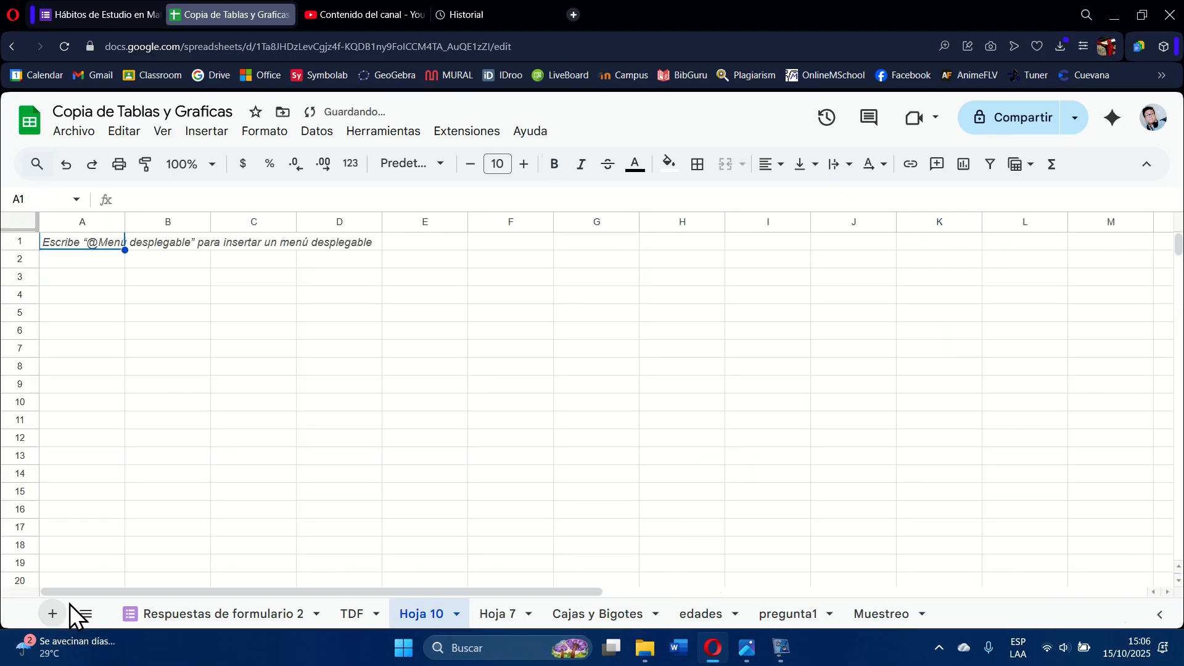
pyautogui.hotkey('ctrl', 'v')
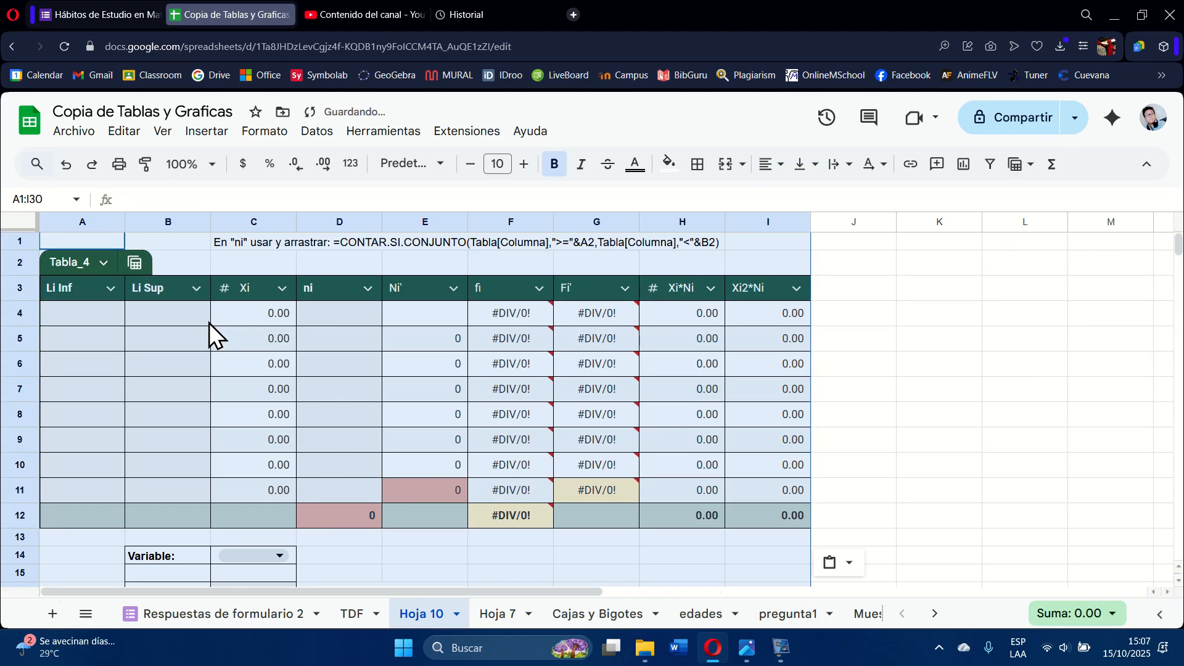
pyautogui.click(986, 373)
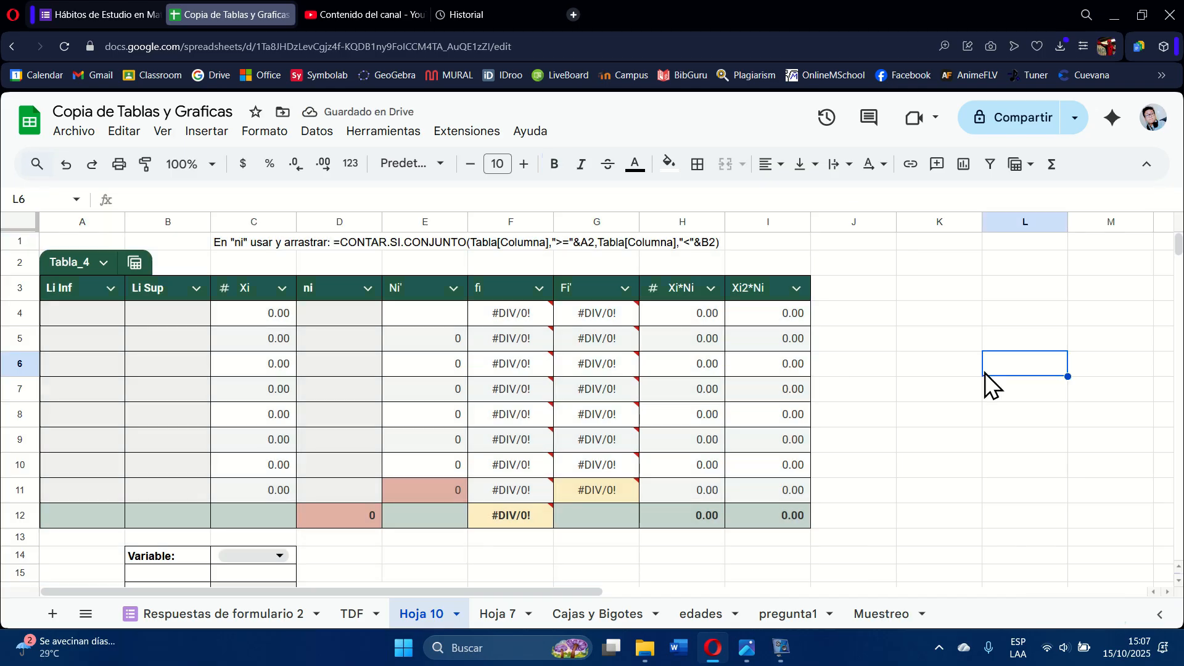
pyautogui.scroll(-3, 986, 376)
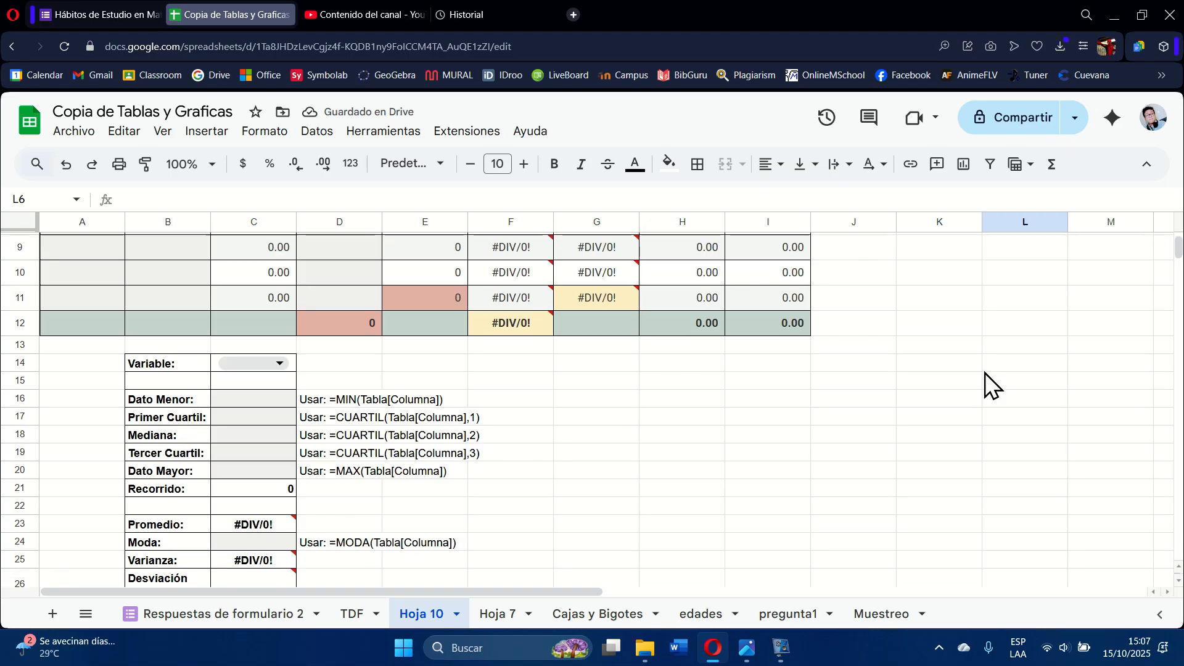
pyautogui.scroll(2, 986, 376)
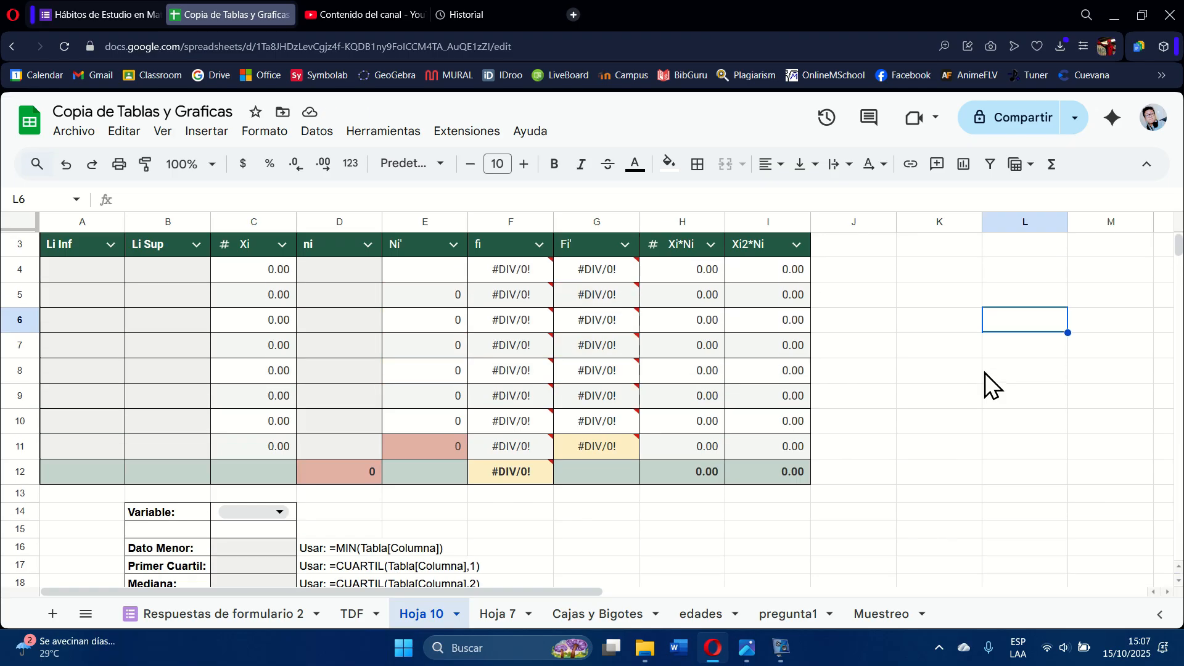
# Copy the formula =SORT(UNIQUE(Tabla[Columna])) from the note on Hoja 7 into cell K2 of Hoja 10
pyautogui.click(501, 613)
pyautogui.scroll(1, 708, 458)
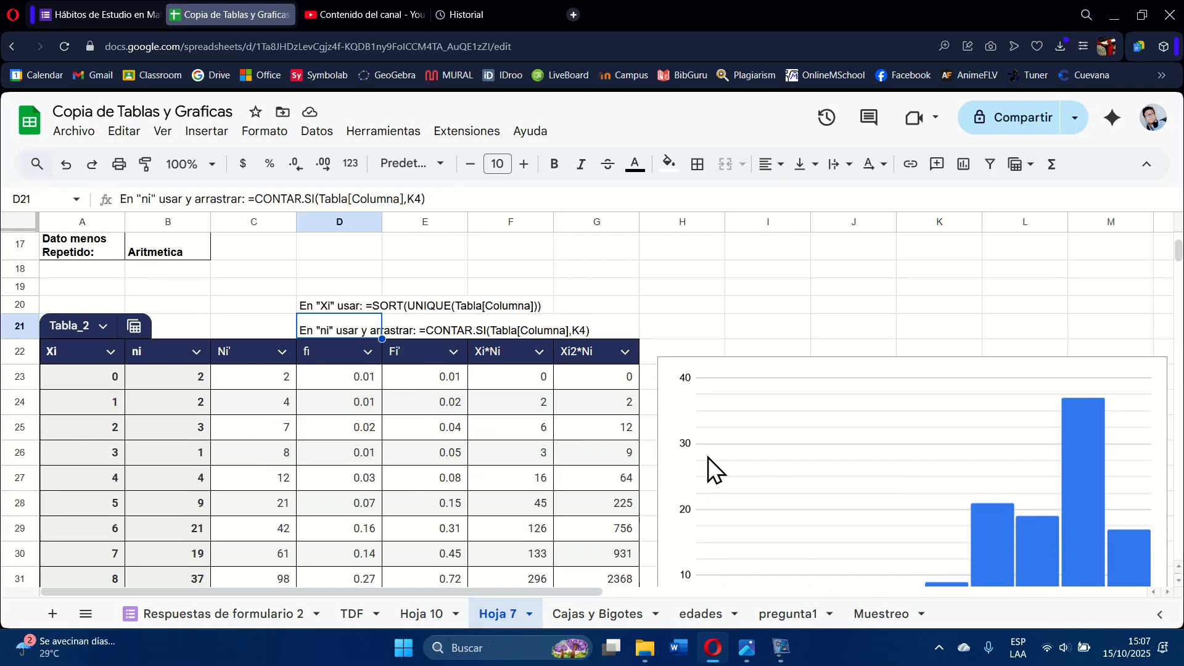
pyautogui.click(336, 307)
pyautogui.moveTo(190, 199); pyautogui.dragTo(385, 205)
pyautogui.hotkey('ctrl', 'c')
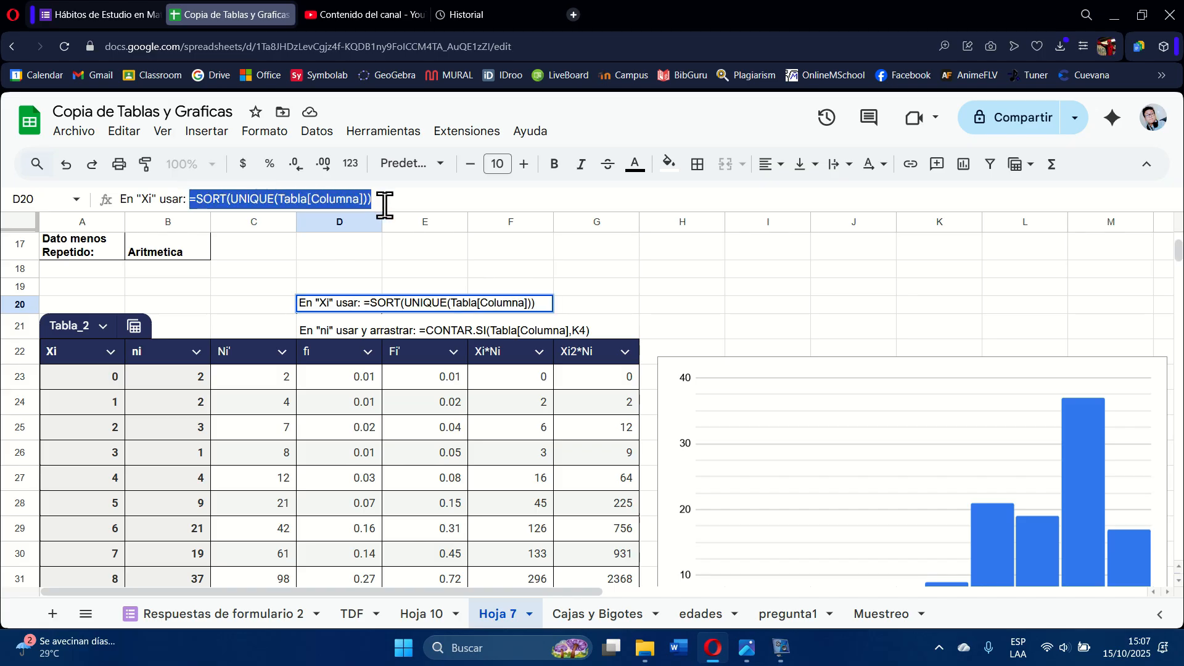
pyautogui.click(368, 616)
pyautogui.click(419, 614)
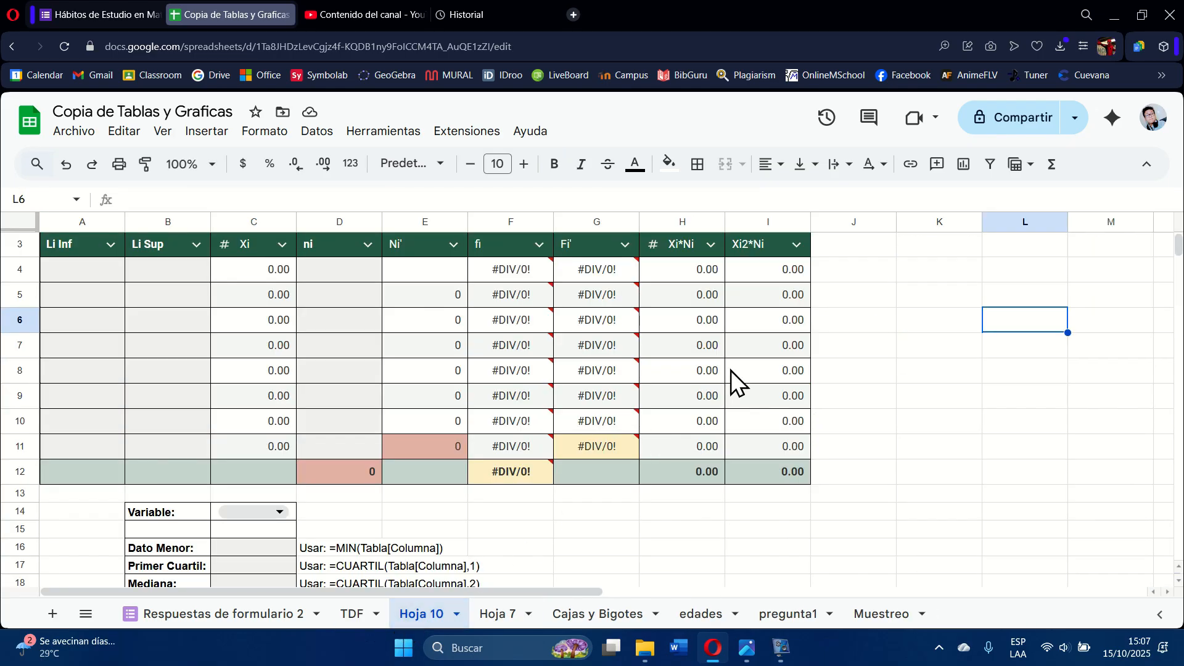
pyautogui.click(951, 248)
pyautogui.scroll(1, 950, 249)
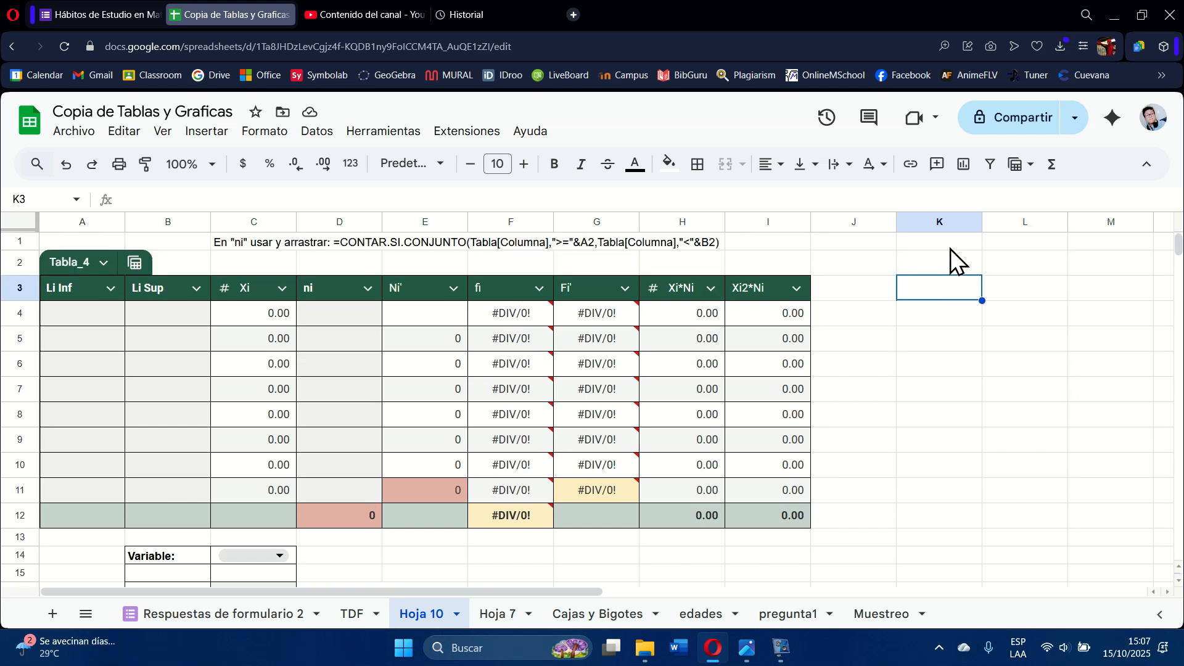
pyautogui.click(945, 246)
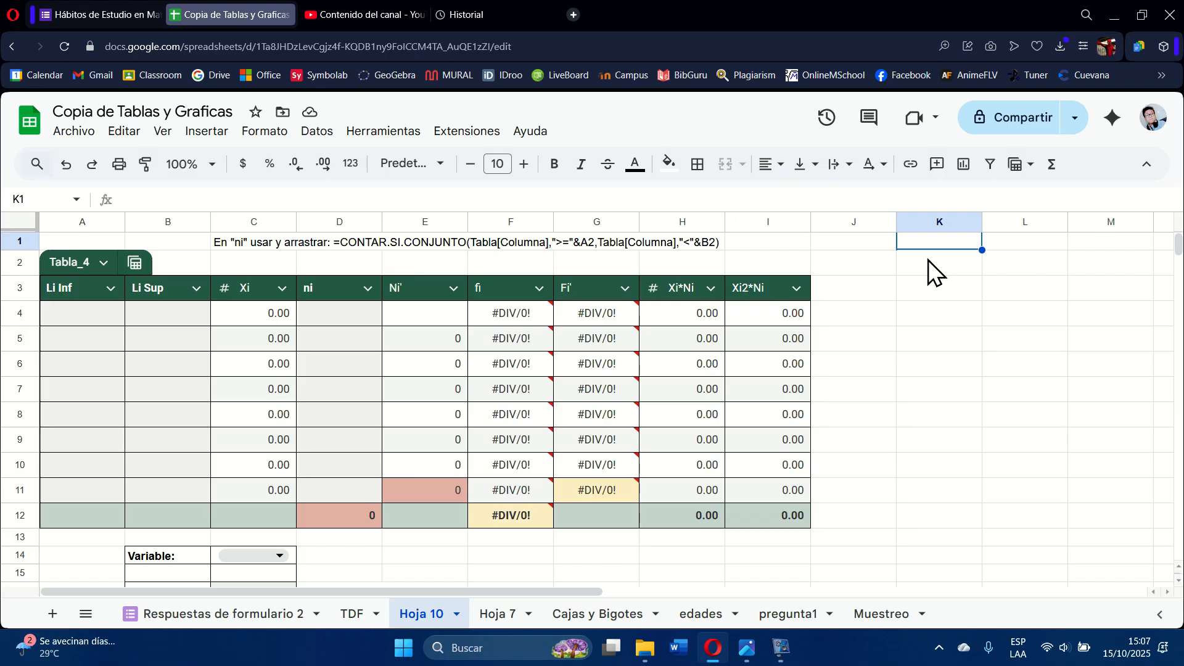
pyautogui.click(927, 264)
pyautogui.hotkey('ctrl', 'v')
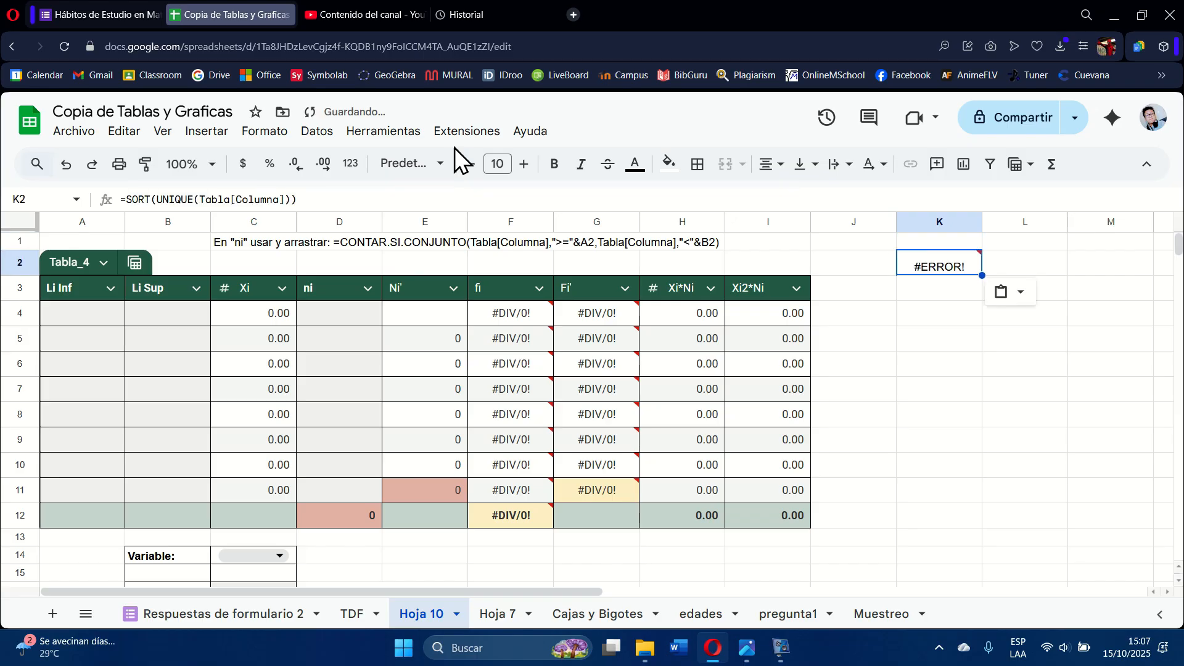
# Change the column reference in K2's SORT(UNIQUE()) formula to Columna2
pyautogui.click(281, 199)
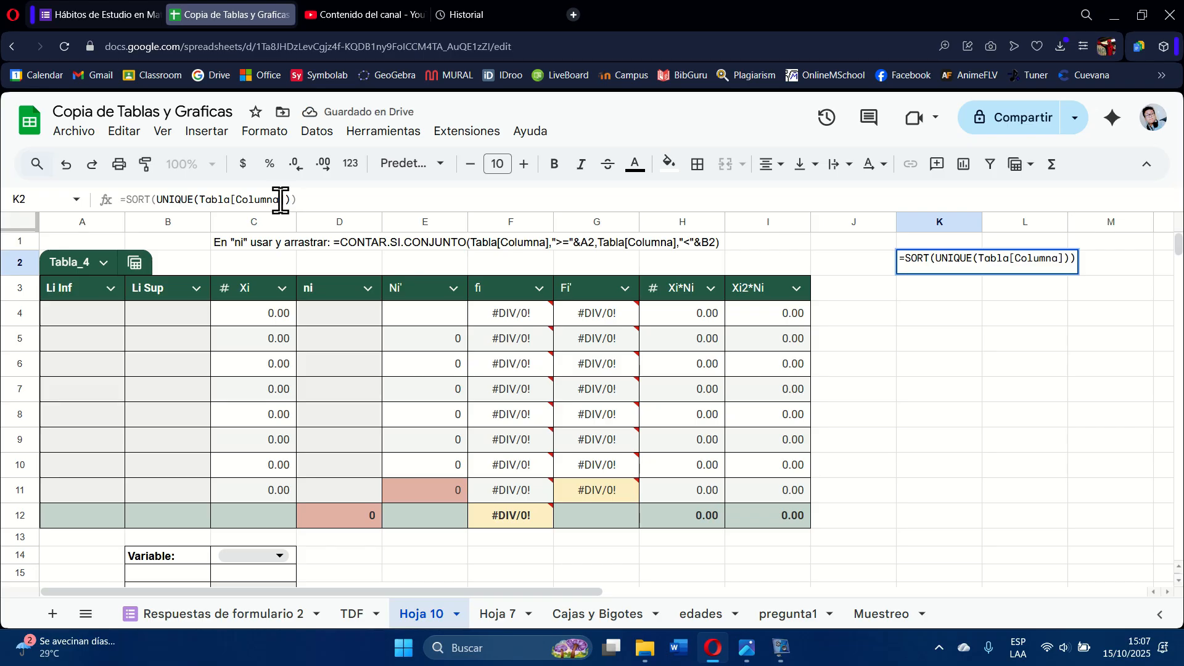
pyautogui.write('2')
pyautogui.press('Return')
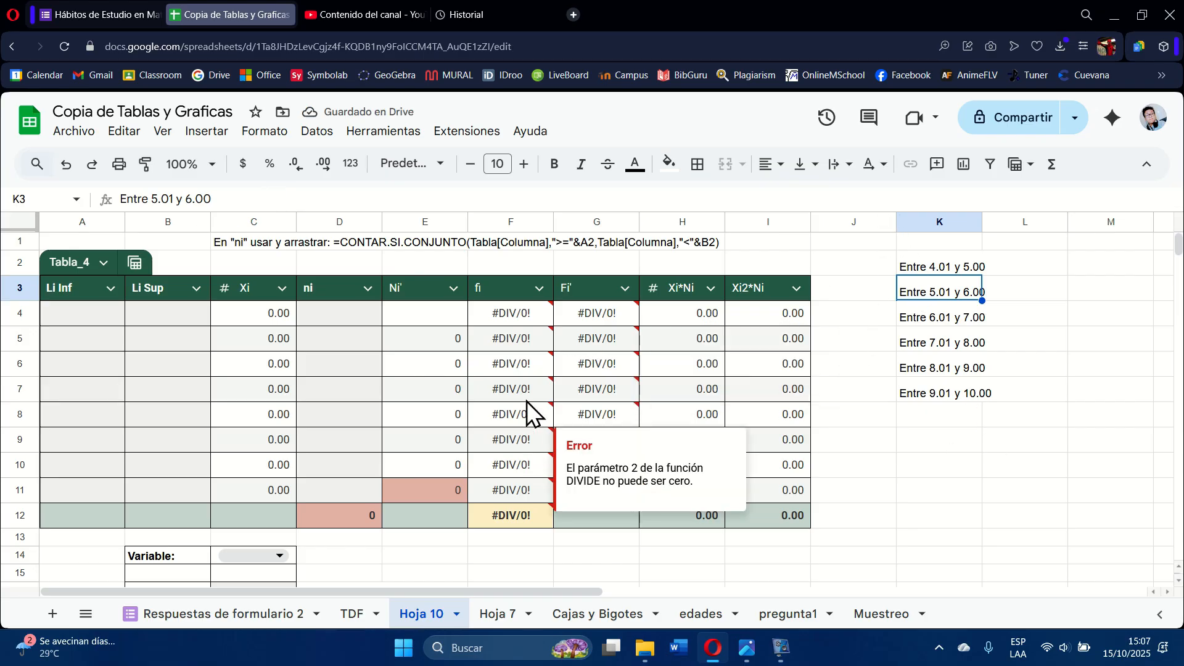
pyautogui.click(911, 490)
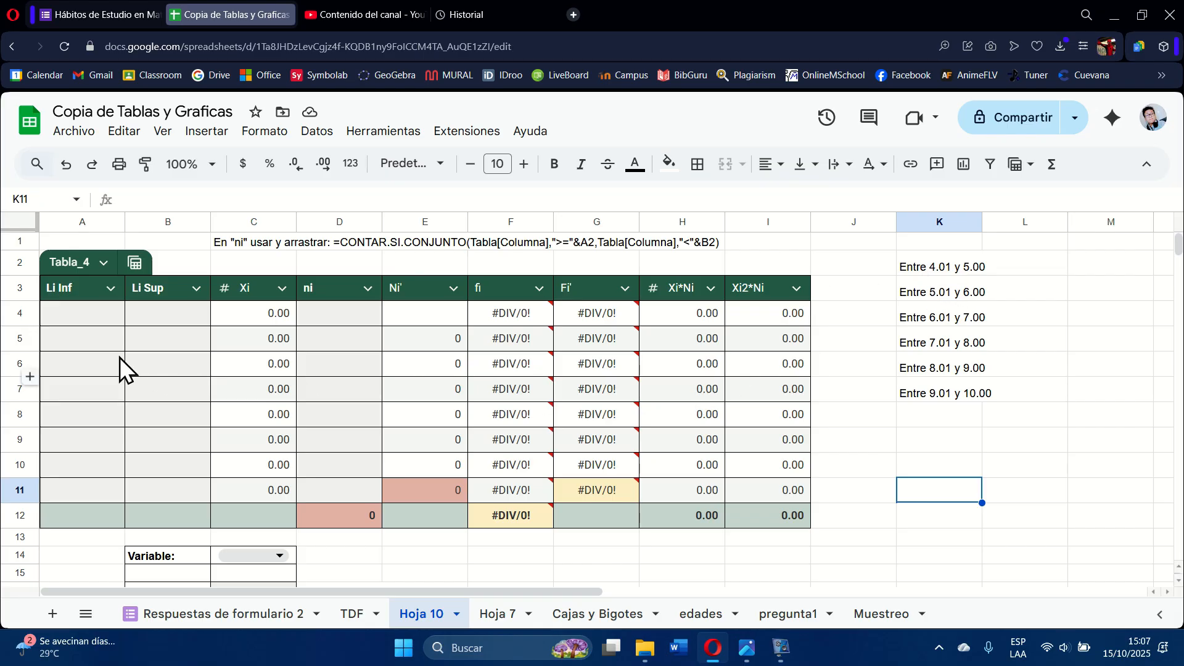
# Enter 0 as Li Inf and 4 as Li Sup in row 4 of the grouped table
pyautogui.click(109, 312)
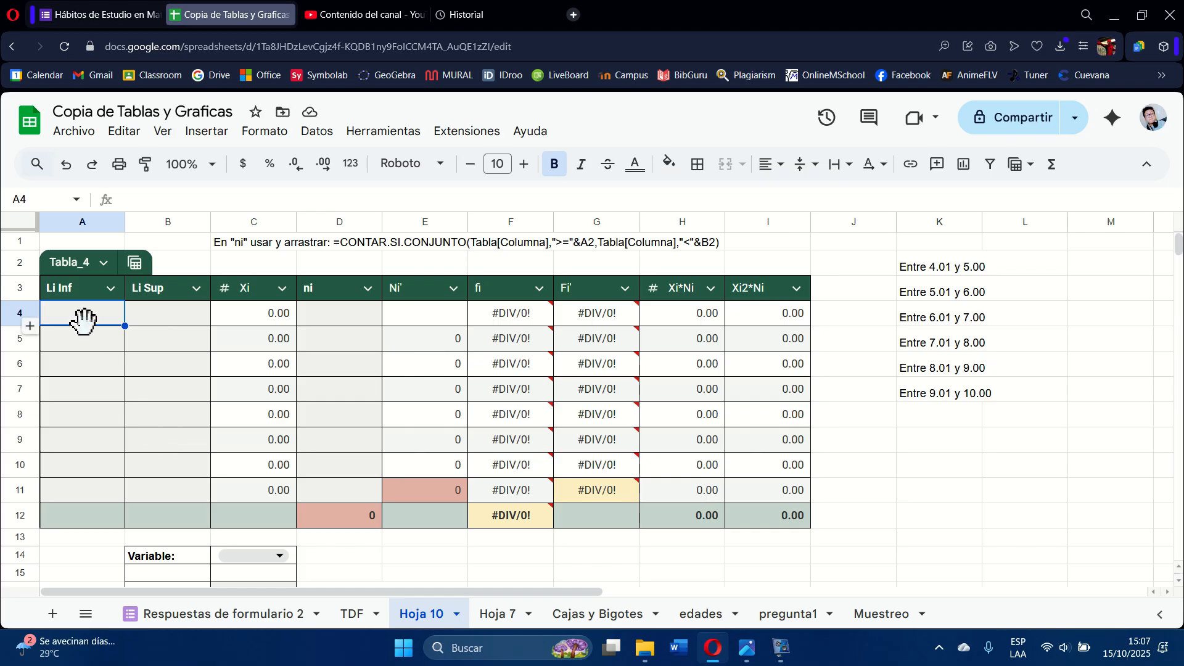
pyautogui.write('0')
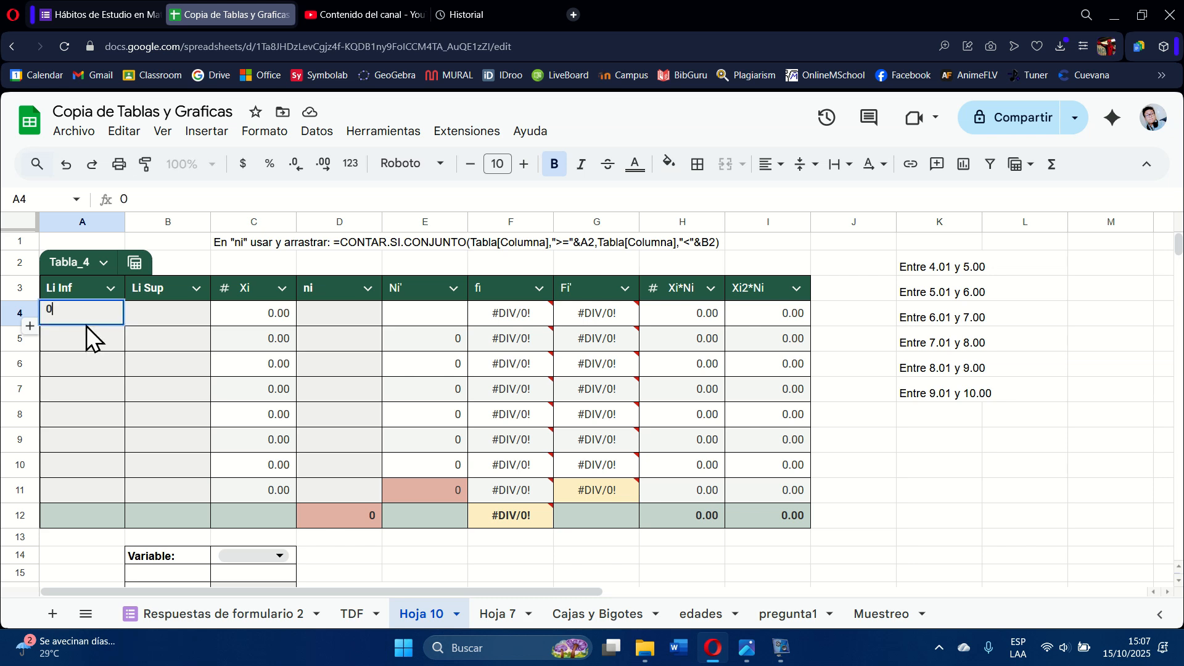
pyautogui.click(139, 311)
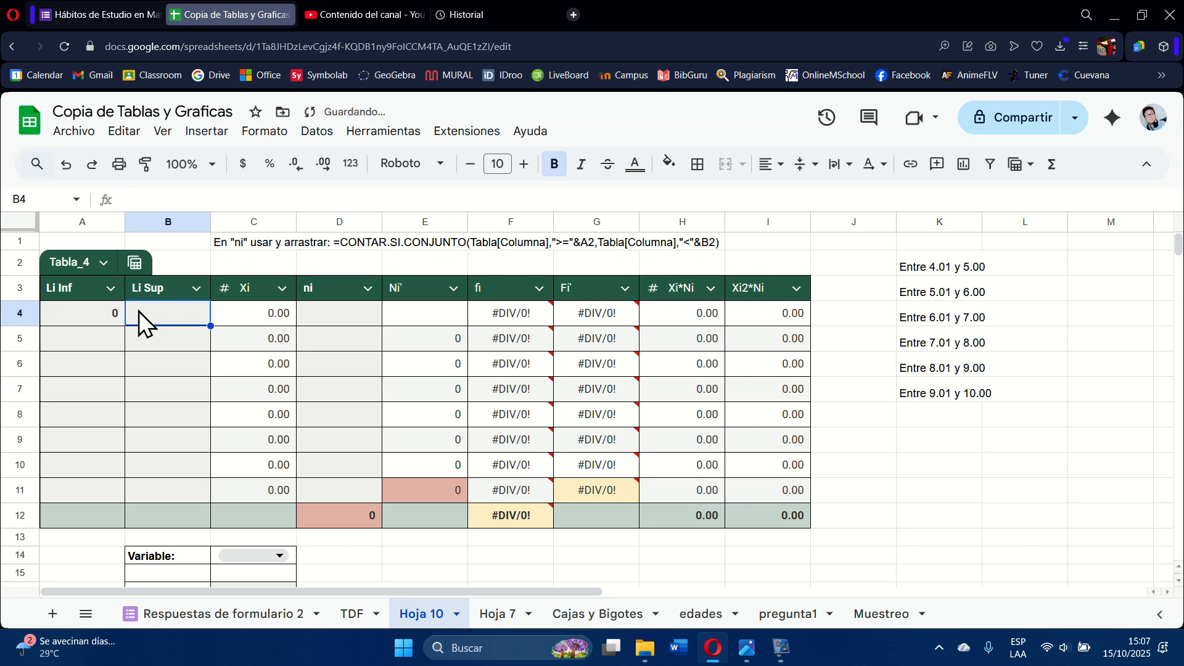
pyautogui.write('4')
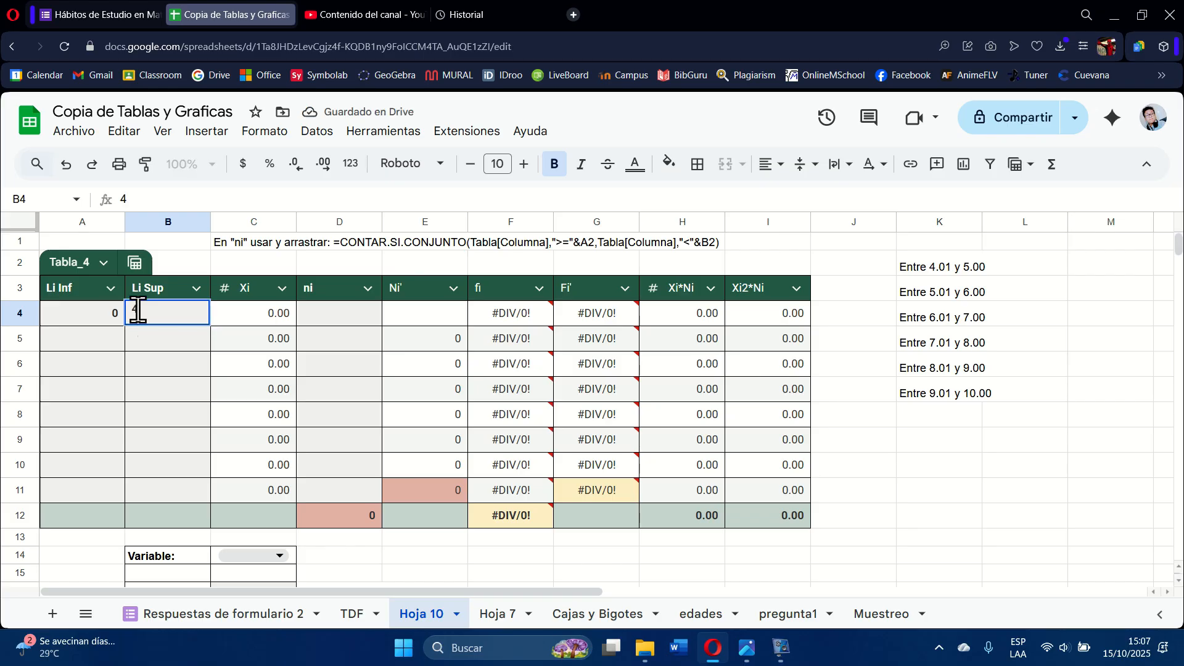
pyautogui.click(134, 338)
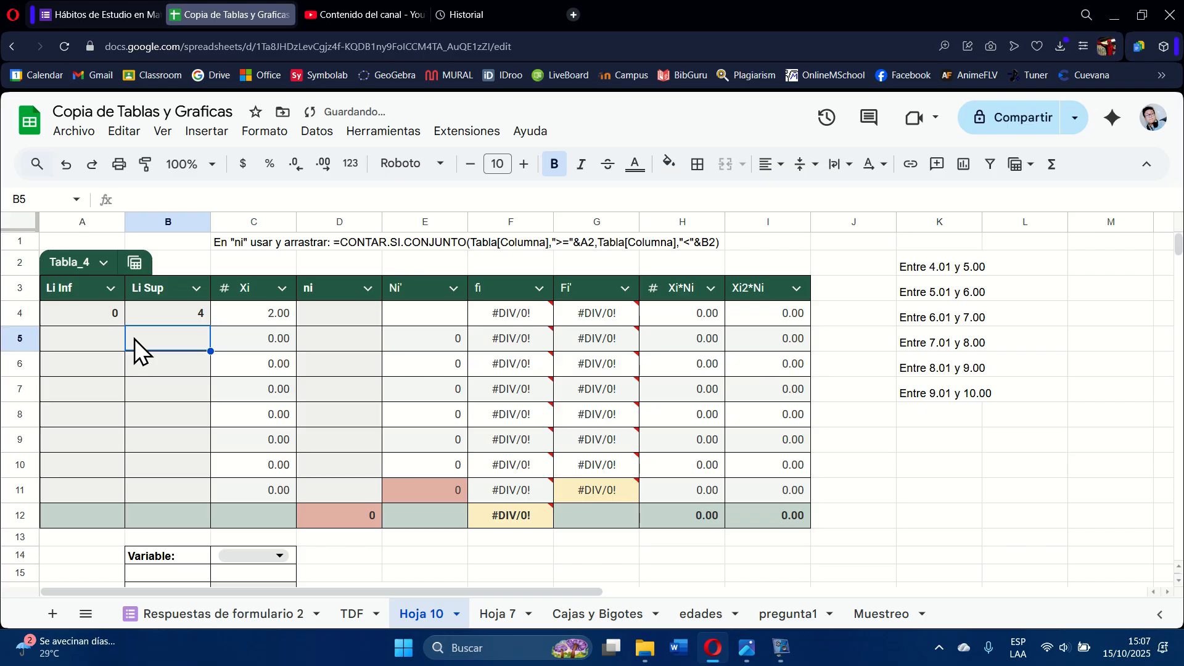
# Enter the class limits 4 and 5 in row 5 and 5 and 6 in row 6 of the grouped table
pyautogui.click(70, 348)
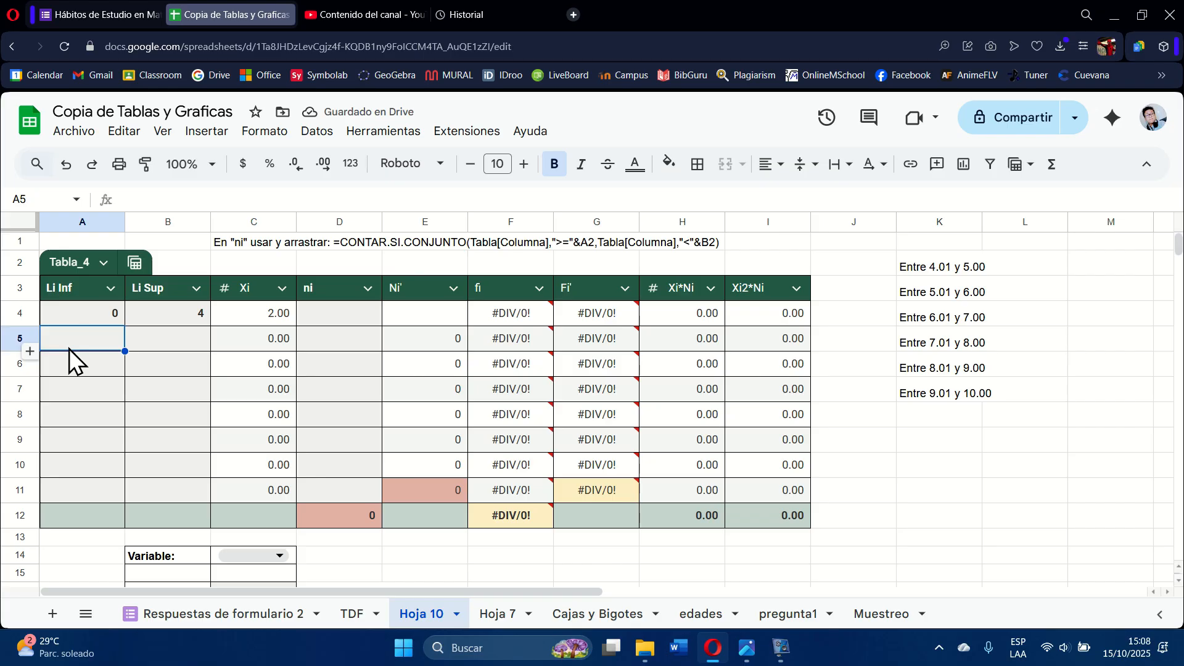
pyautogui.write('4')
pyautogui.press('Tab')
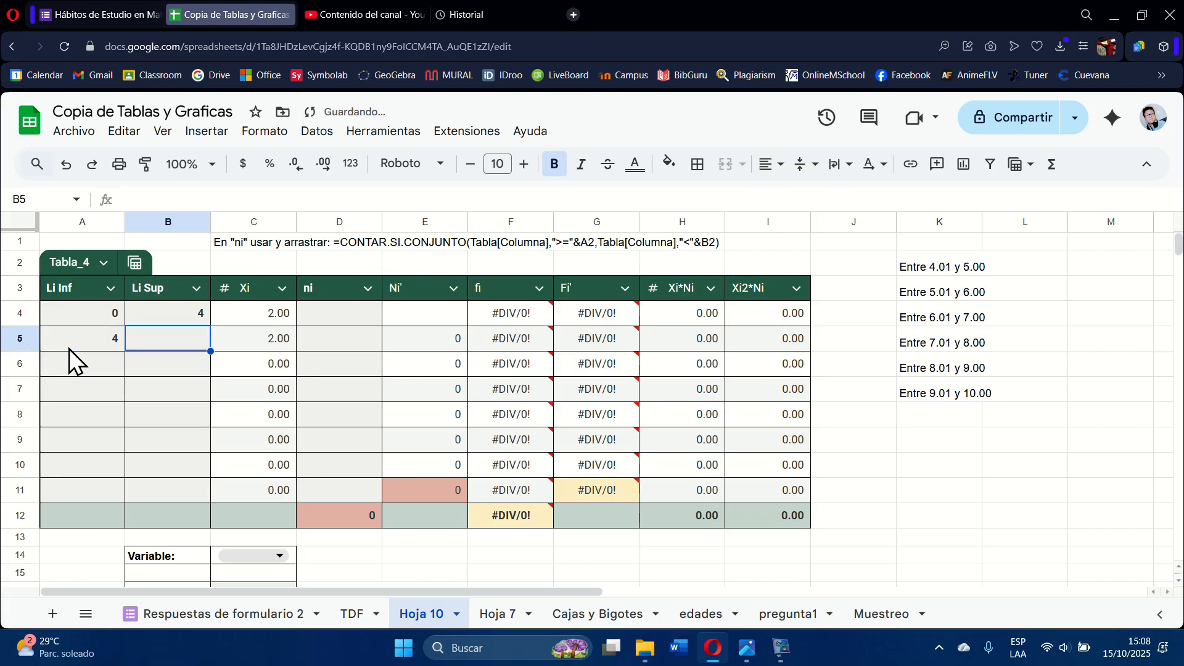
pyautogui.write('5')
pyautogui.press('Return')
pyautogui.write('5')
pyautogui.press('Tab')
pyautogui.write('6')
pyautogui.press('Tab')
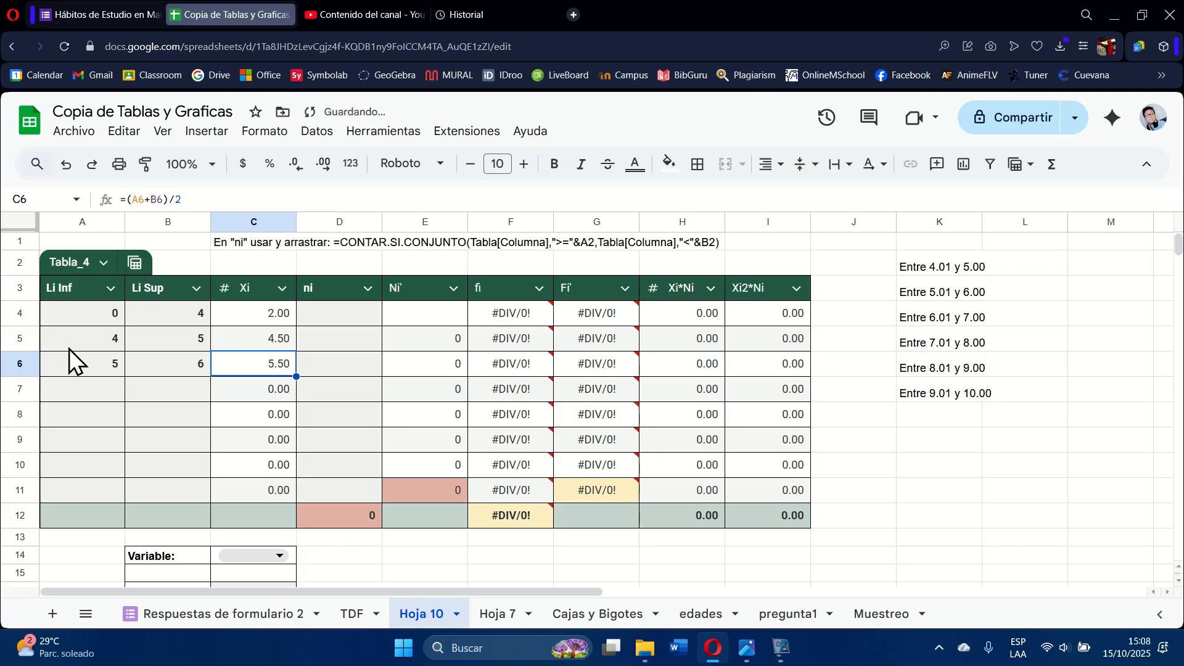
# Extend the Li Inf and Li Sup series from rows 5 and 6 down to row 10, ending at 9 and 10
pyautogui.moveTo(72, 346); pyautogui.dragTo(210, 473)
pyautogui.click(306, 443)
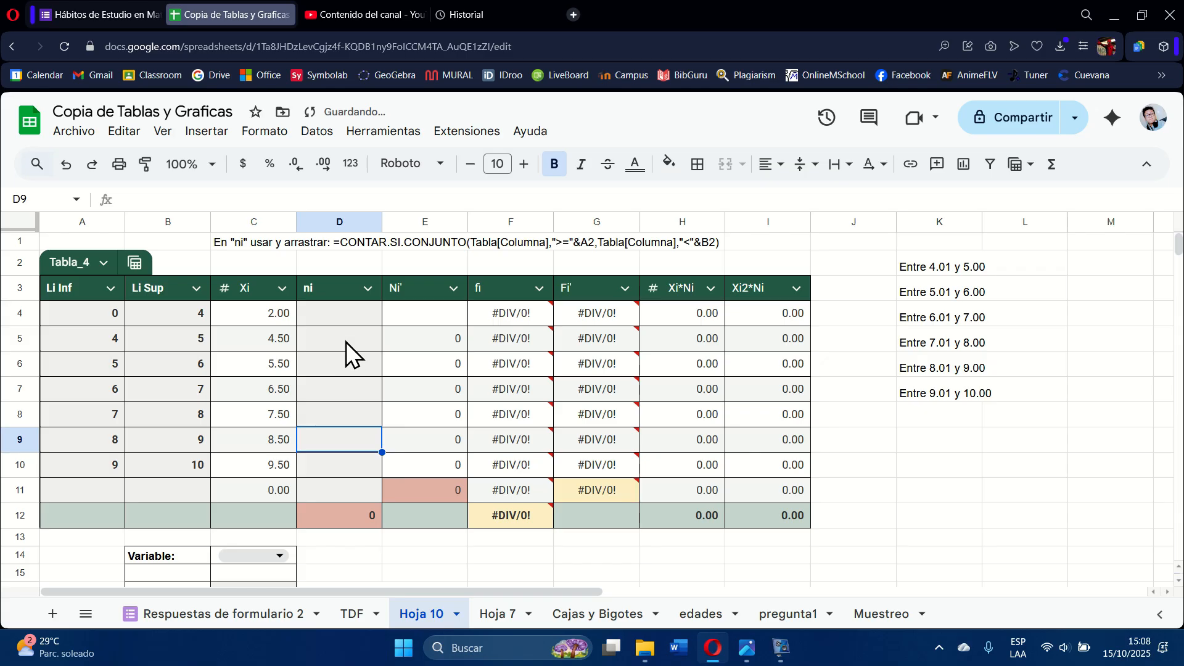
pyautogui.click(354, 306)
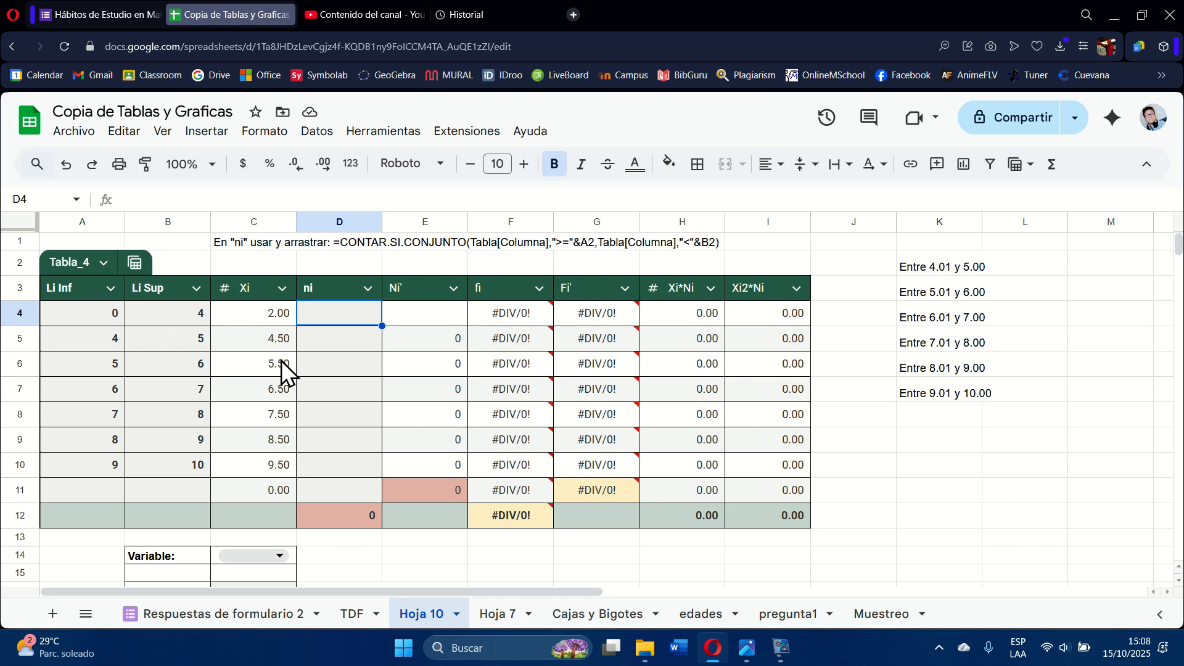
# Insert a column before ni in the grouped table and name its header Dato
pyautogui.moveTo(520, 395)
pyautogui.click(338, 226)
pyautogui.rightClick(338, 234)
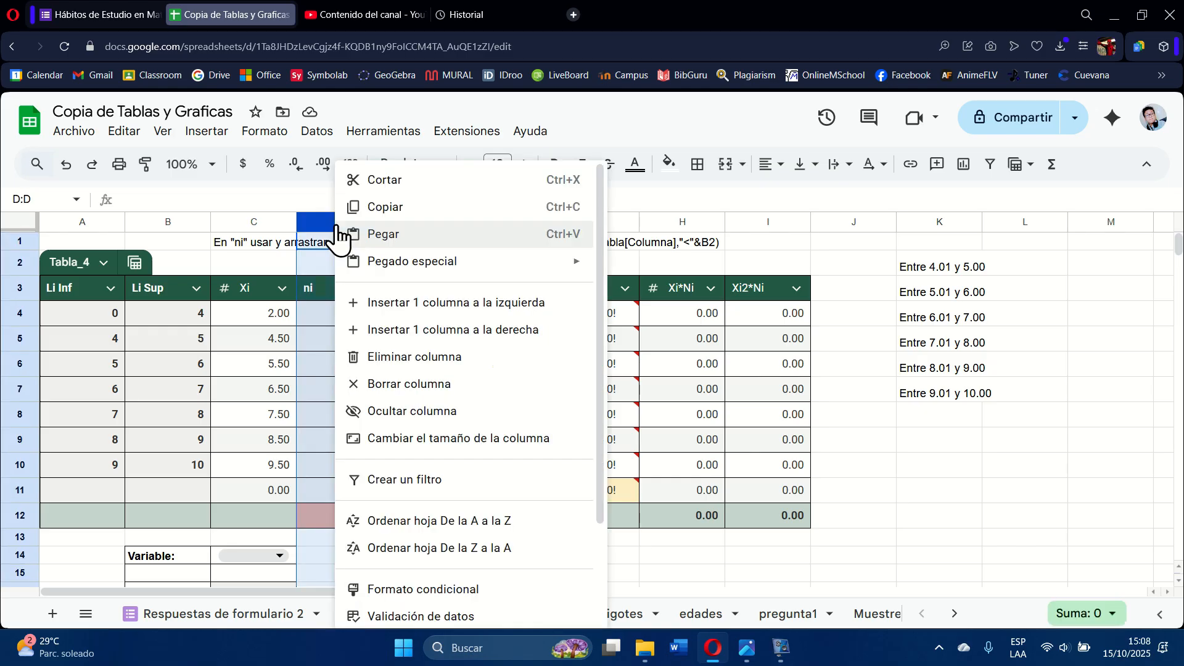
pyautogui.click(378, 309)
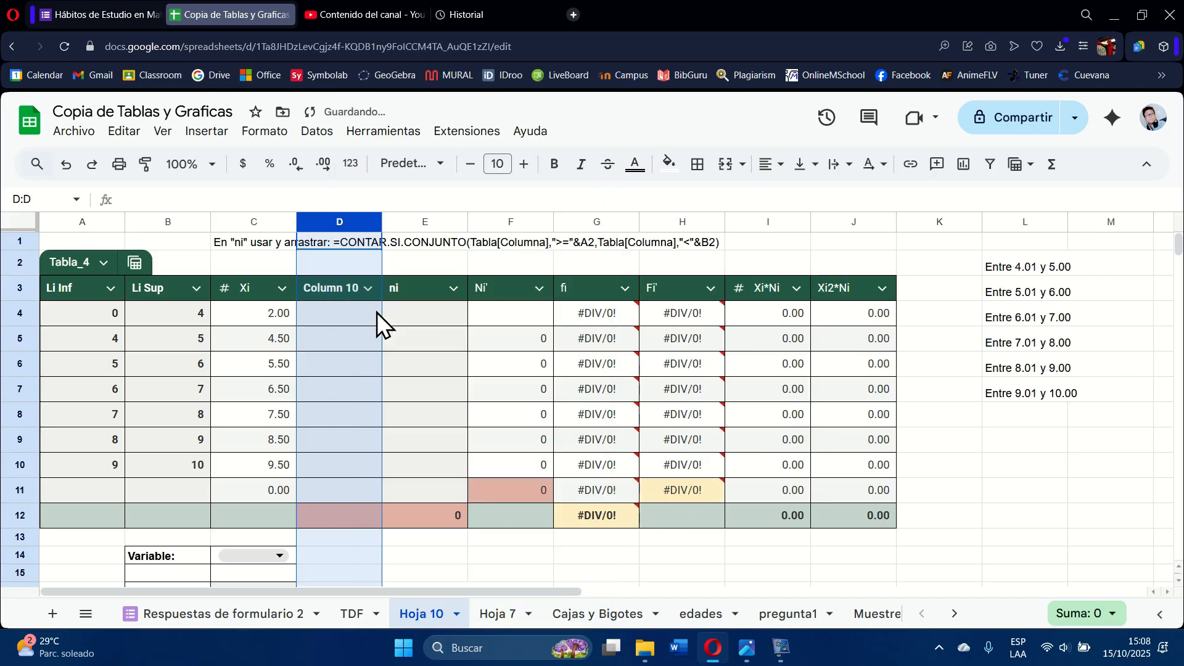
pyautogui.click(433, 342)
pyautogui.click(346, 287)
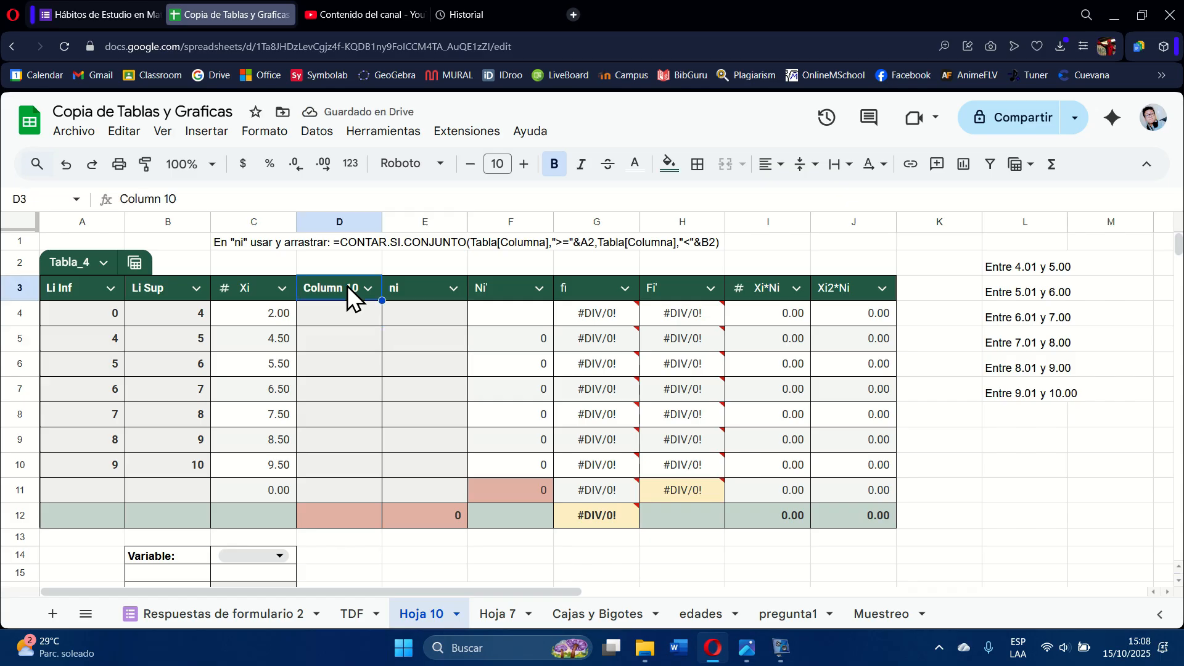
pyautogui.write('Dato')
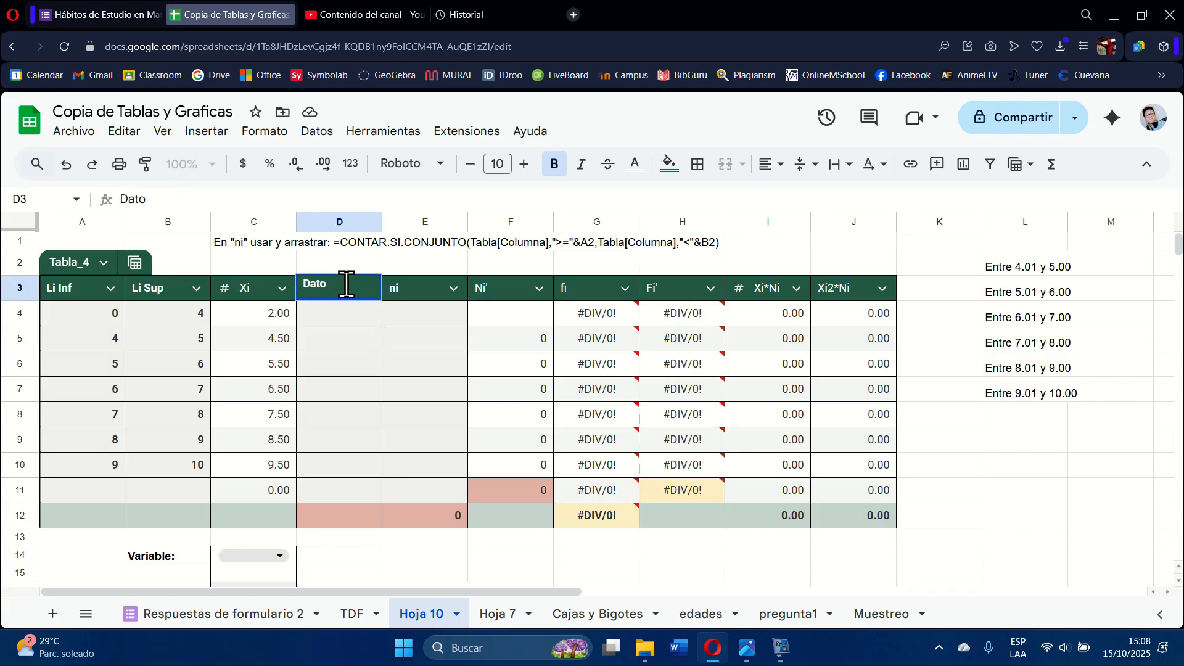
pyautogui.press('Return')
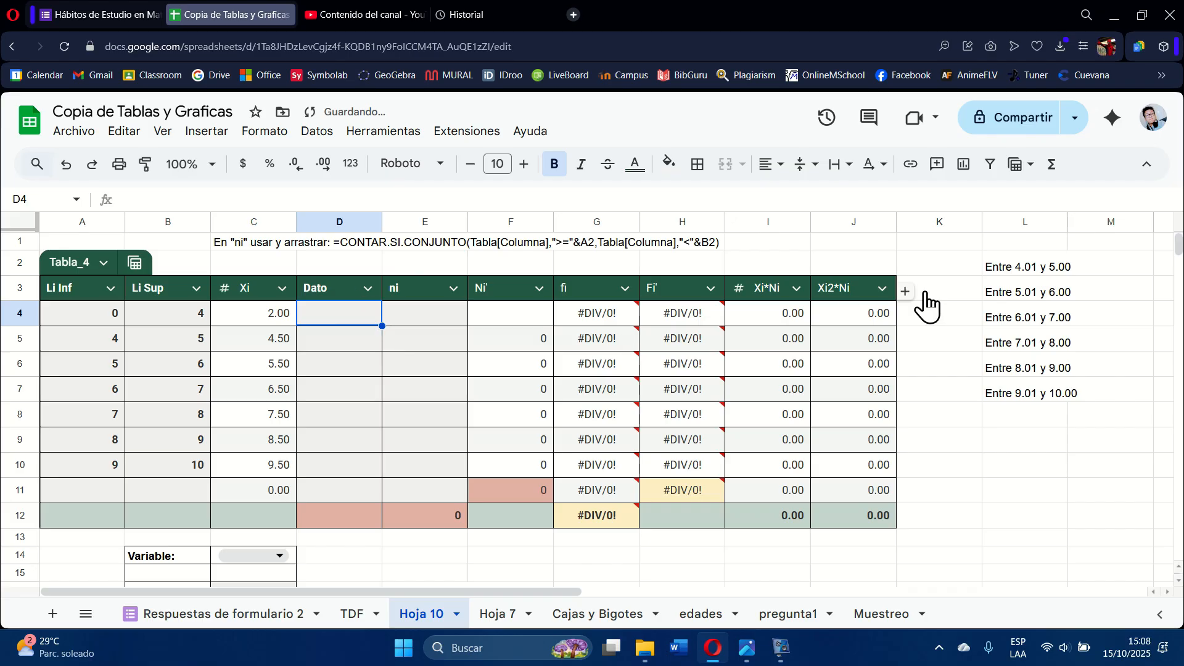
# Copy the interval labels from L2:L7 into the Dato column, rows 5 to 10, as values only
pyautogui.moveTo(1017, 261); pyautogui.dragTo(1019, 395)
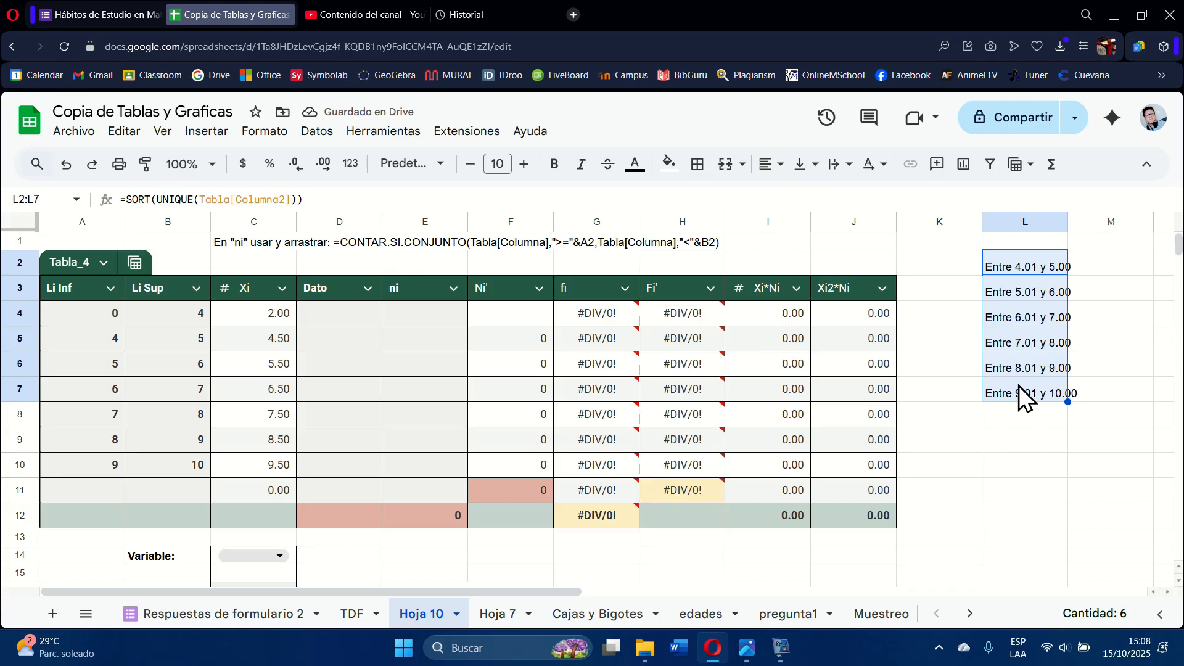
pyautogui.hotkey('ctrl', 'c')
pyautogui.click(365, 340)
pyautogui.hotkey('ctrl', 'v')
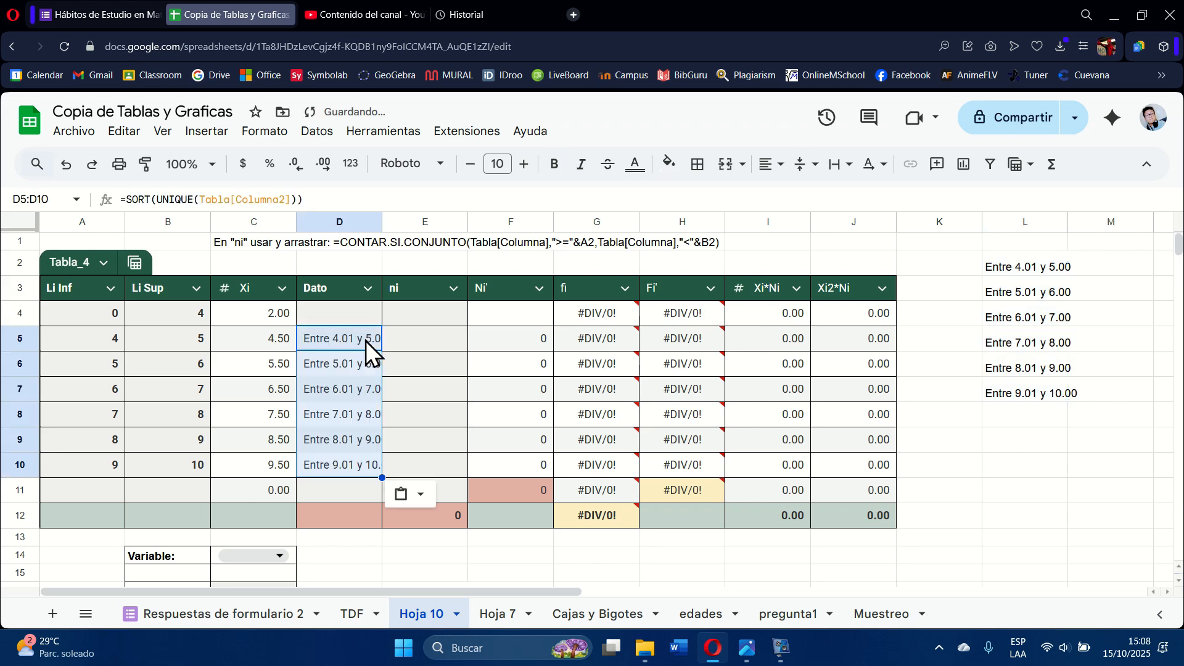
pyautogui.click(409, 495)
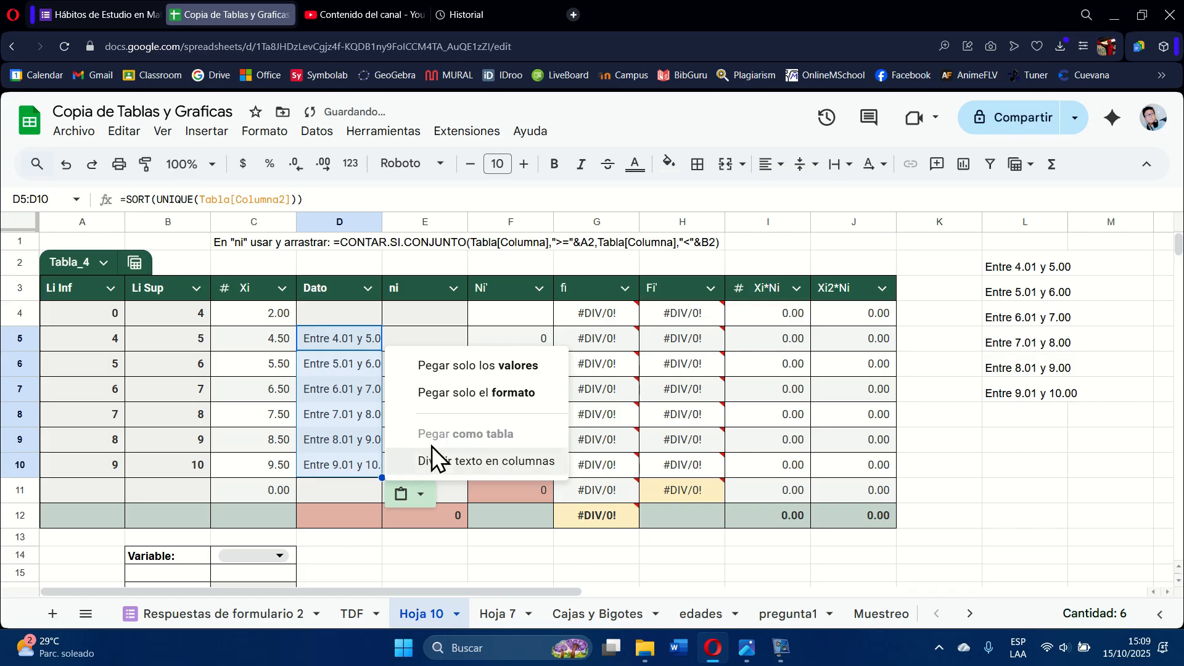
pyautogui.click(483, 370)
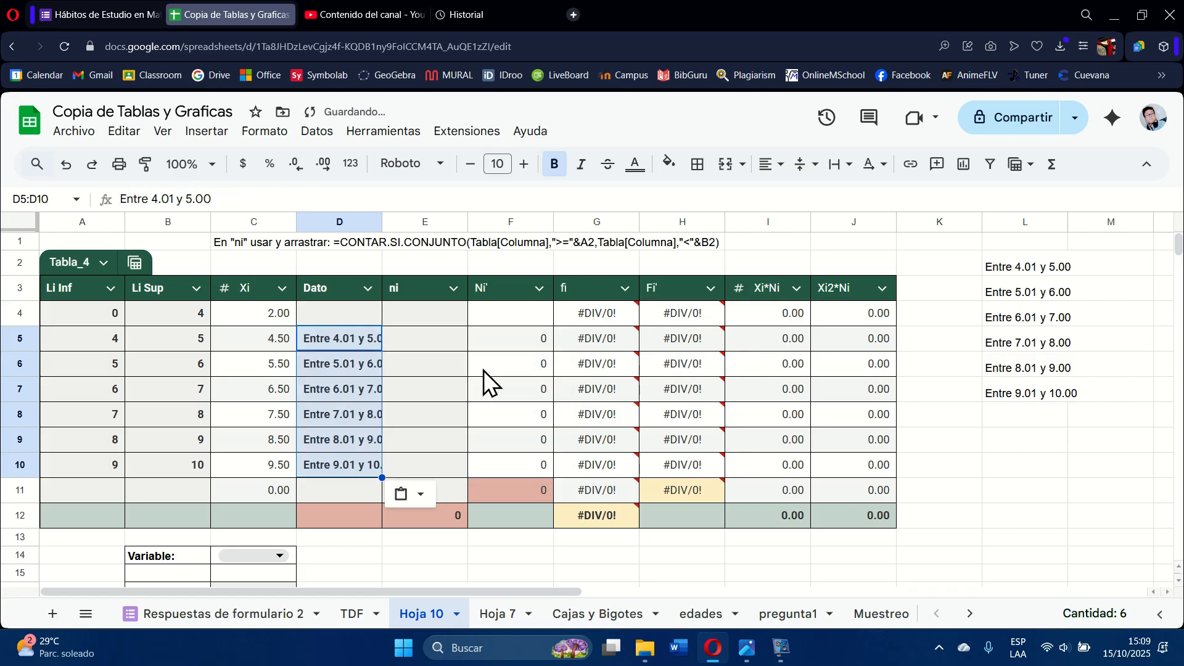
pyautogui.click(1039, 472)
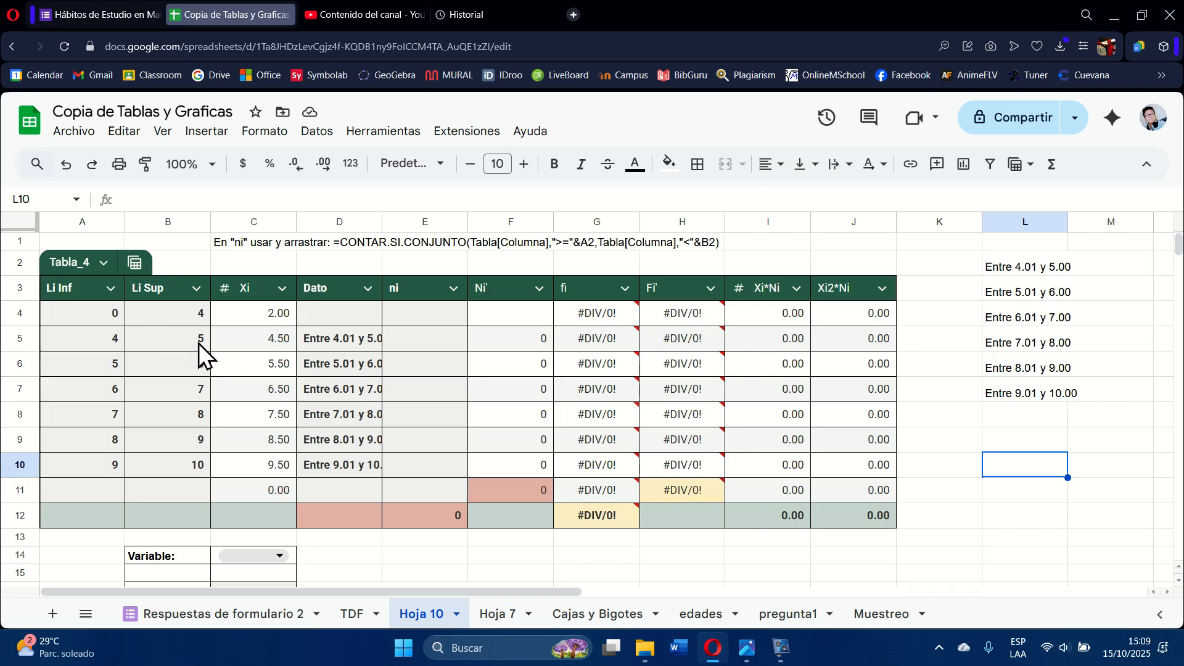
# Enter "Entre 0.0 y 4.0" as the Dato label in row 4
pyautogui.click(457, 344)
pyautogui.click(358, 322)
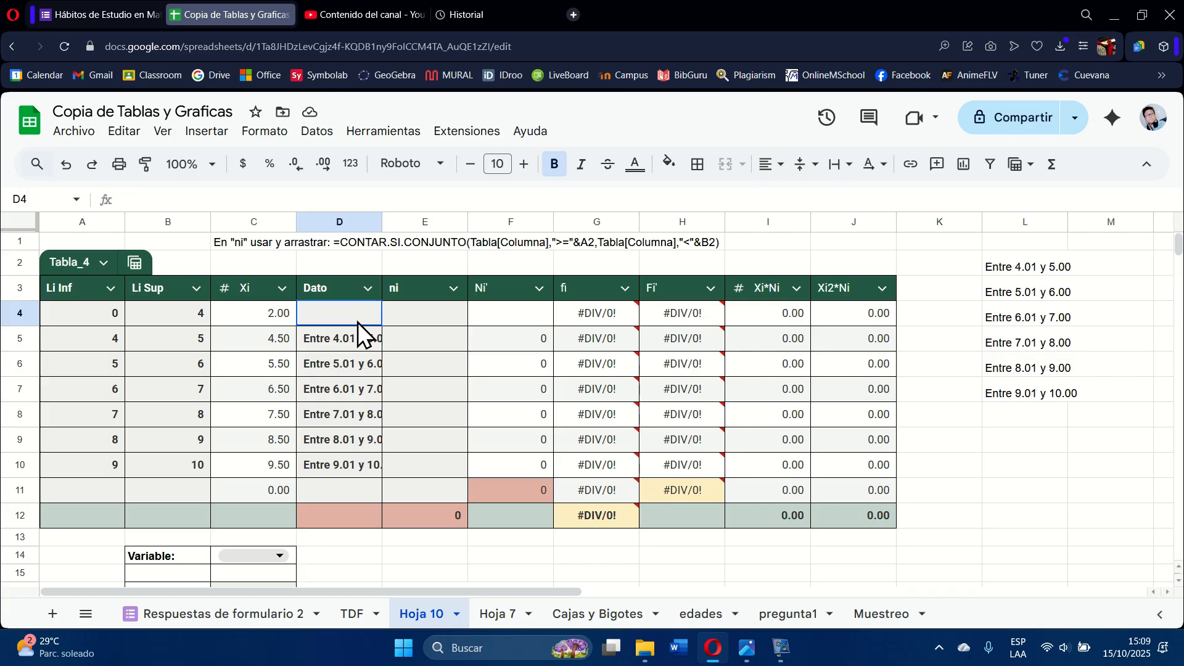
pyautogui.write('e ')
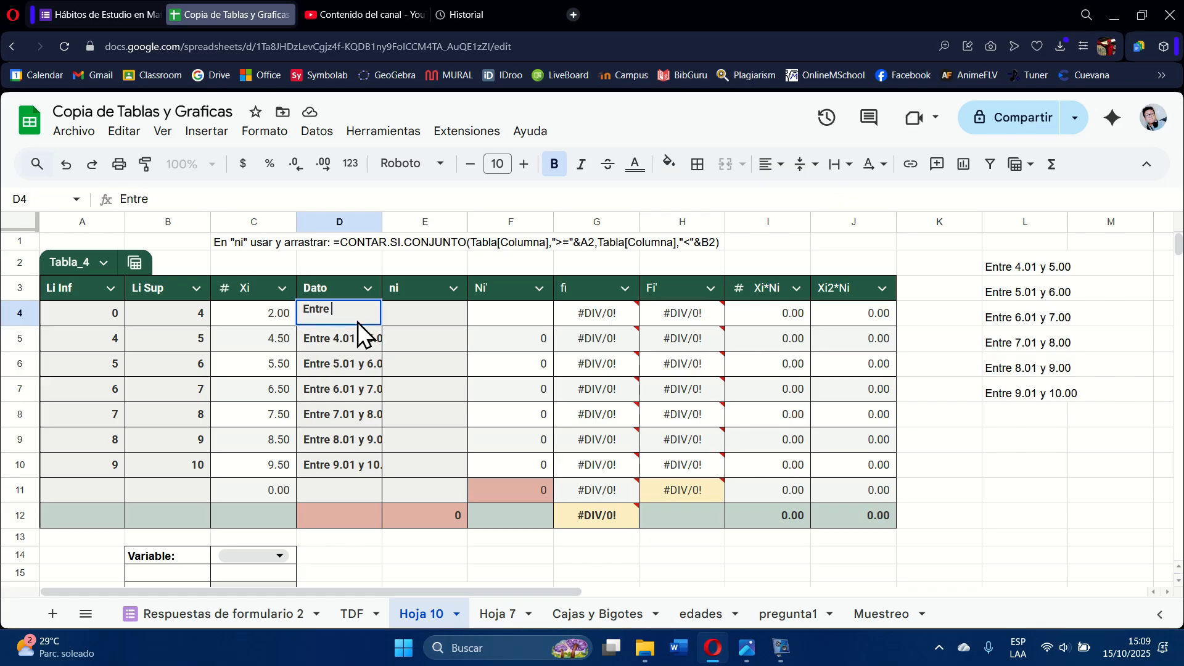
pyautogui.write('0 y')
pyautogui.press('BackSpace')
pyautogui.press('BackSpace')
pyautogui.write('.0 y 4.0')
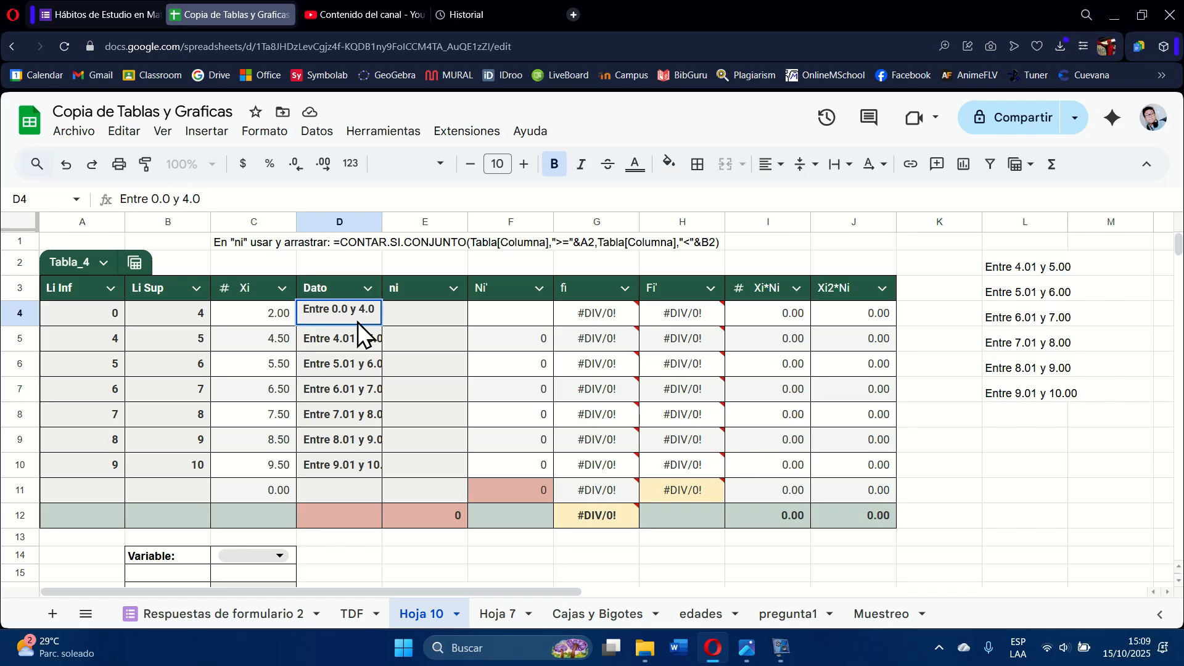
pyautogui.press('Return')
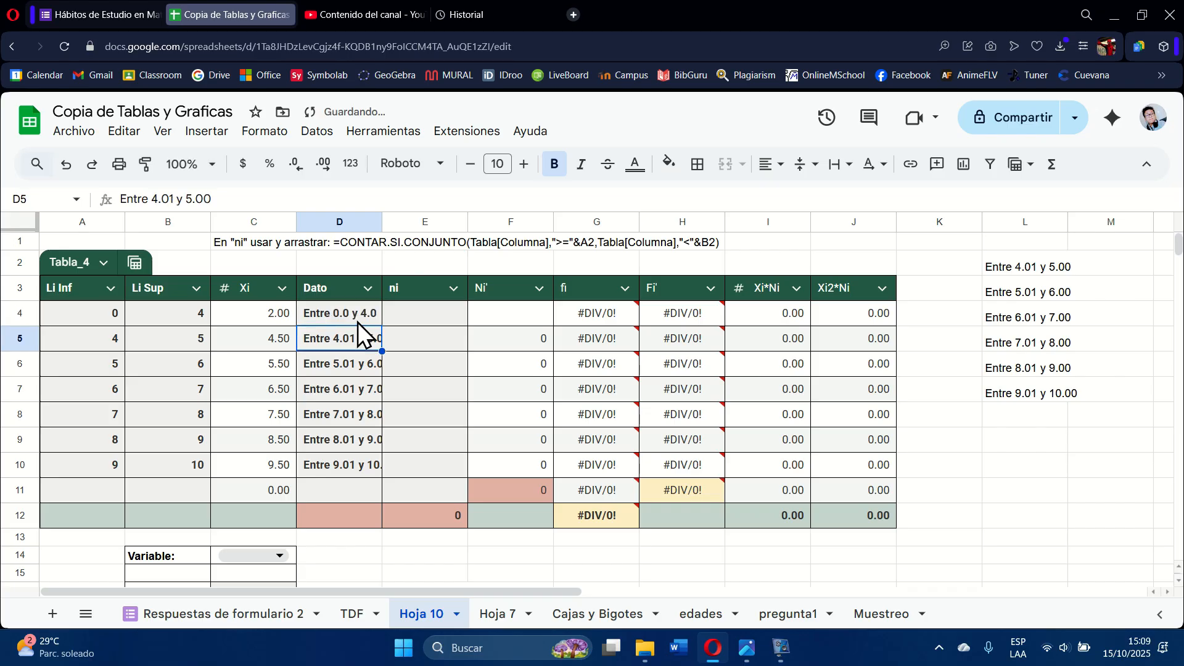
# Copy the =CONTAR.SI(Tabla[Columna],K4) formula from the note in D21 of Hoja 7 into cell E4 of Hoja 10
pyautogui.click(423, 314)
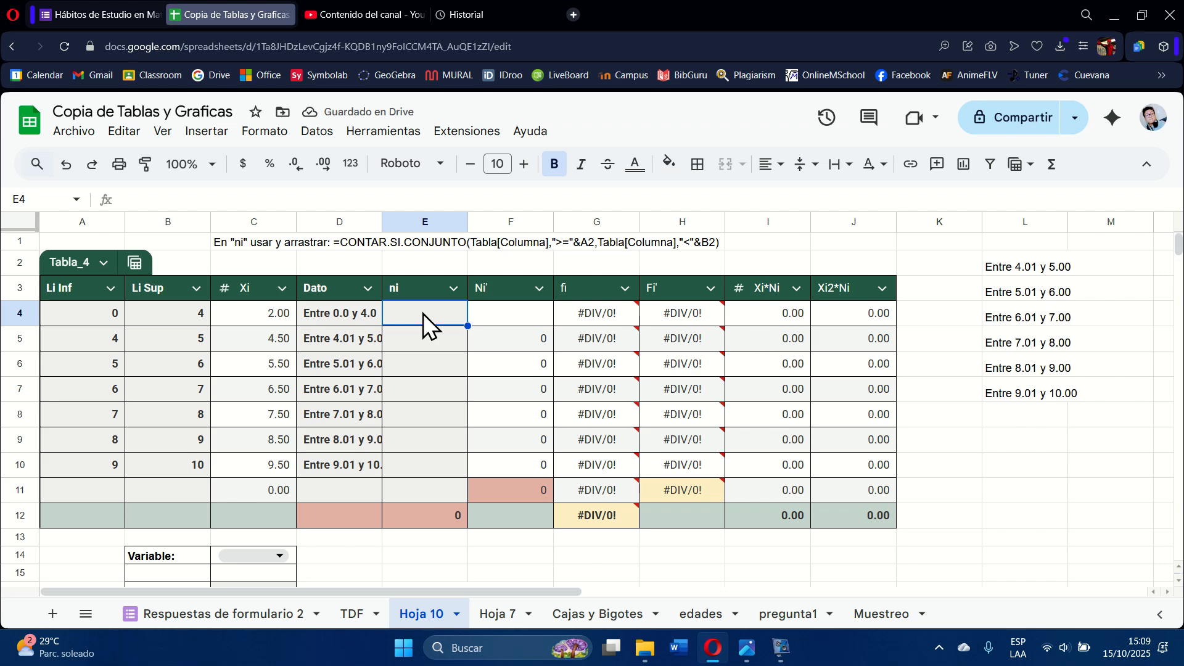
pyautogui.click(487, 622)
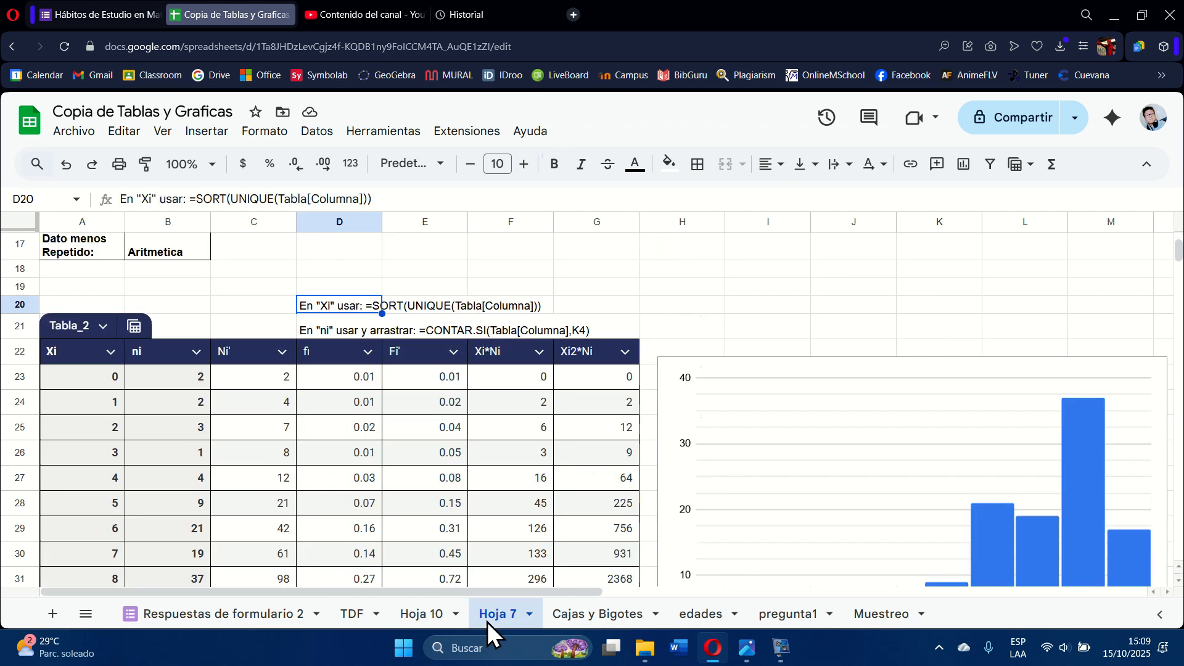
pyautogui.click(423, 335)
pyautogui.click(364, 327)
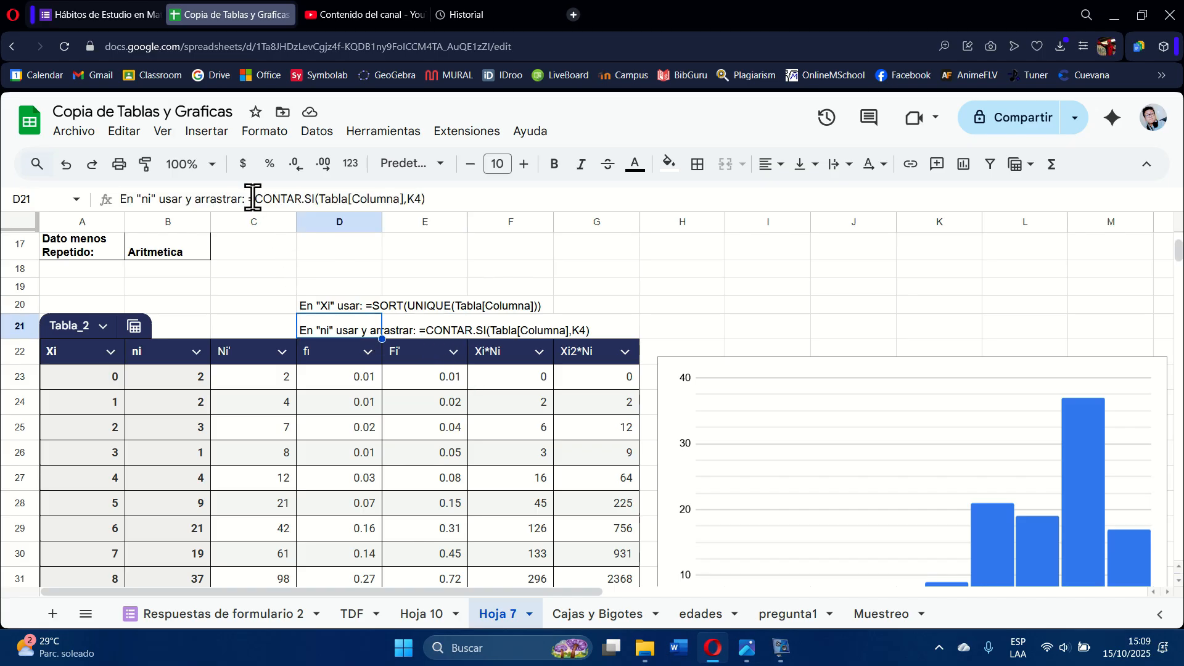
pyautogui.moveTo(249, 198); pyautogui.dragTo(435, 203)
pyautogui.hotkey('ctrl', 'c')
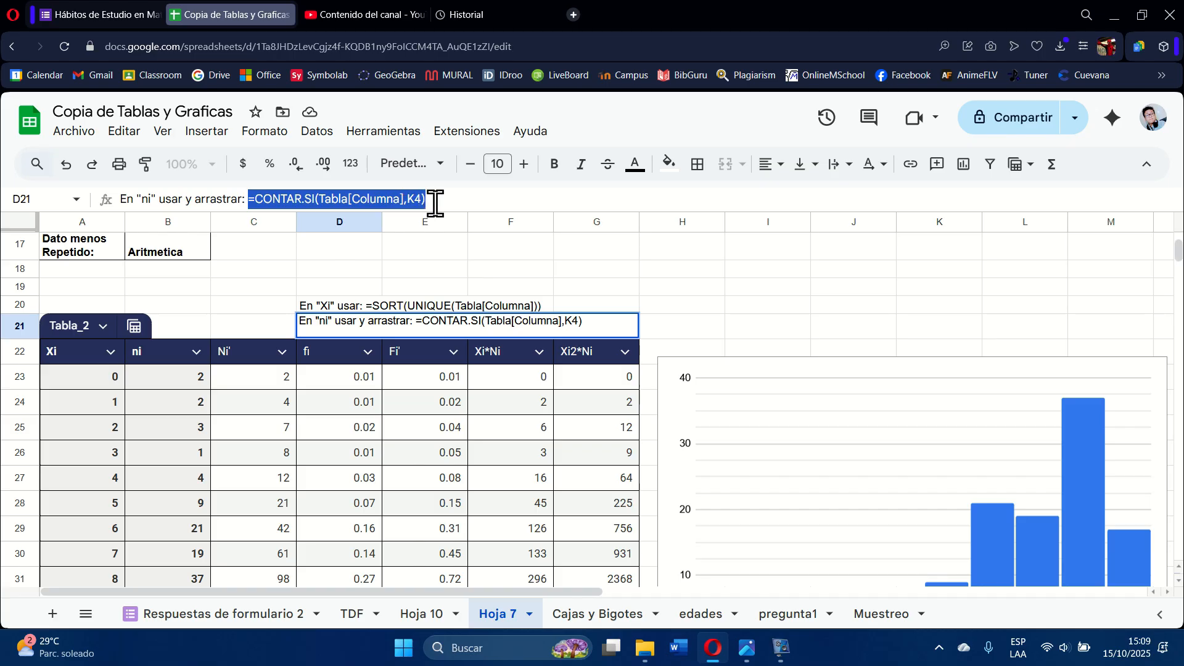
pyautogui.click(401, 617)
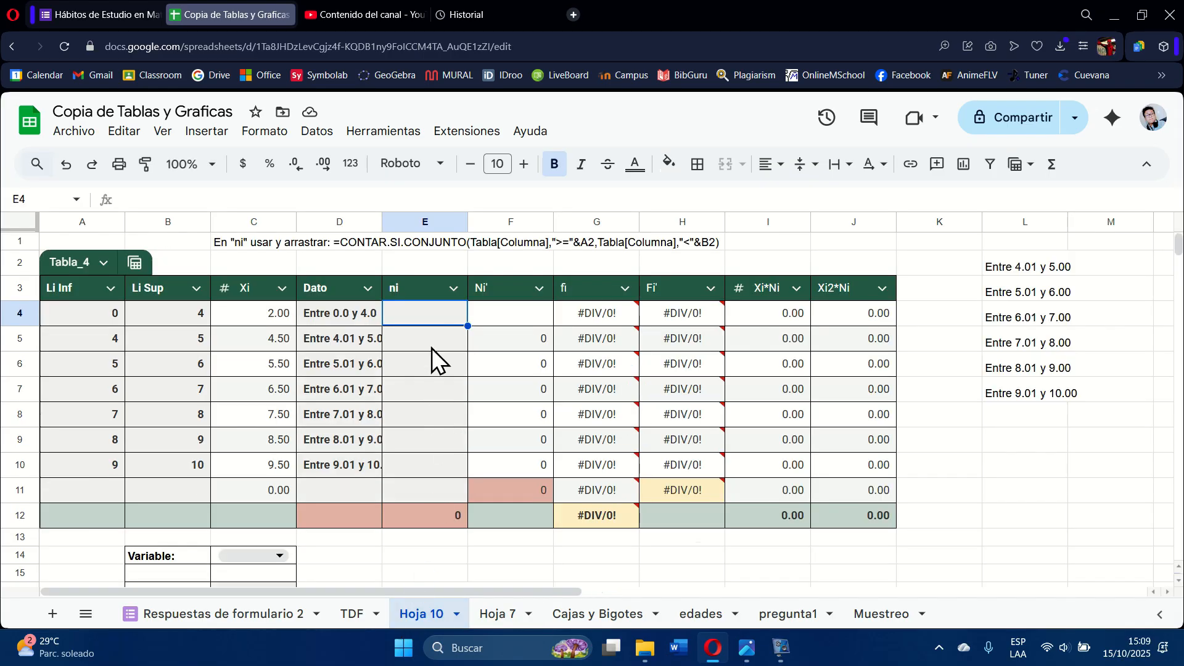
pyautogui.hotkey('ctrl', 'v')
# Change E4's CONTAR.SI formula to count Tabla[Columna2] against the criterion in D4
pyautogui.click(291, 204)
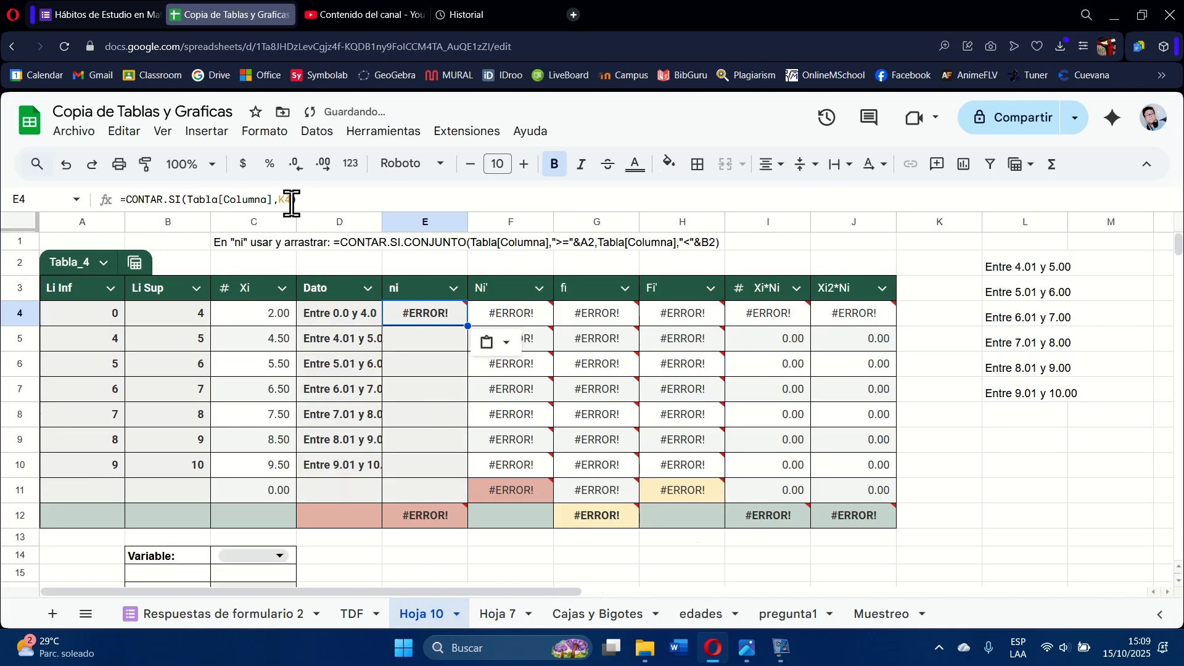
pyautogui.press('BackSpace')
pyautogui.press('BackSpace')
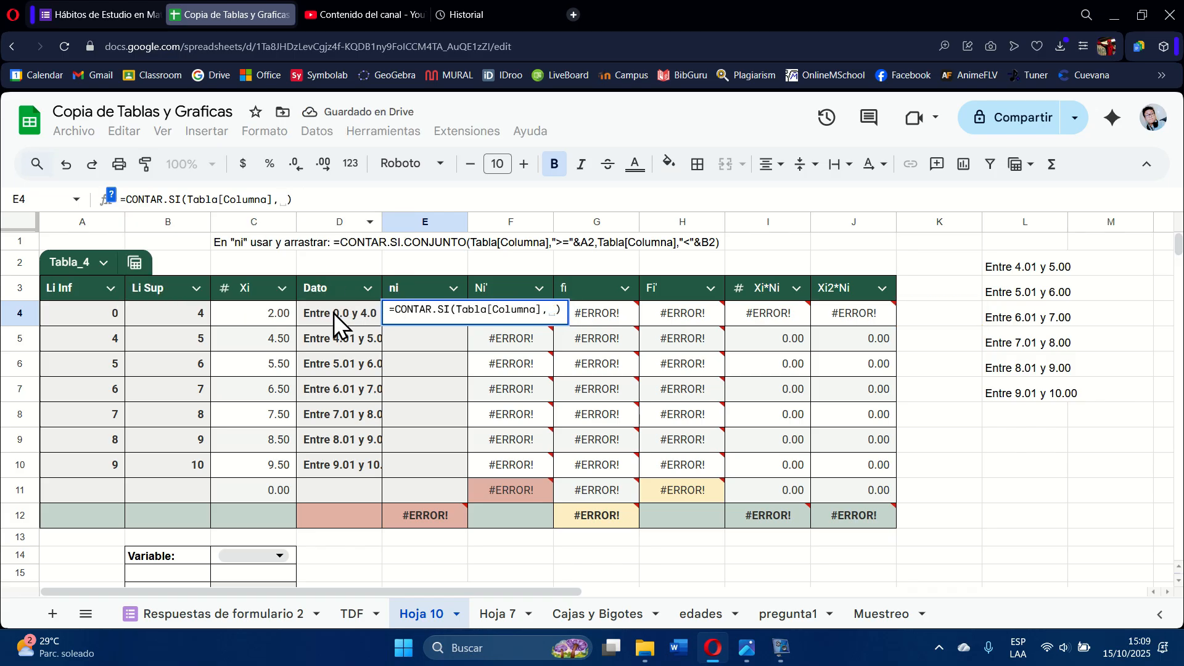
pyautogui.click(334, 313)
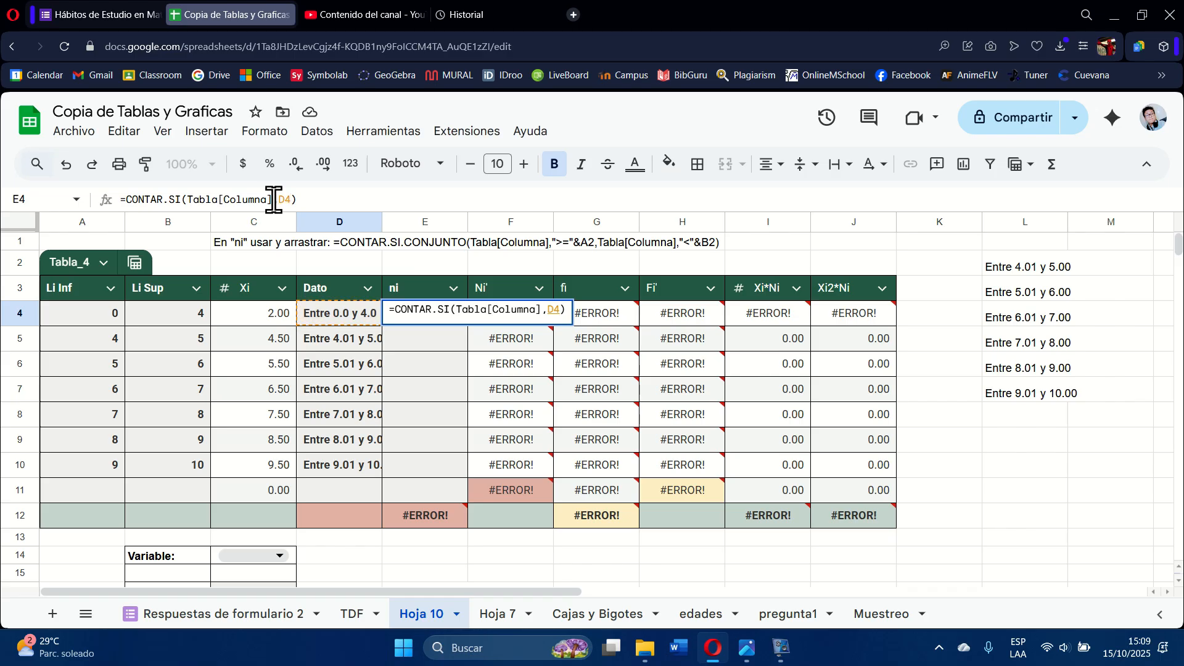
pyautogui.click(274, 199)
pyautogui.write('2')
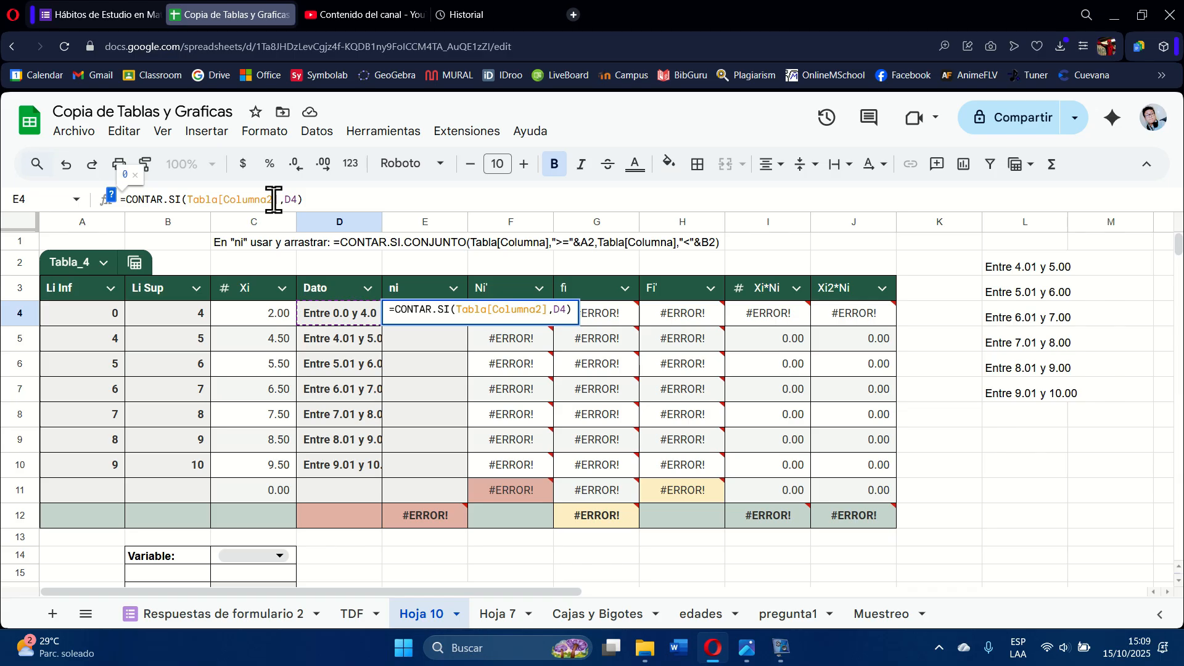
pyautogui.press('Return')
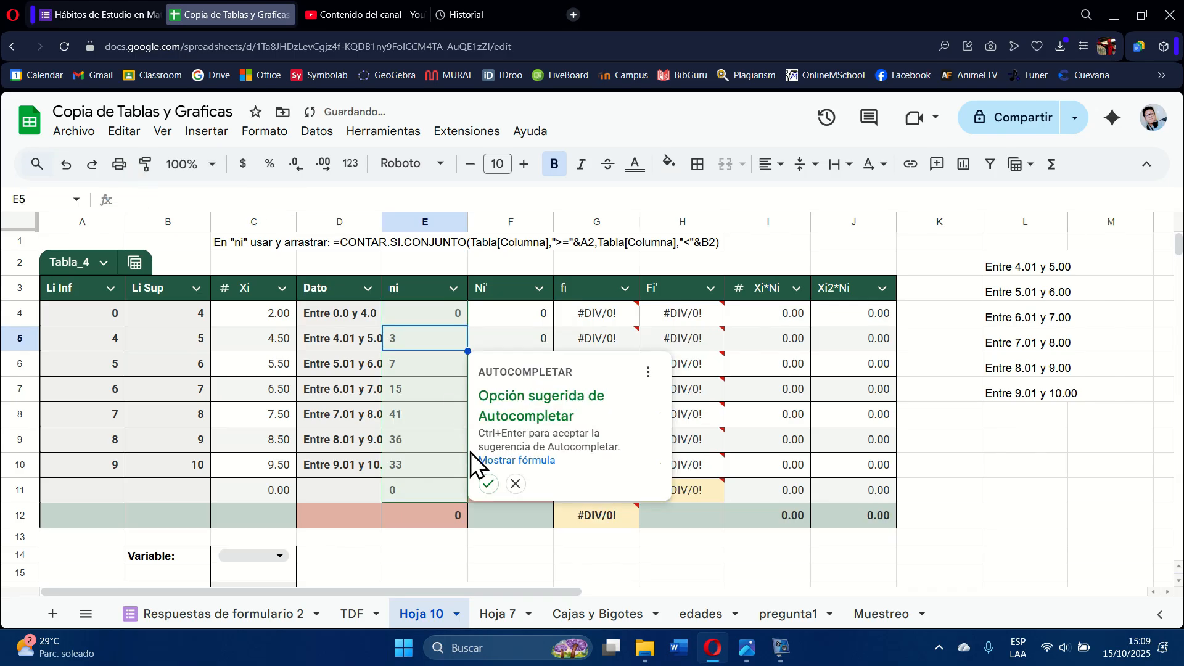
# Accept the suggested autofill of the ni formula down the column and clear the surplus formula in E11
pyautogui.click(488, 484)
pyautogui.click(443, 486)
pyautogui.press('Delete')
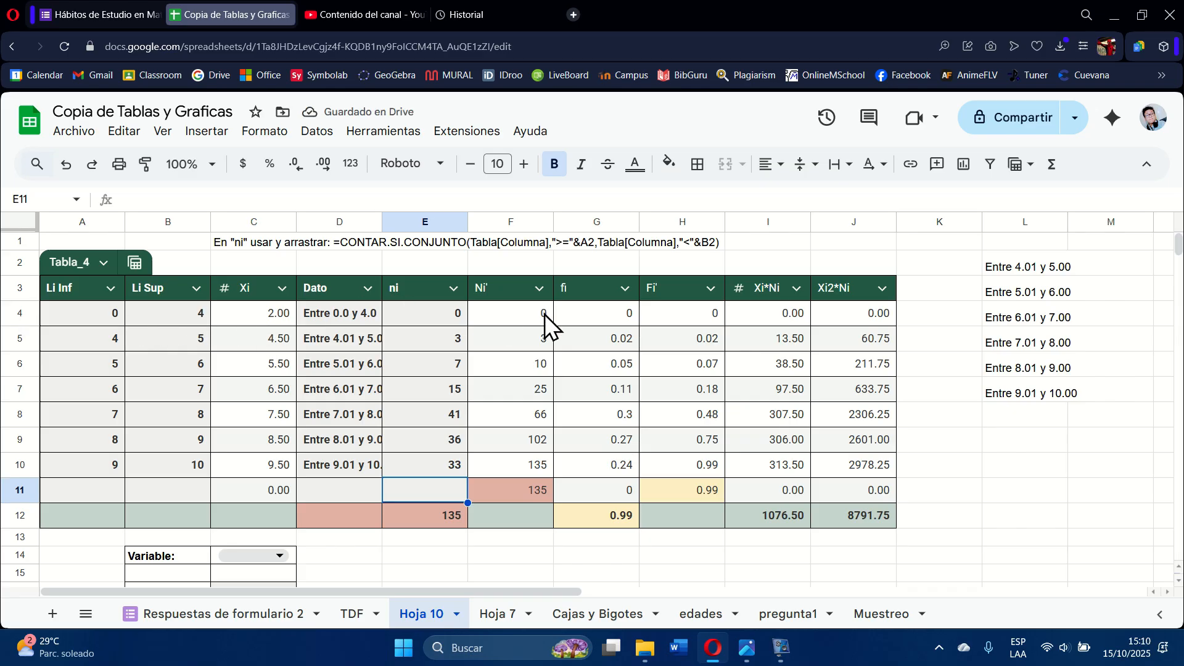
pyautogui.click(455, 315)
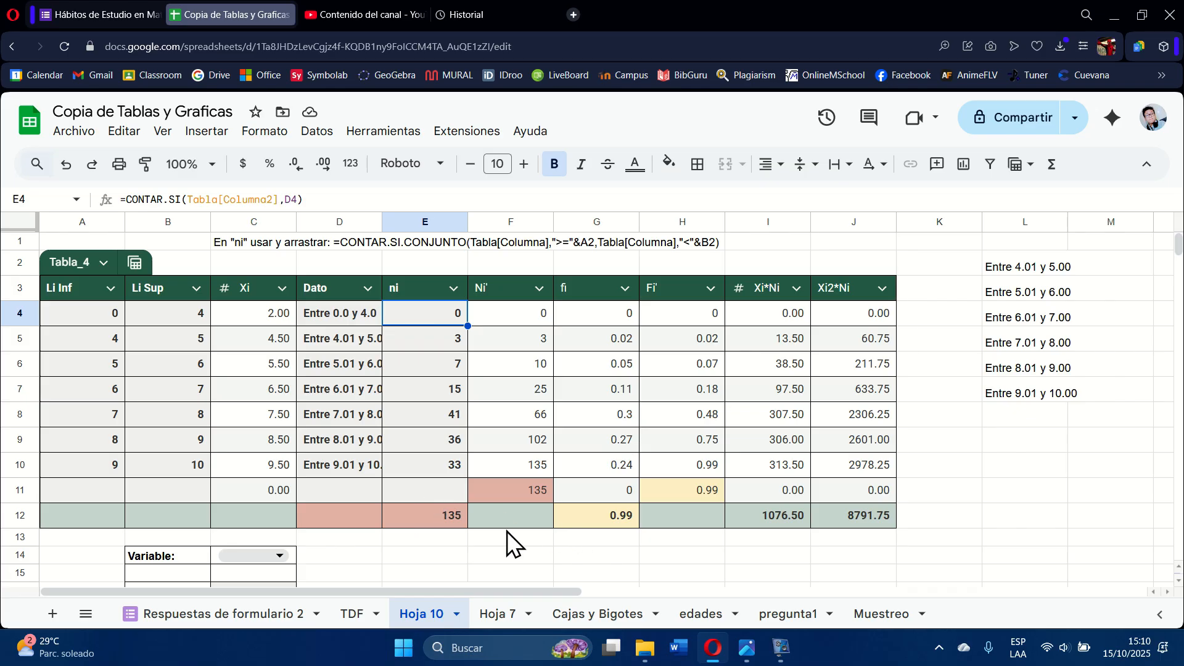
pyautogui.click(443, 513)
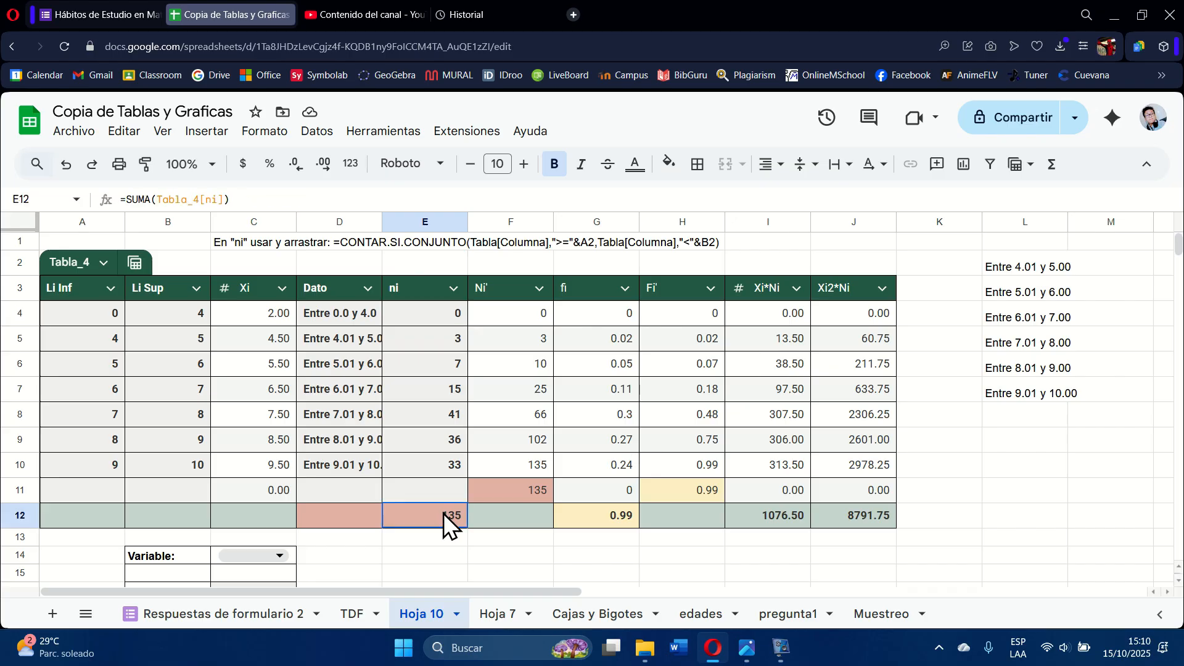
# Set the Variable type in C14, below the grouped table, to Cuantitativa Continua
pyautogui.click(484, 541)
pyautogui.scroll(-2, 486, 549)
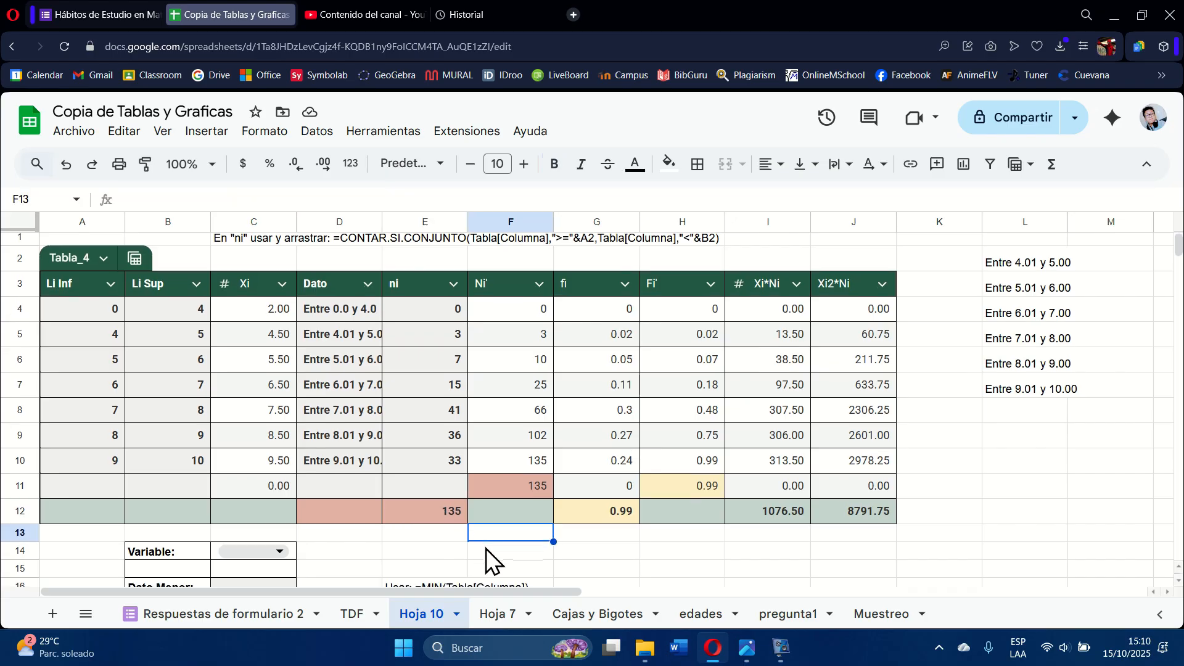
pyautogui.scroll(-2, 362, 497)
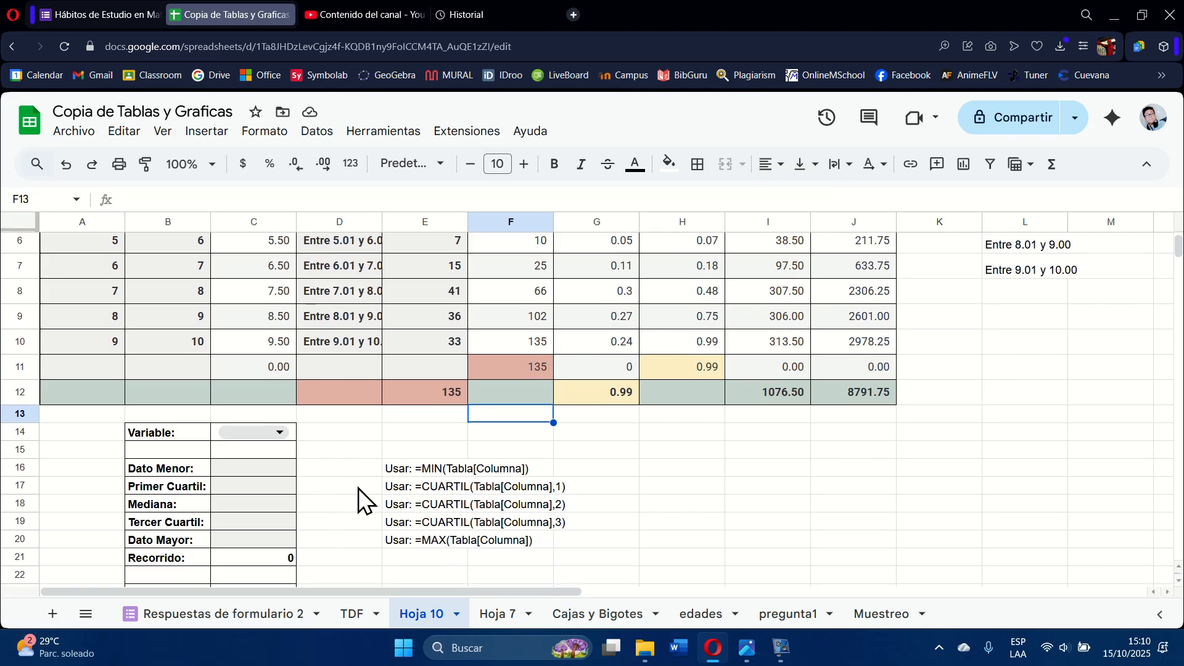
pyautogui.click(277, 432)
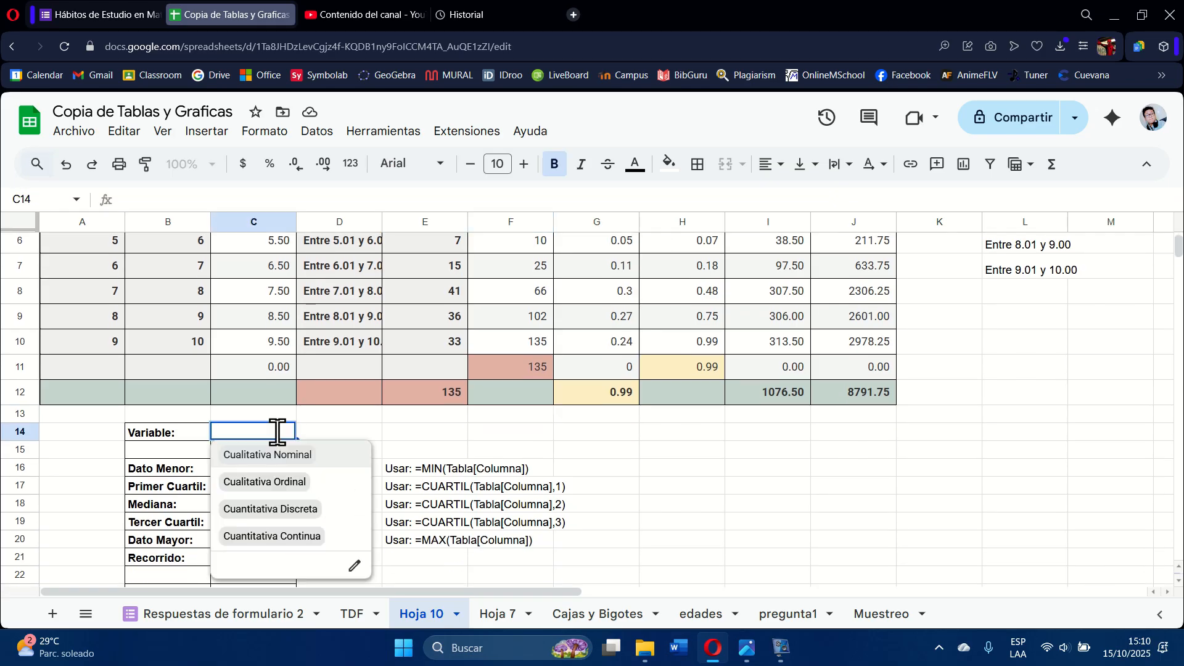
pyautogui.click(302, 534)
pyautogui.click(372, 429)
pyautogui.scroll(3, 372, 429)
pyautogui.scroll(-3, 372, 429)
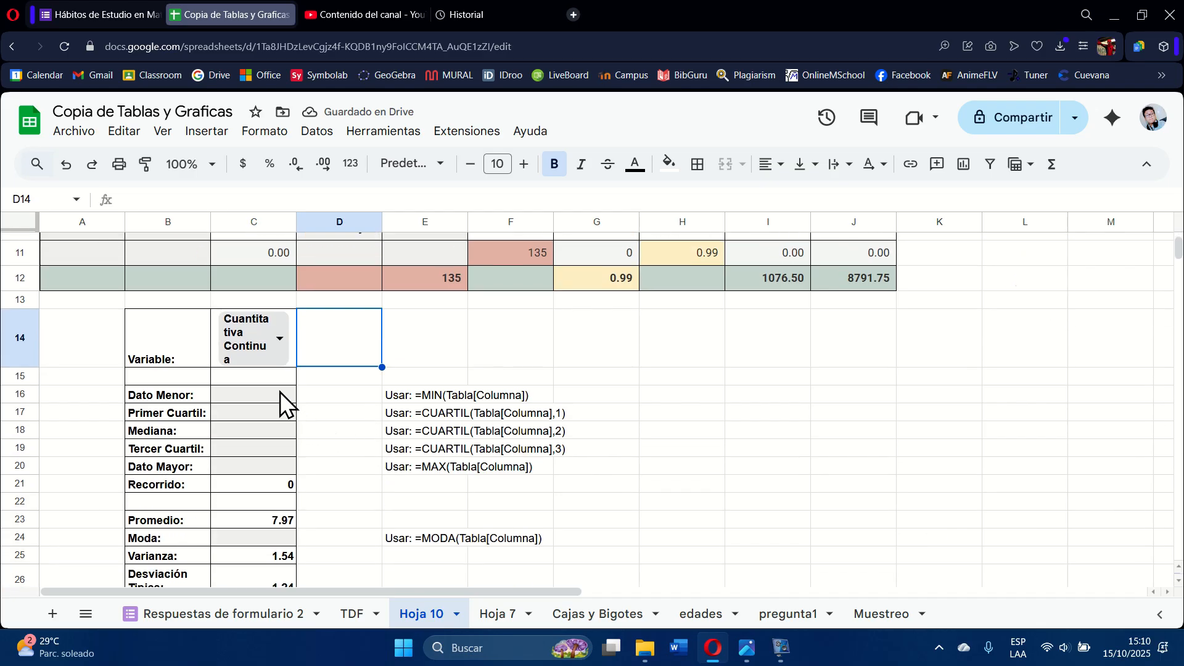
# Set the Dato Menor value in C16 of the statistics summary to 4
pyautogui.click(279, 394)
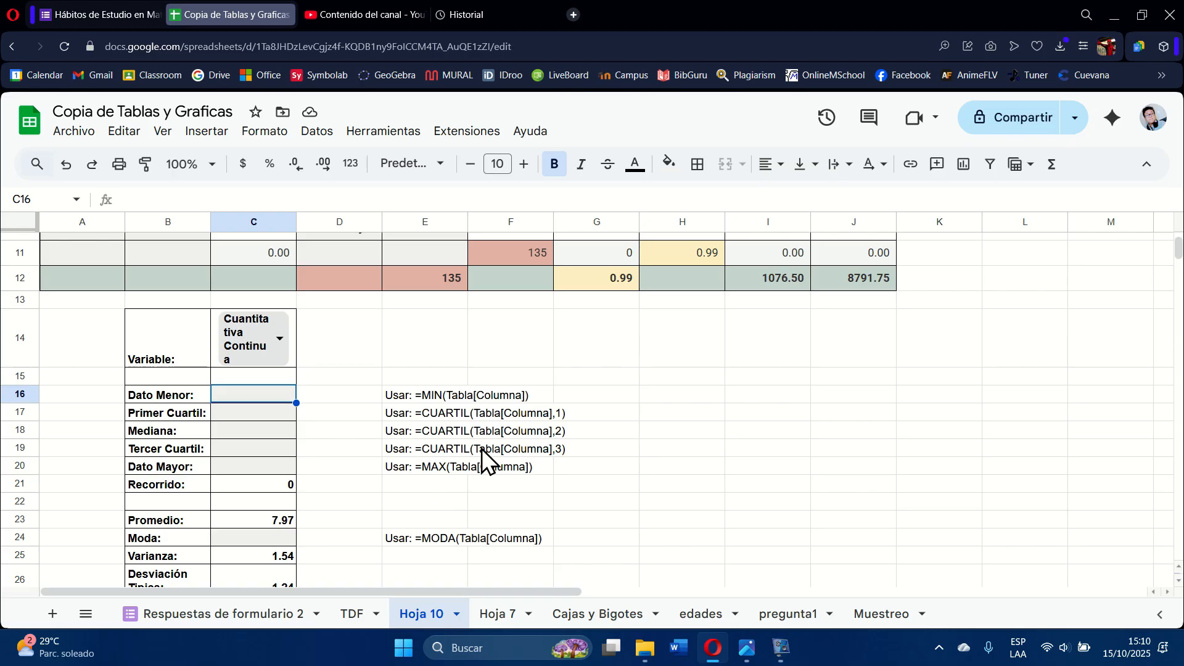
pyautogui.scroll(3, 469, 449)
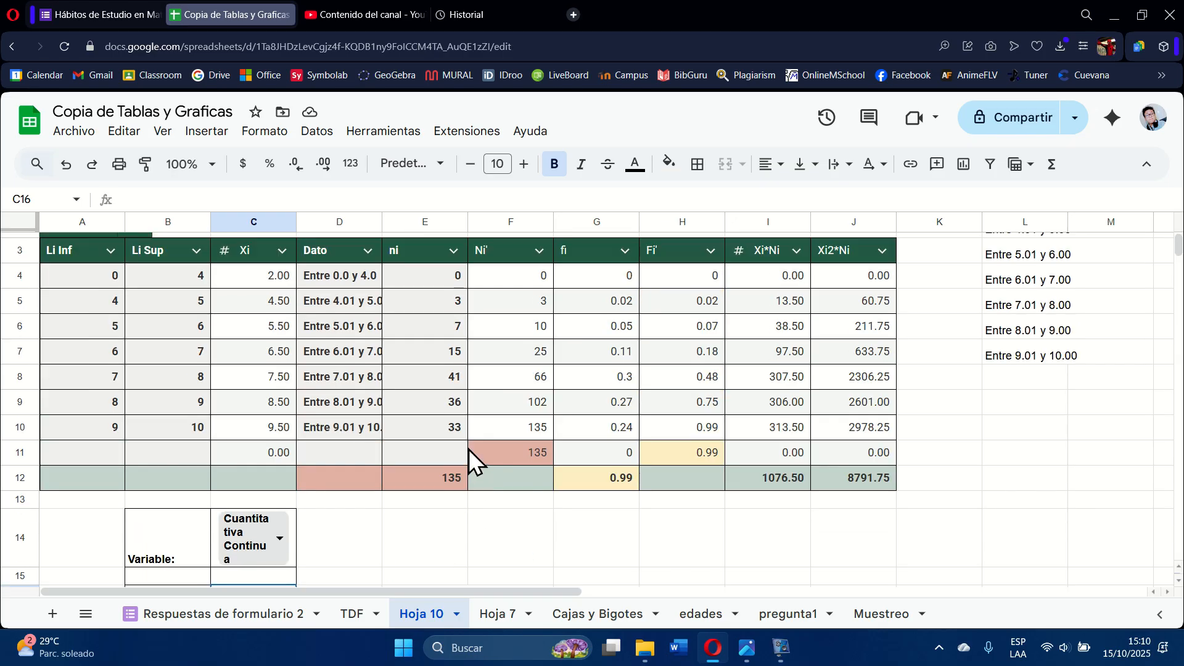
pyautogui.scroll(-1, 469, 449)
pyautogui.scroll(2, 296, 448)
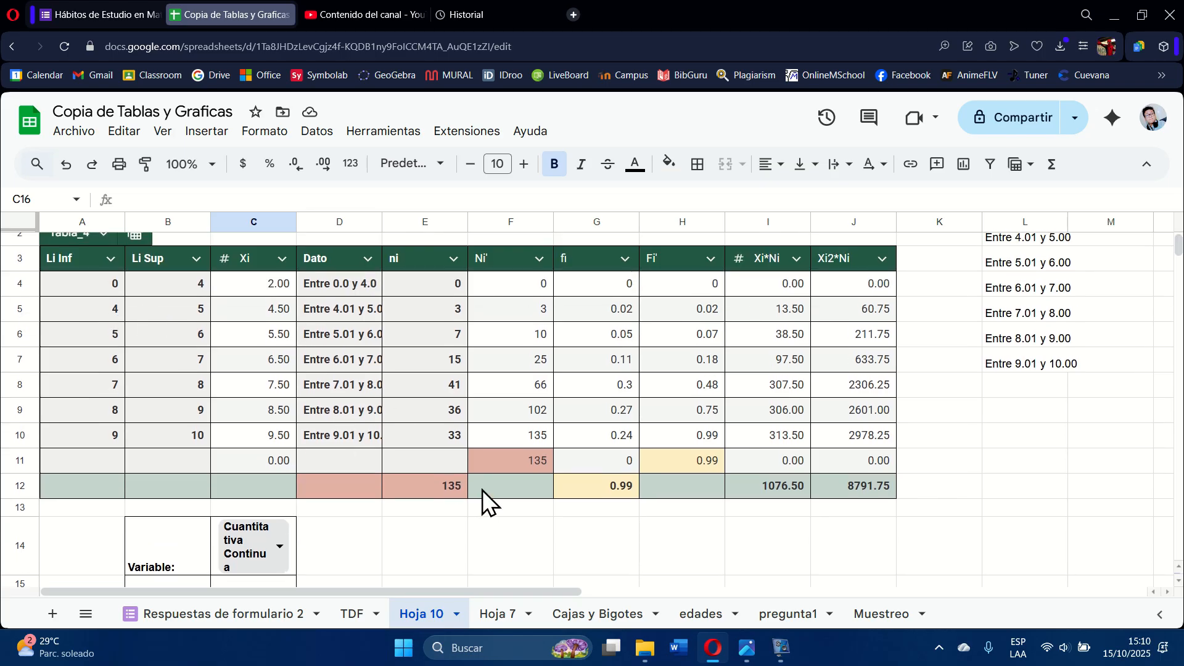
pyautogui.scroll(-3, 483, 490)
pyautogui.write('4')
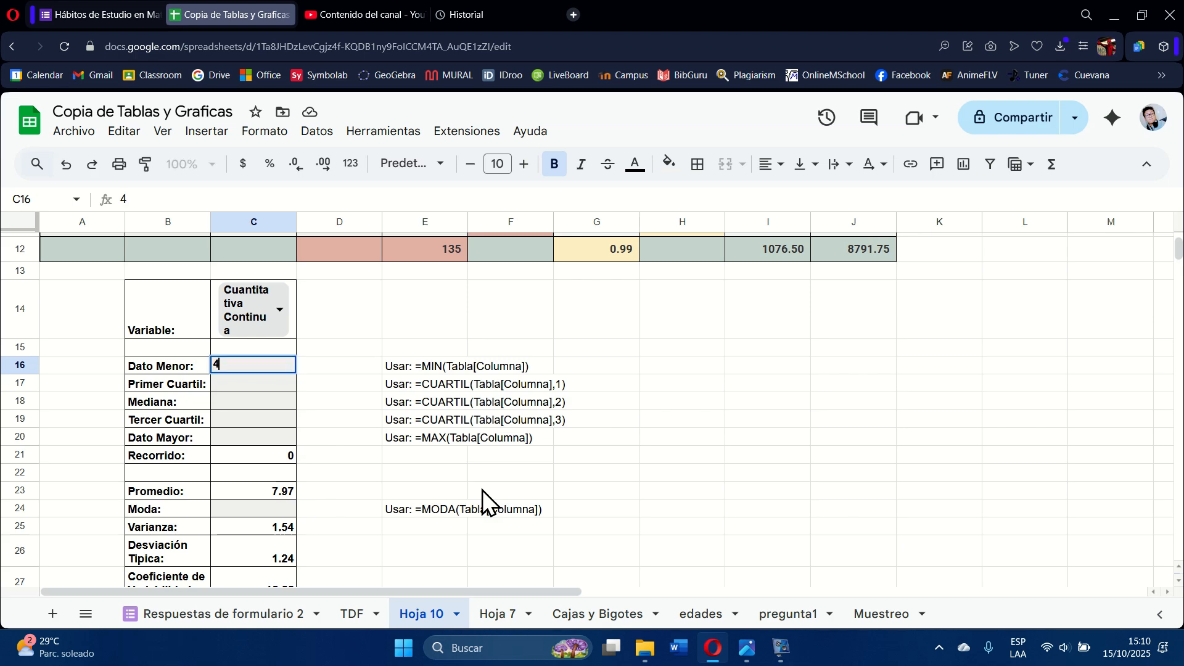
# Set the Dato Mayor value in C20 of the statistics summary to 10
pyautogui.click(283, 441)
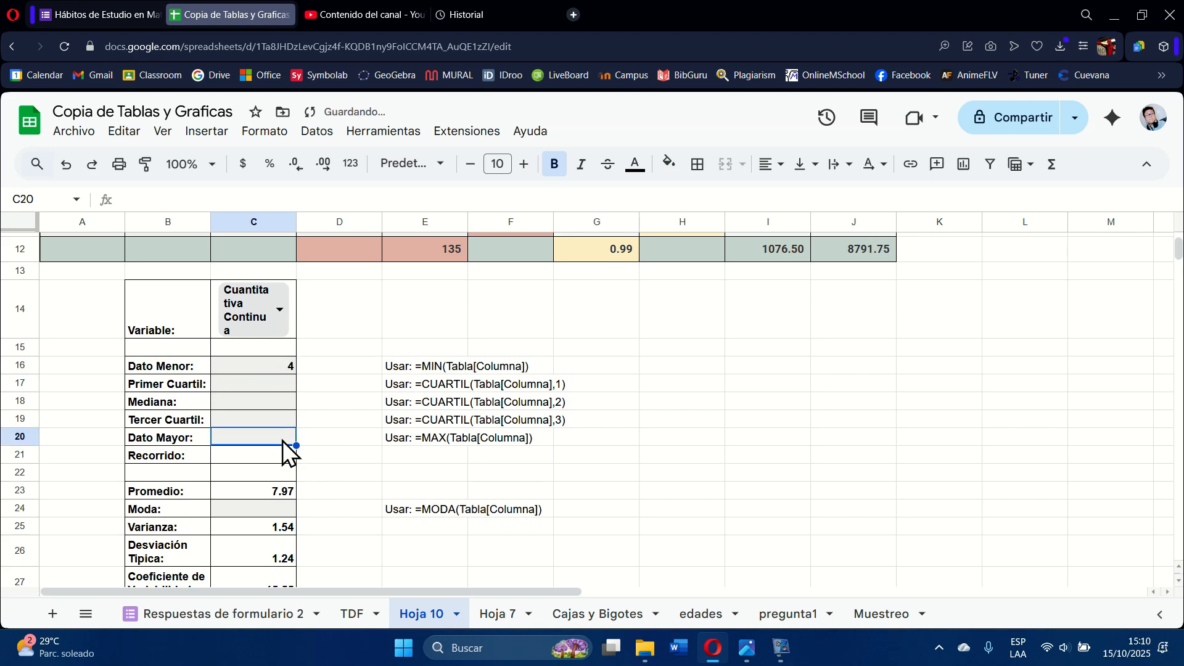
pyautogui.scroll(2, 282, 440)
pyautogui.scroll(-3, 305, 393)
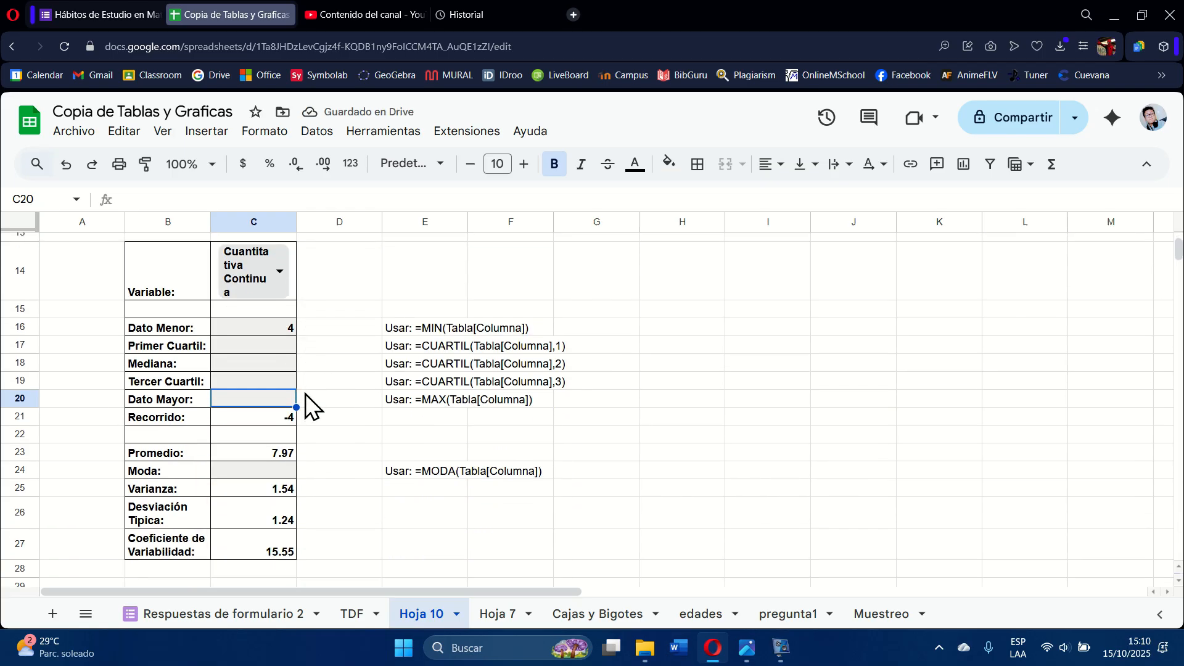
pyautogui.write('10')
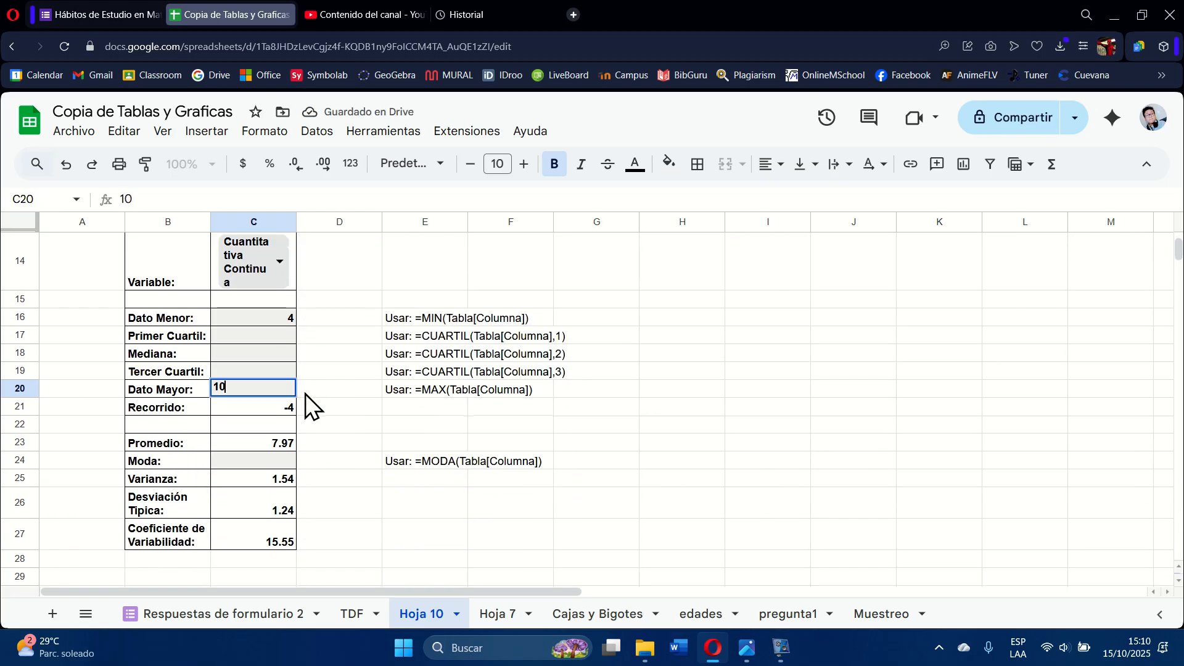
pyautogui.click(351, 376)
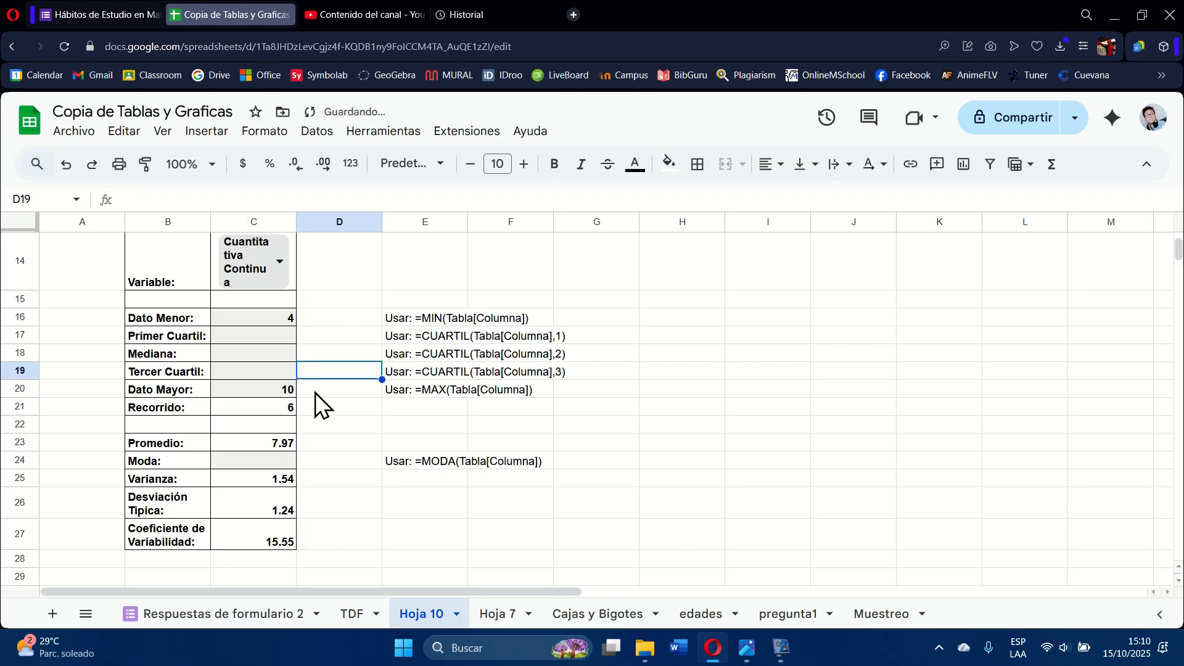
# Review the grouped table, switch to the Cuartiles.jpeg image in the photo viewer, and examine the grouped-data quartile formula and its terms
pyautogui.click(430, 475)
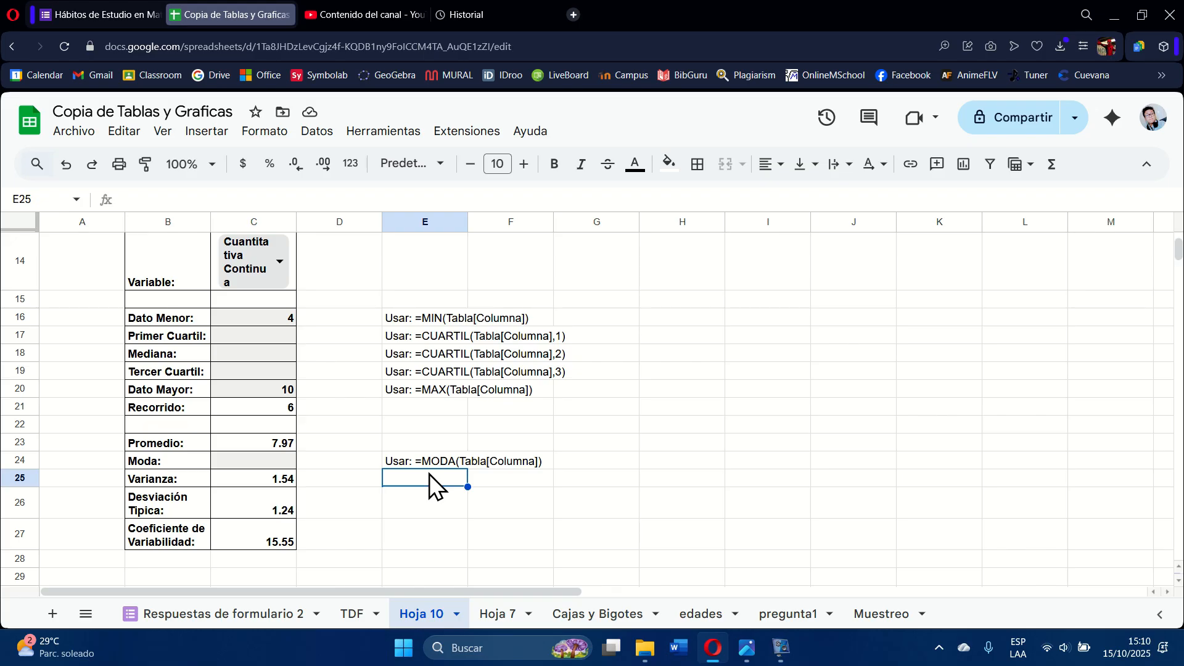
pyautogui.scroll(5, 429, 474)
pyautogui.scroll(-2, 429, 474)
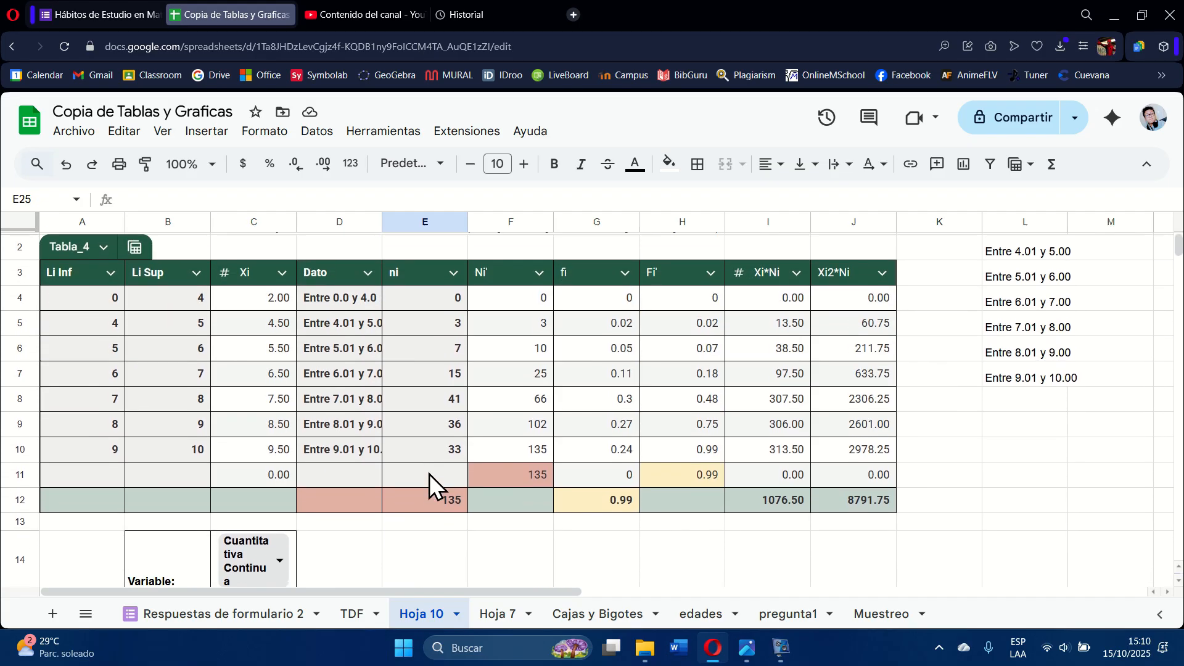
pyautogui.scroll(2, 429, 474)
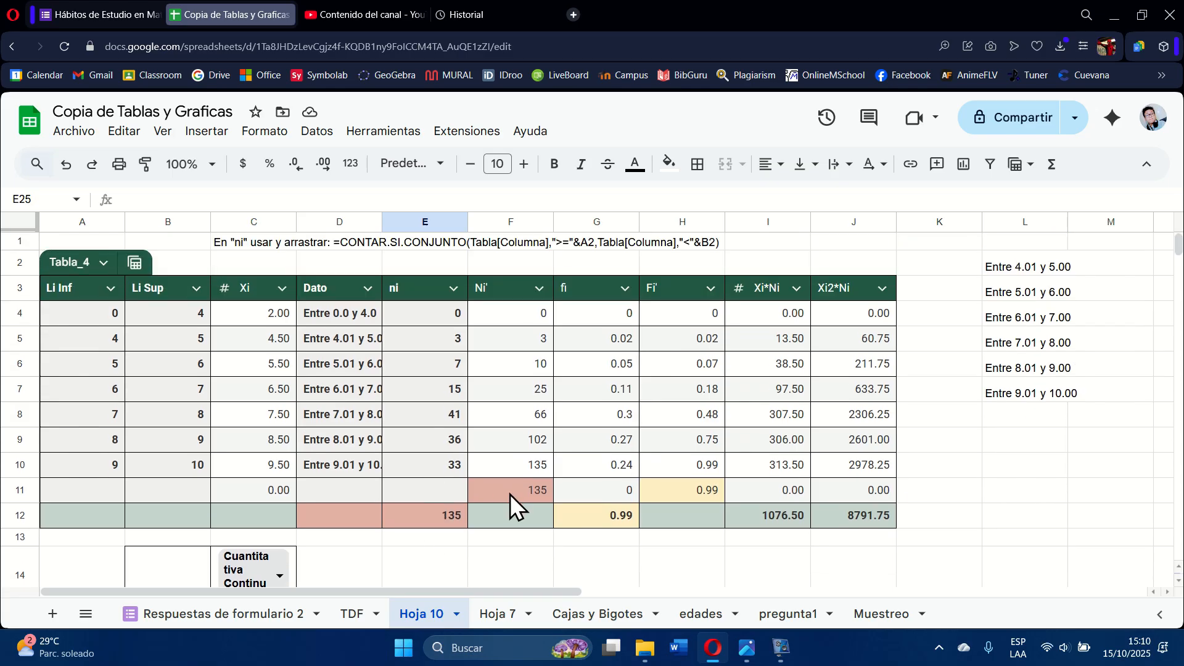
pyautogui.scroll(-3, 441, 481)
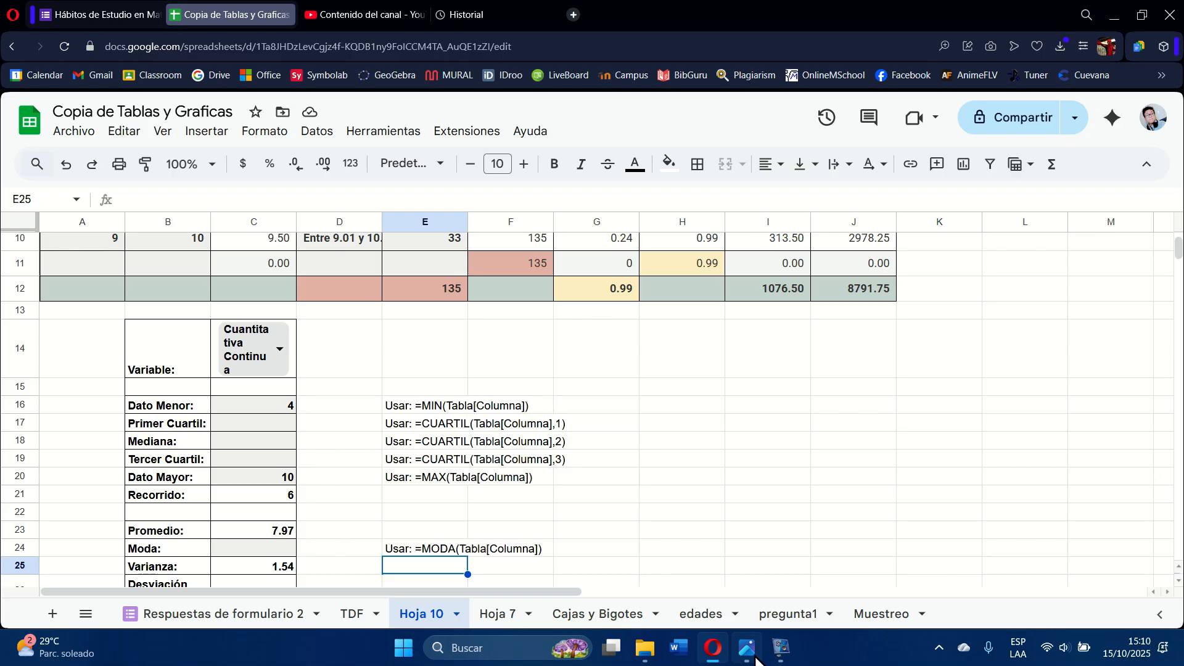
pyautogui.click(782, 648)
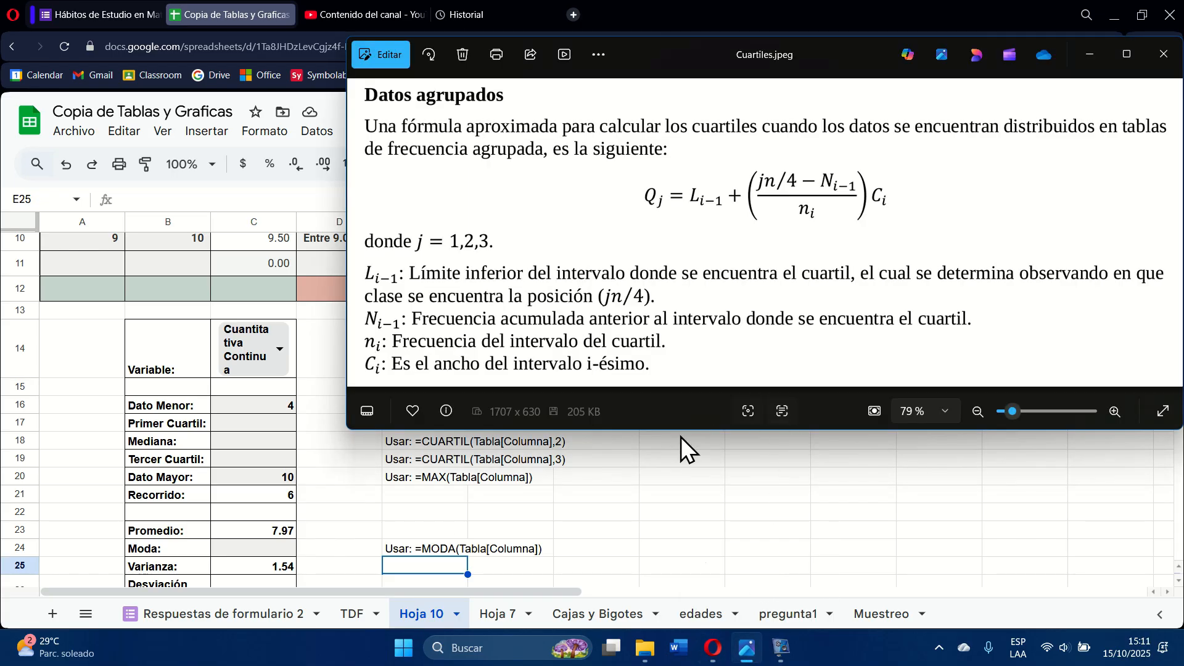
pyautogui.scroll(2, 701, 523)
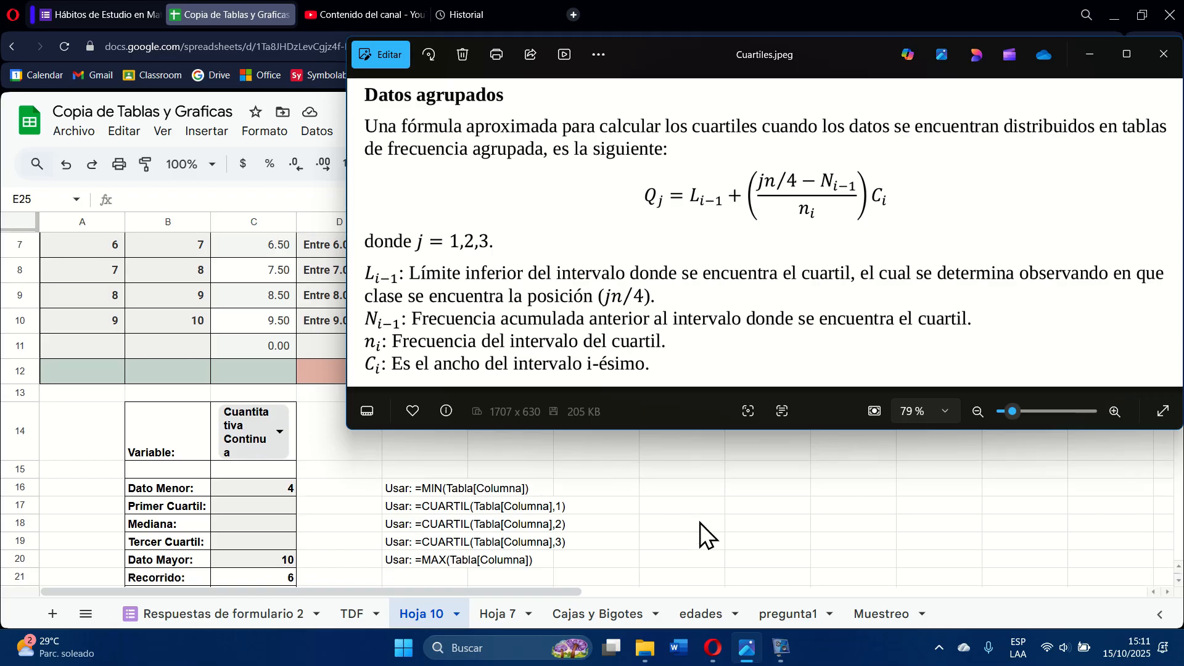
pyautogui.scroll(2, 721, 241)
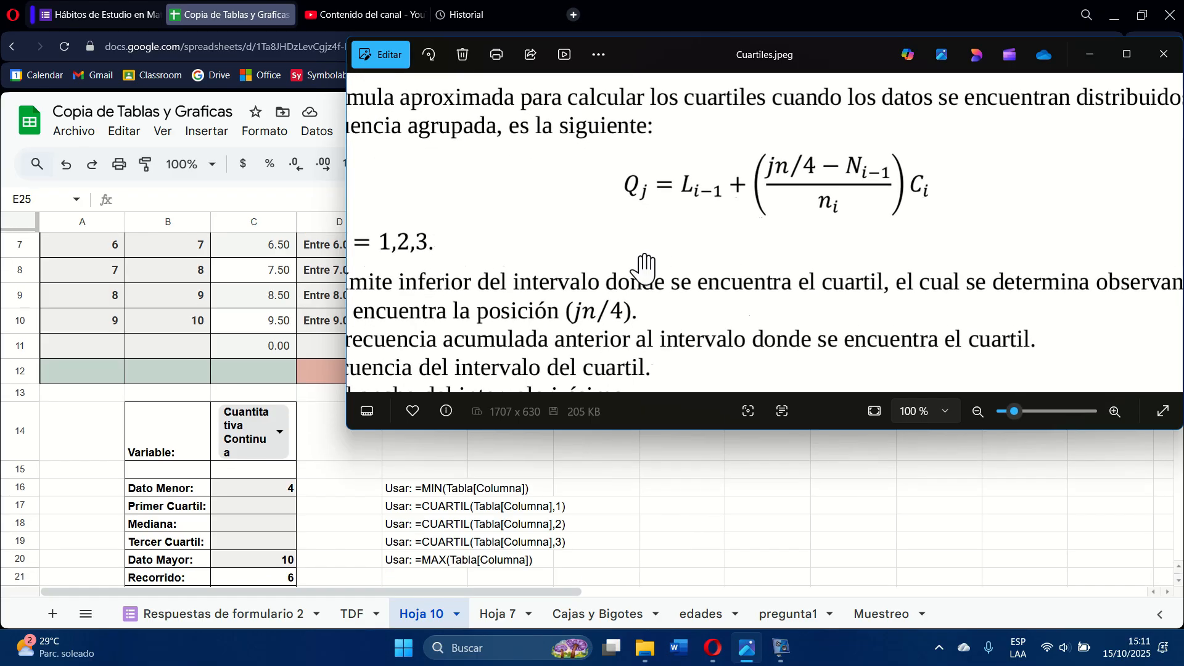
pyautogui.scroll(-2, 644, 257)
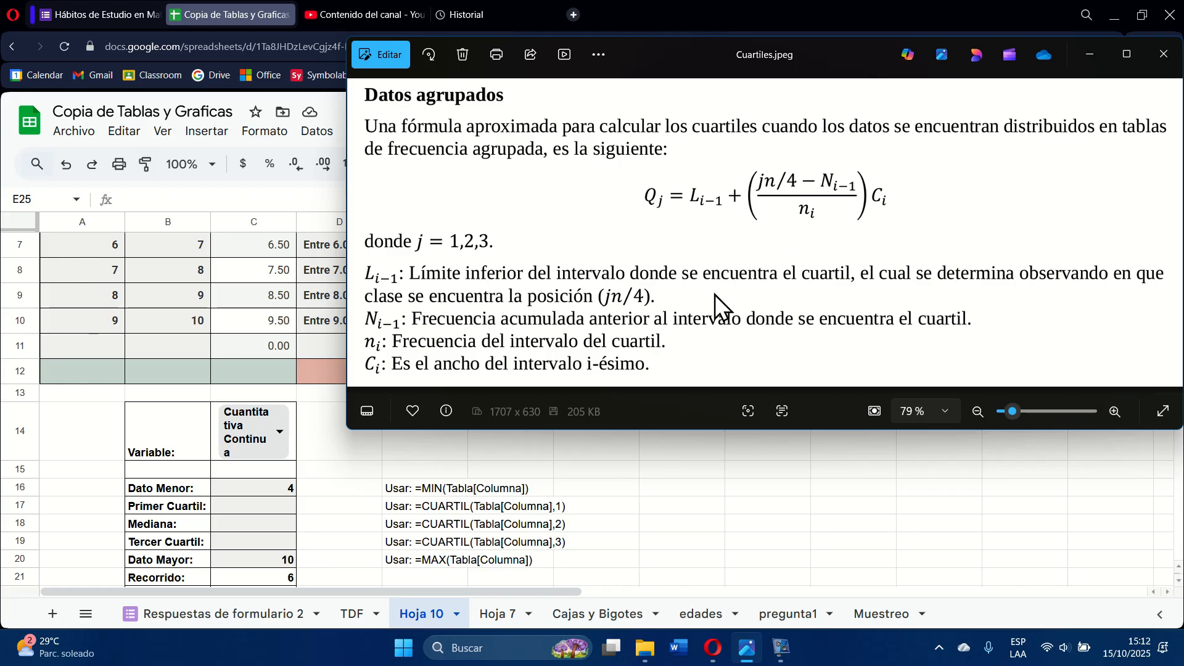
# Calculate the first quartile's position in D17 with the formula =1*Tabla_4[[#TOTALS],[ni]]/4
pyautogui.click(337, 511)
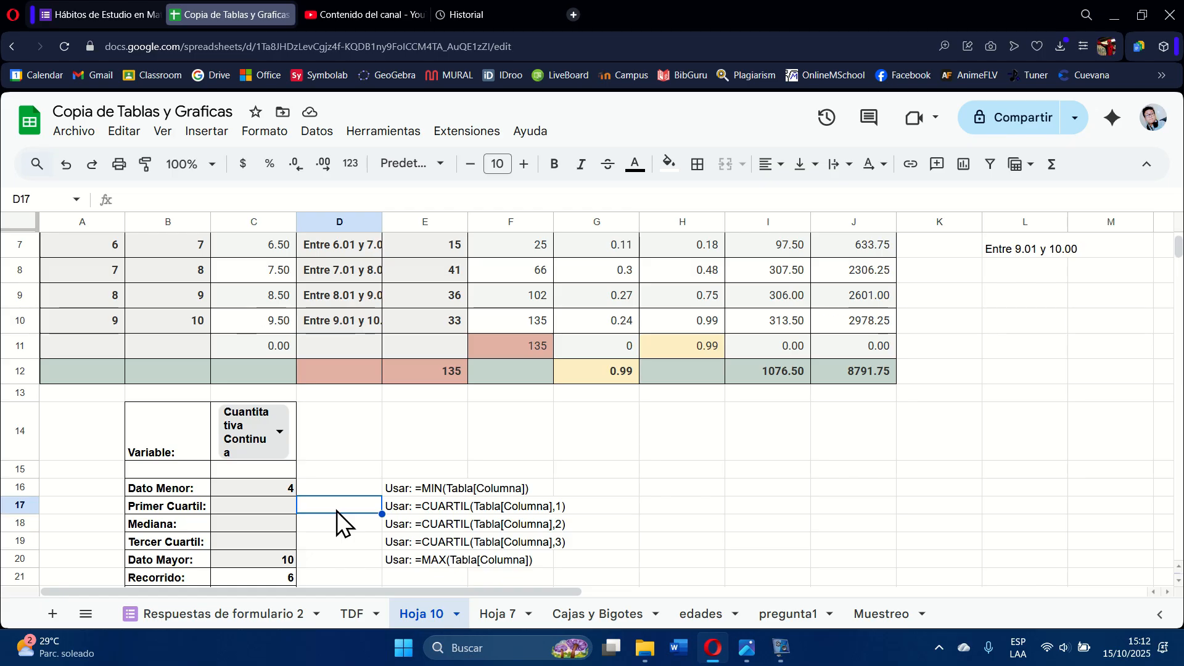
pyautogui.write('=')
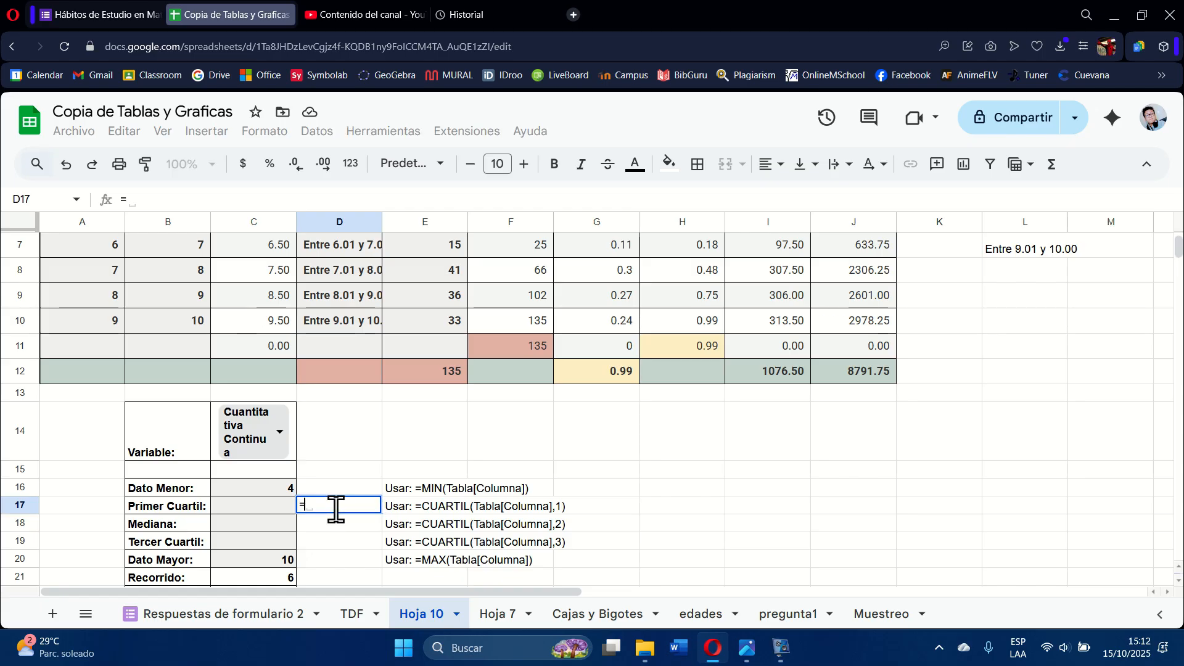
pyautogui.write('1*')
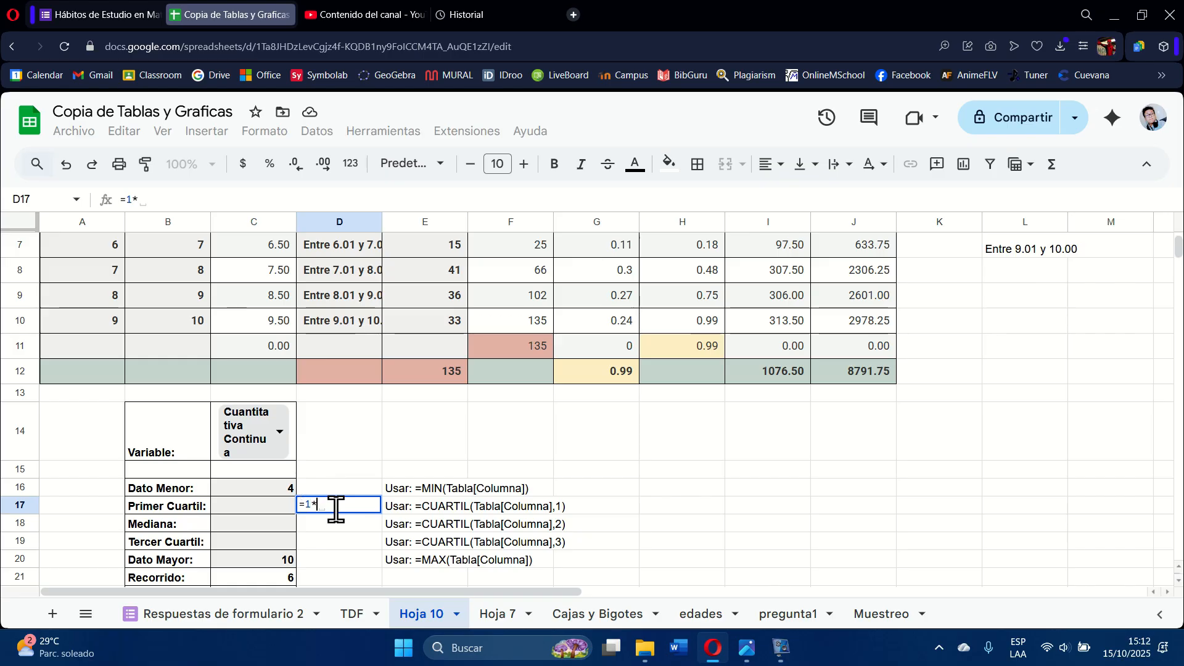
pyautogui.click(446, 380)
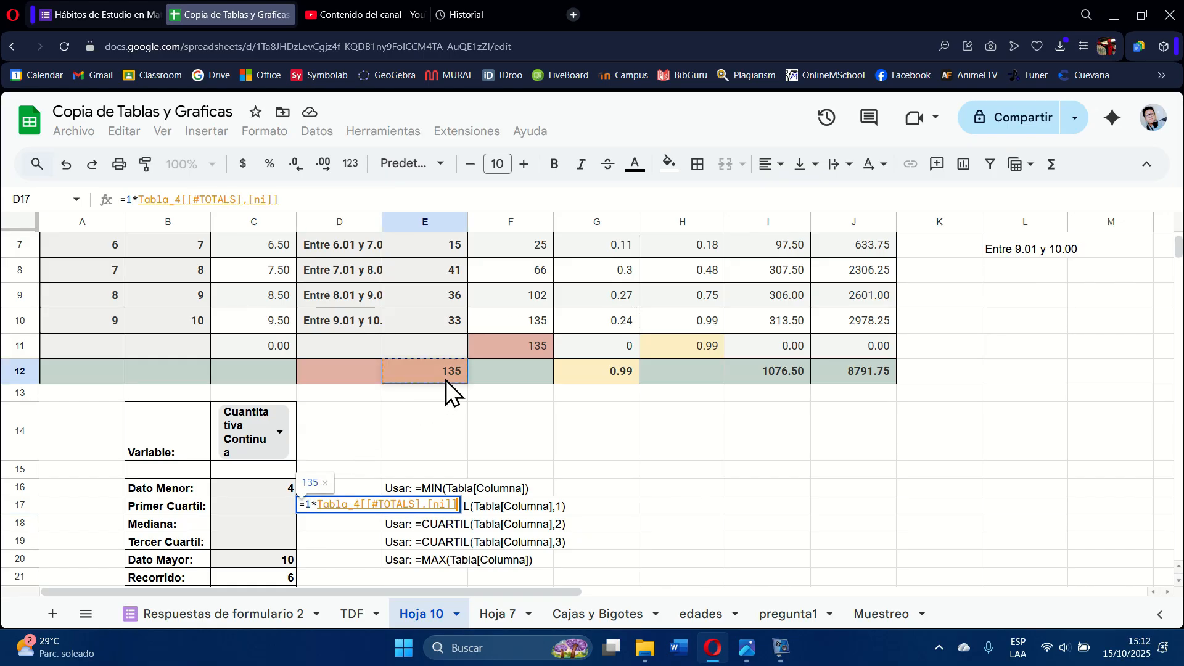
pyautogui.write('/4')
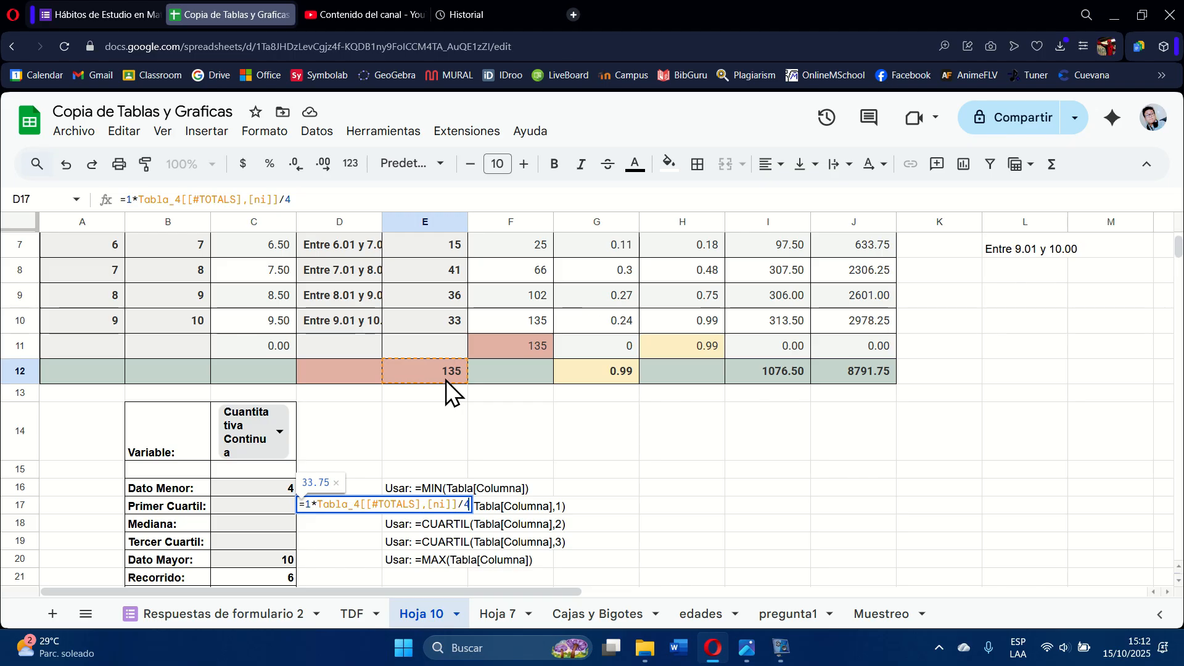
pyautogui.press('Return')
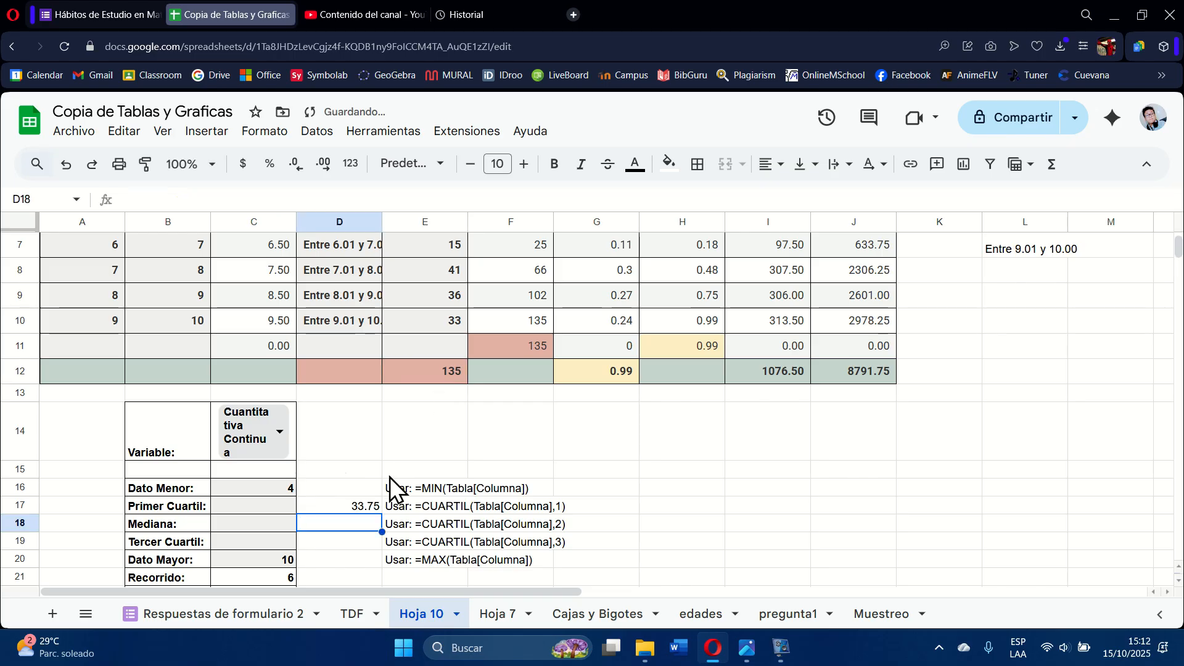
# Fill the D17 position formula down to D19 and change the multiplier in D18, beside Mediana, to 2
pyautogui.click(367, 509)
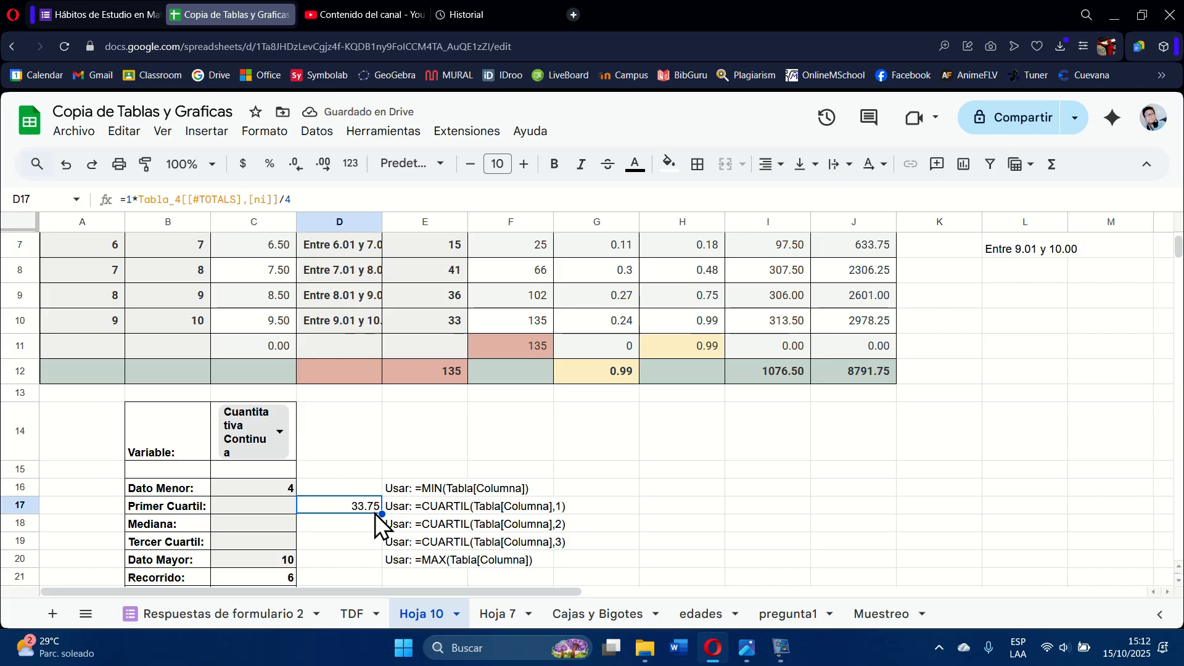
pyautogui.moveTo(382, 514); pyautogui.dragTo(375, 545)
pyautogui.click(357, 526)
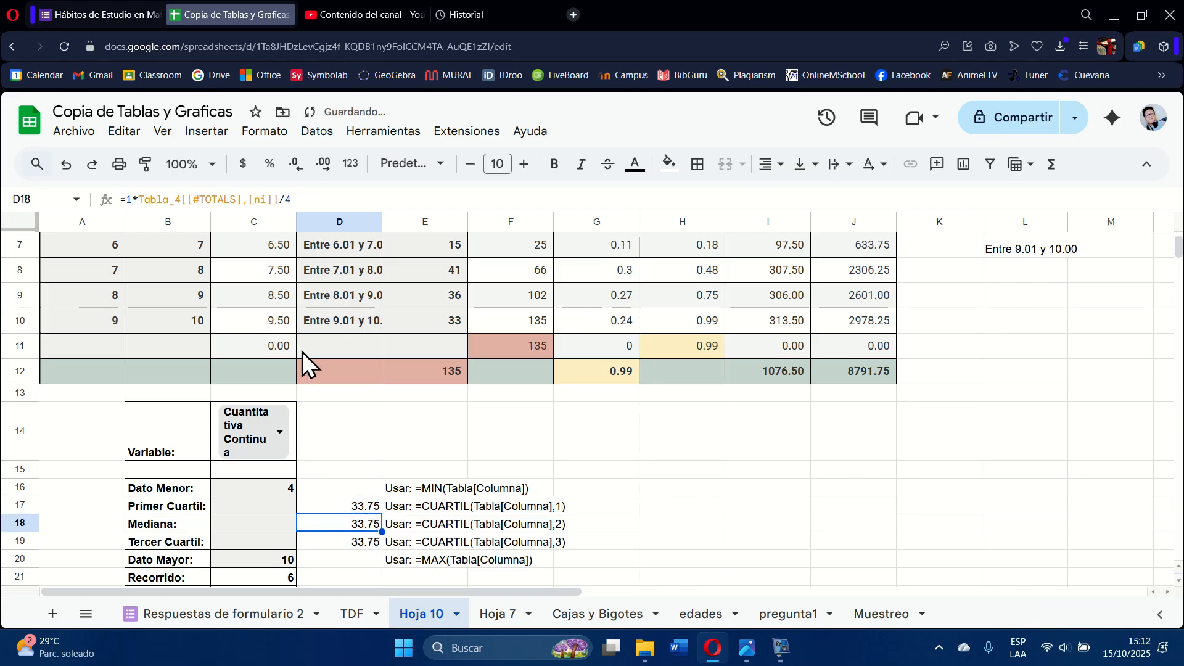
pyautogui.click(136, 201)
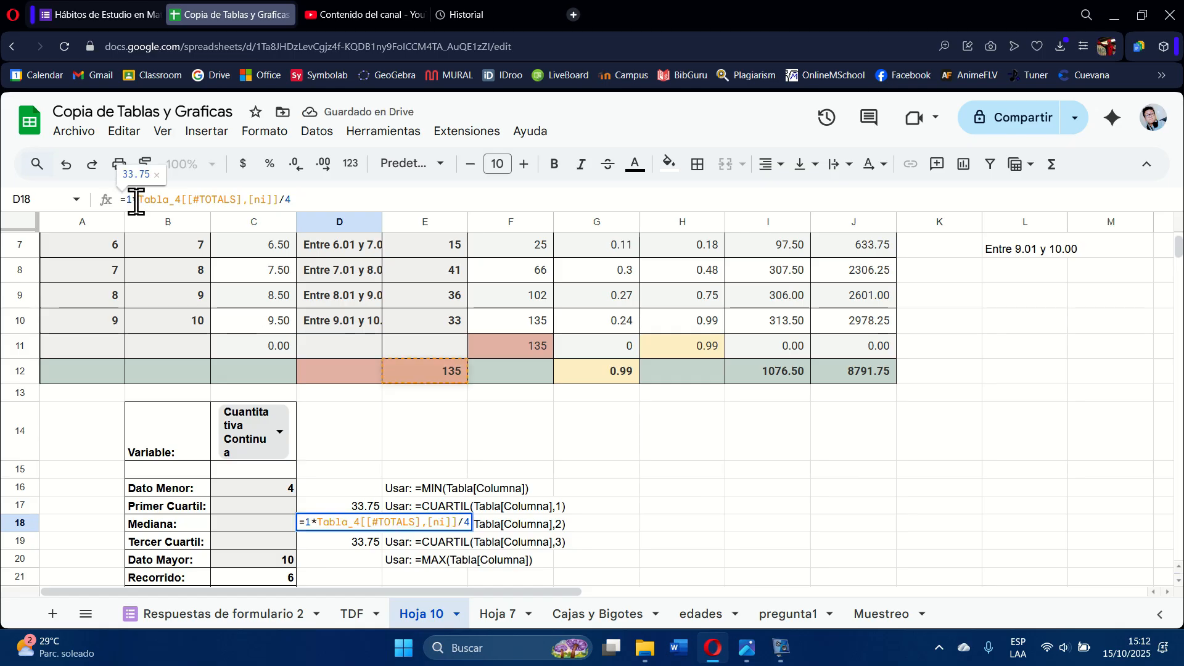
pyautogui.press('BackSpace')
pyautogui.press('BackSpace')
pyautogui.write('2*')
pyautogui.press('Return')
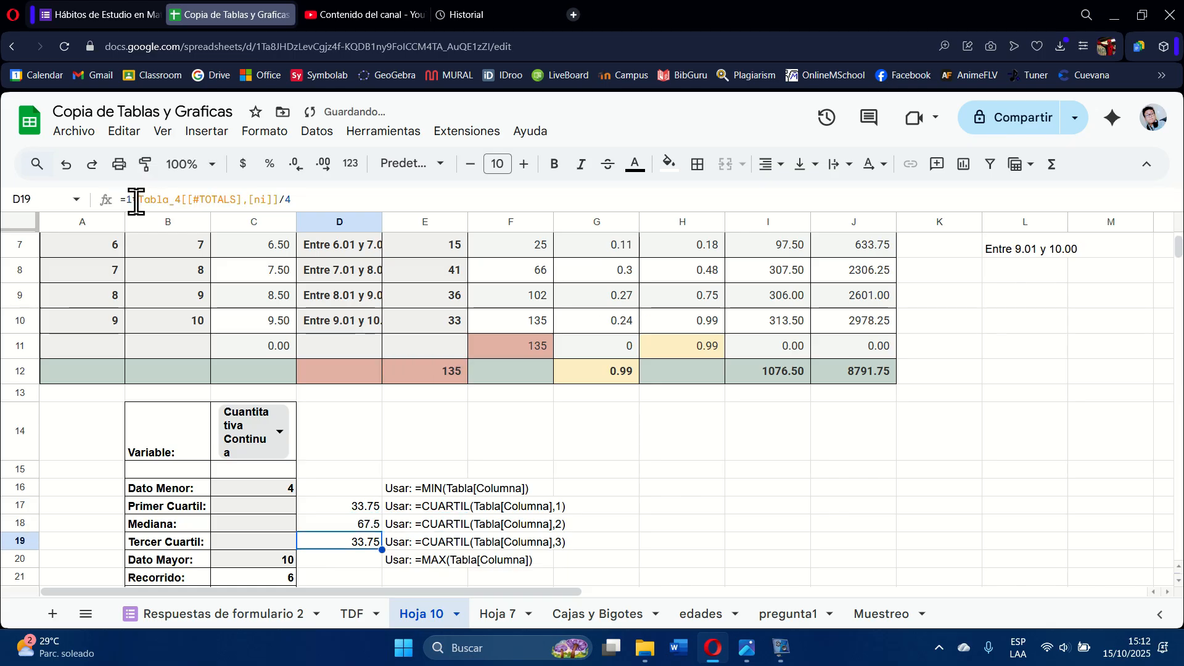
# Change the multiplier in D19's position formula, beside Tercer Cuartil, to 3
pyautogui.click(137, 202)
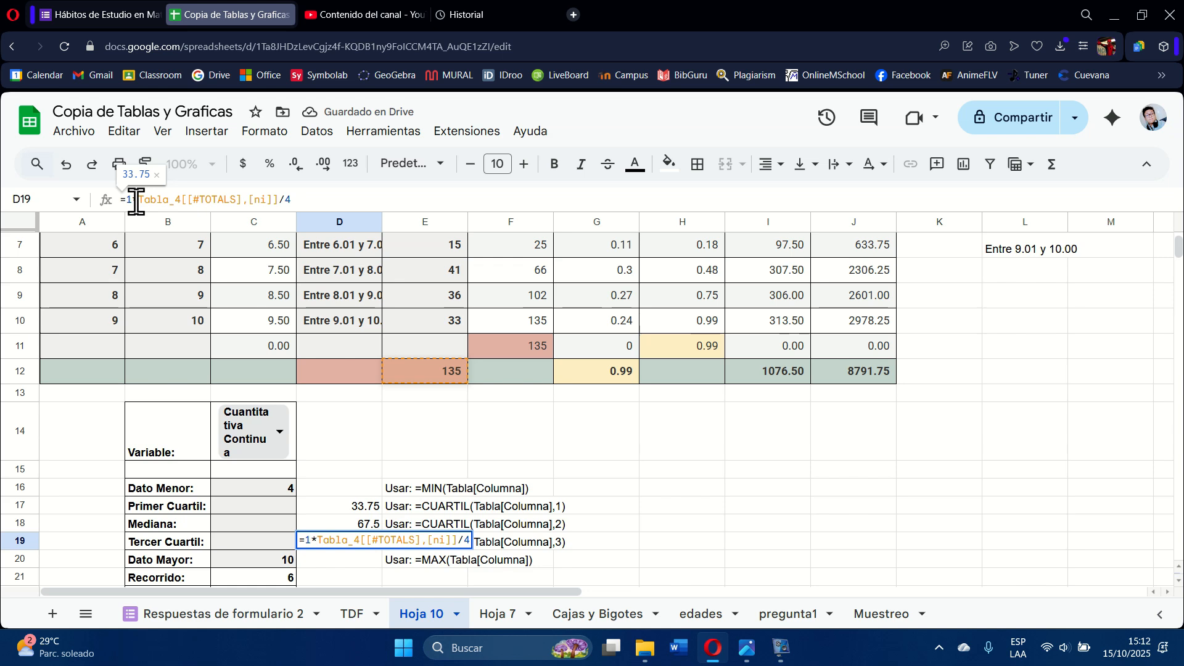
pyautogui.press('BackSpace')
pyautogui.write('3')
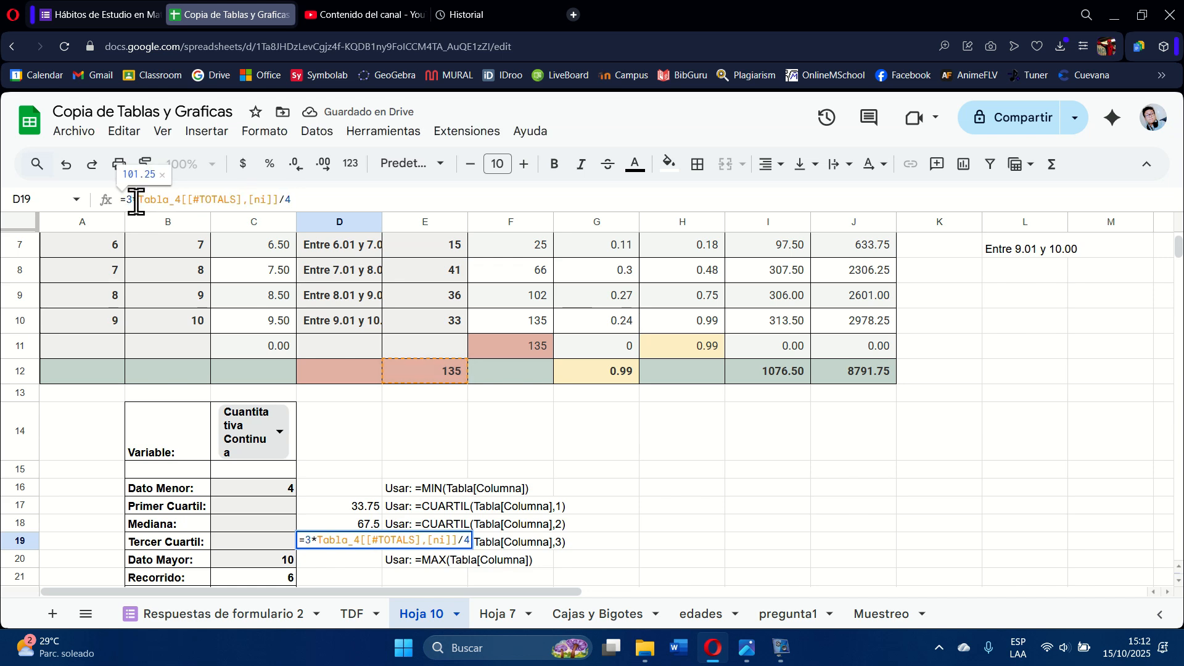
pyautogui.press('Return')
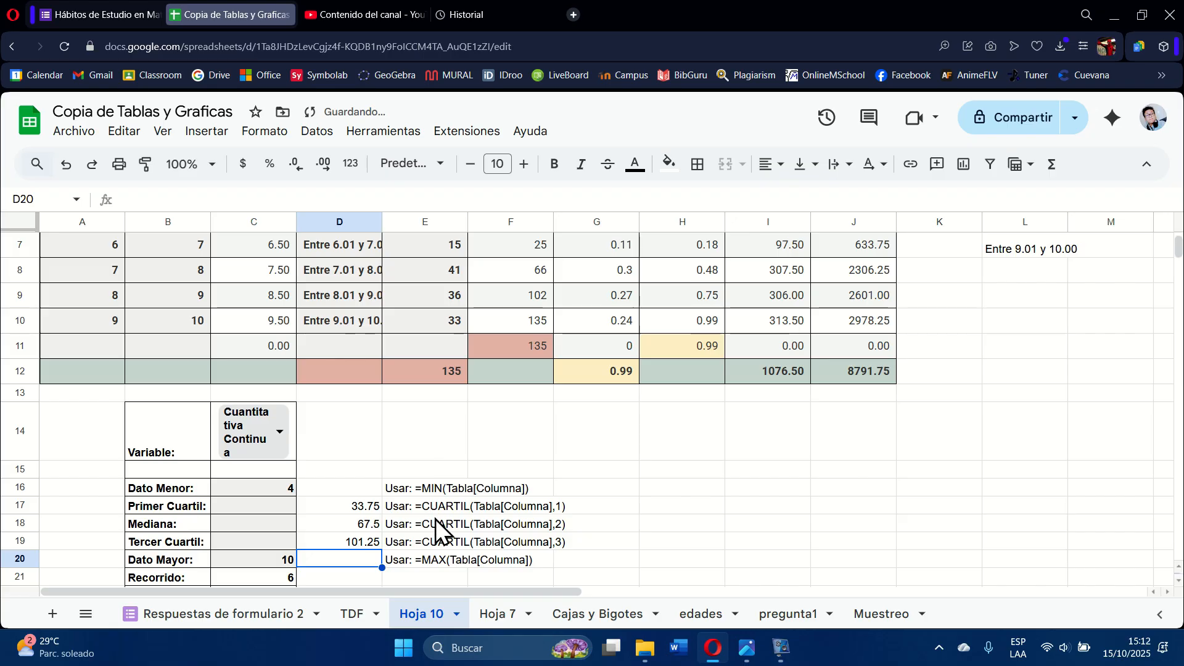
# Clear the "Usar:" formula notes in E16:E20 beside the summary
pyautogui.moveTo(431, 490); pyautogui.dragTo(443, 558)
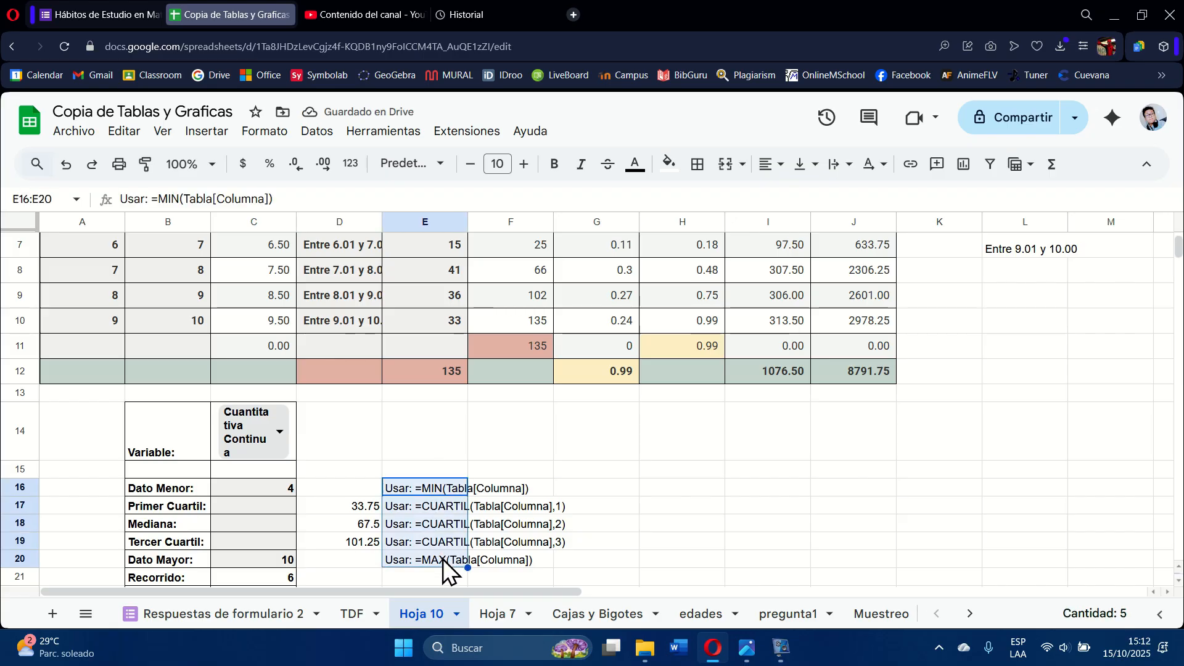
pyautogui.press('Delete')
pyautogui.click(635, 488)
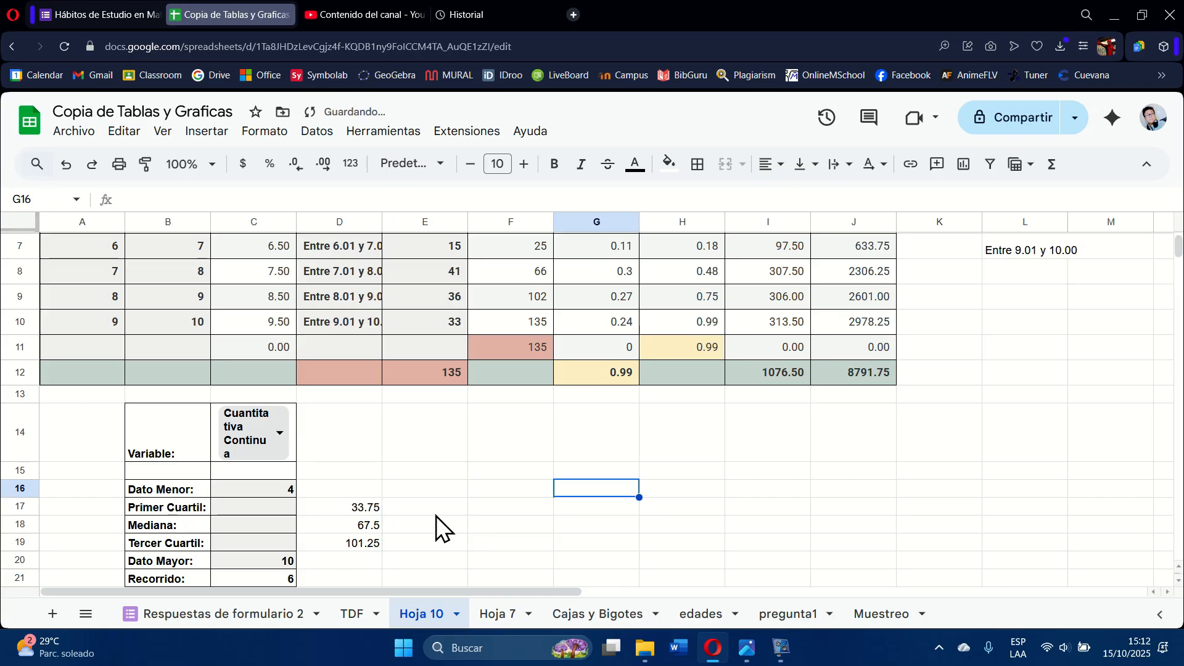
# Compare the first quartile's position in D17 with the cumulative frequencies in the Ni' column to locate its class
pyautogui.scroll(1, 435, 516)
pyautogui.scroll(3, 435, 515)
pyautogui.scroll(-4, 435, 516)
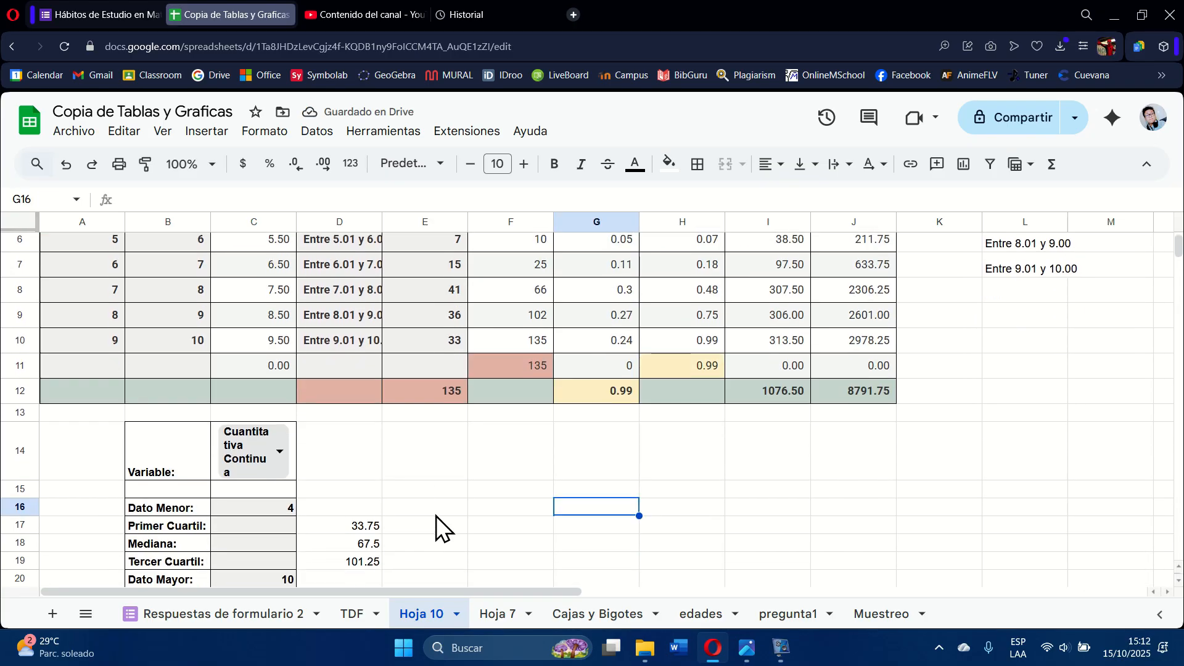
pyautogui.scroll(1, 436, 516)
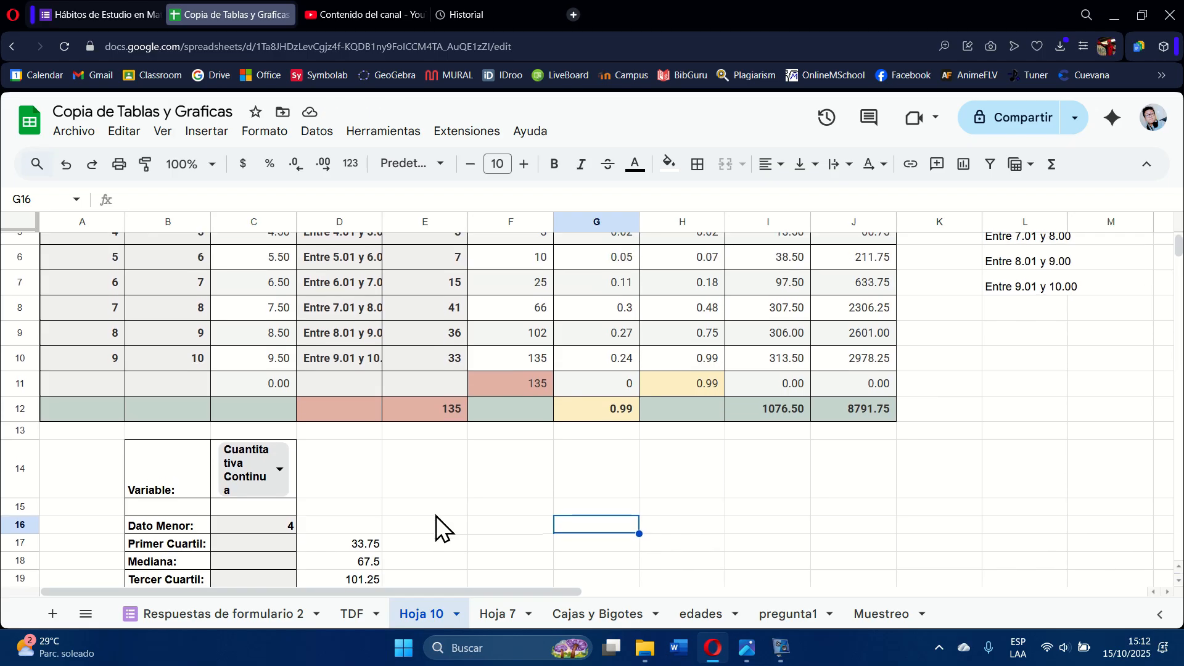
pyautogui.scroll(1, 435, 515)
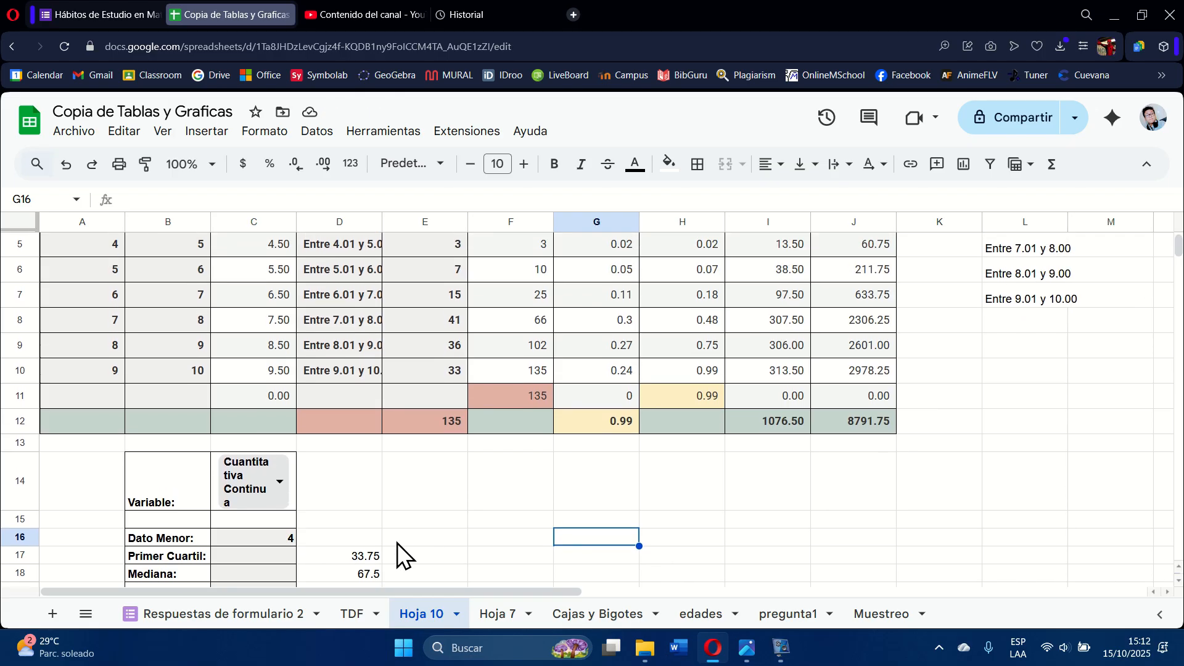
pyautogui.scroll(1, 397, 543)
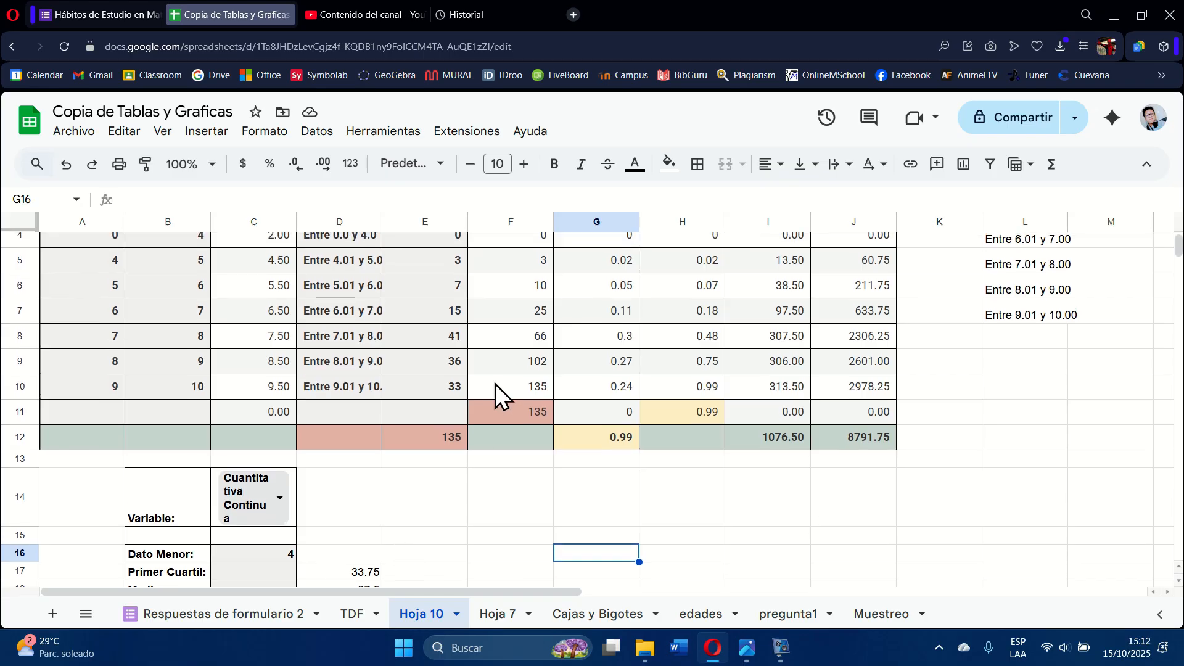
pyautogui.scroll(2, 495, 384)
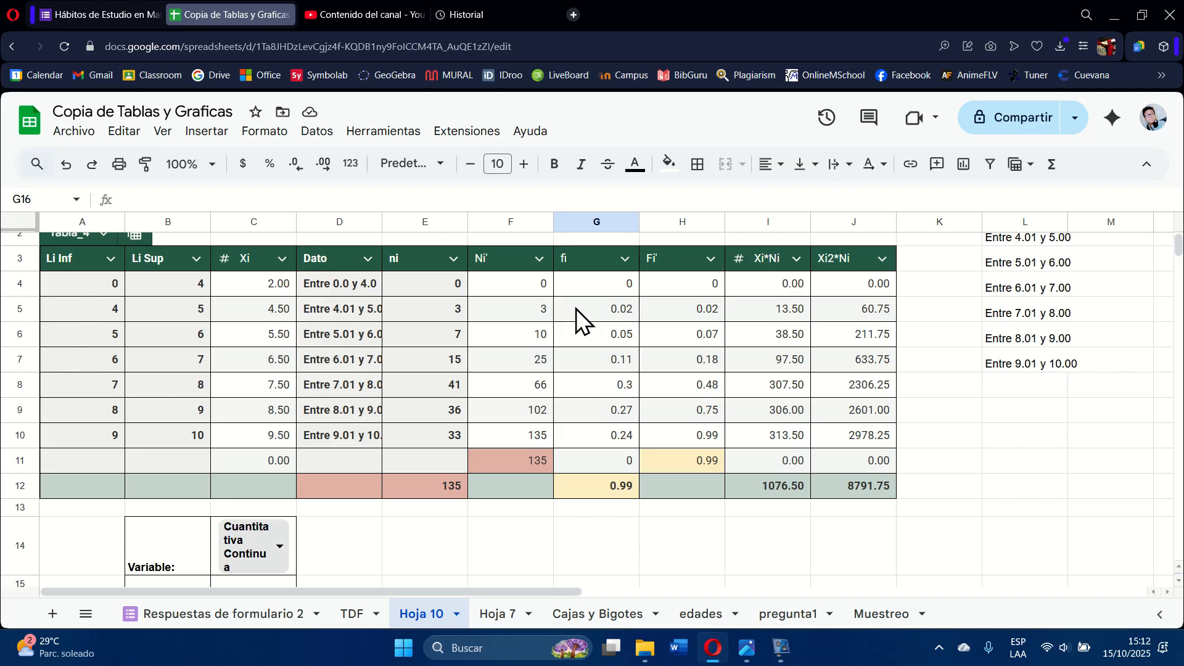
pyautogui.click(546, 312)
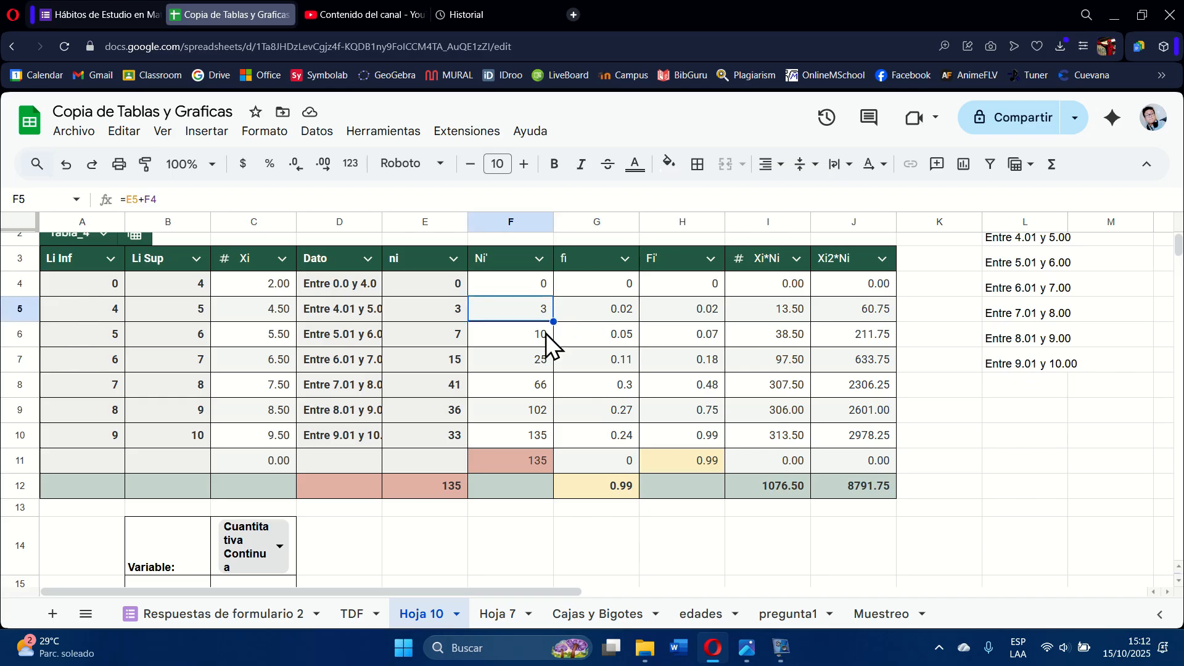
pyautogui.click(539, 388)
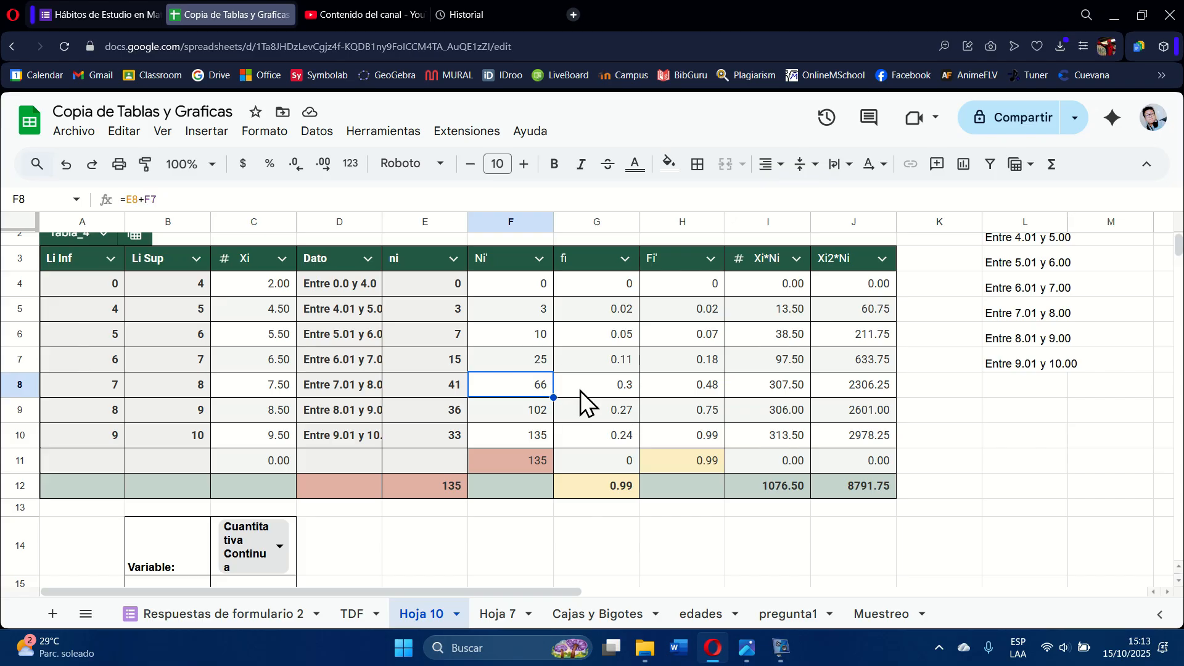
pyautogui.scroll(-2, 409, 434)
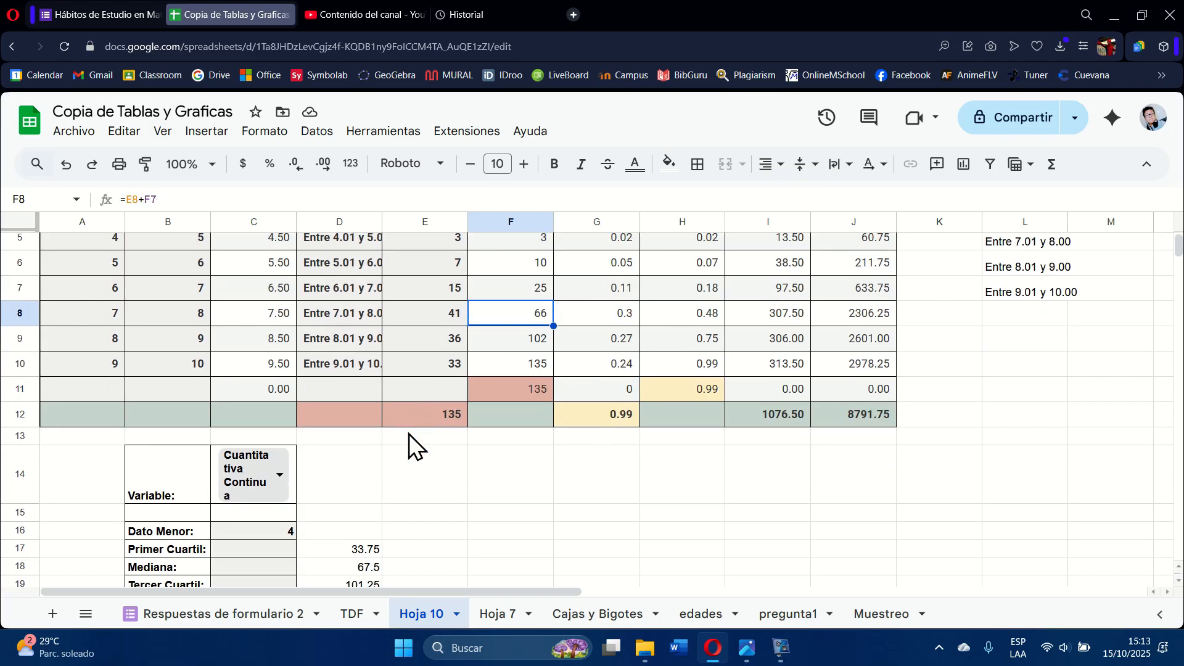
# Start the Primer Cuartil formula in C17 with the lower limit plus the frequency quotient: =A8+(((D17-F7)/E8)
pyautogui.click(290, 545)
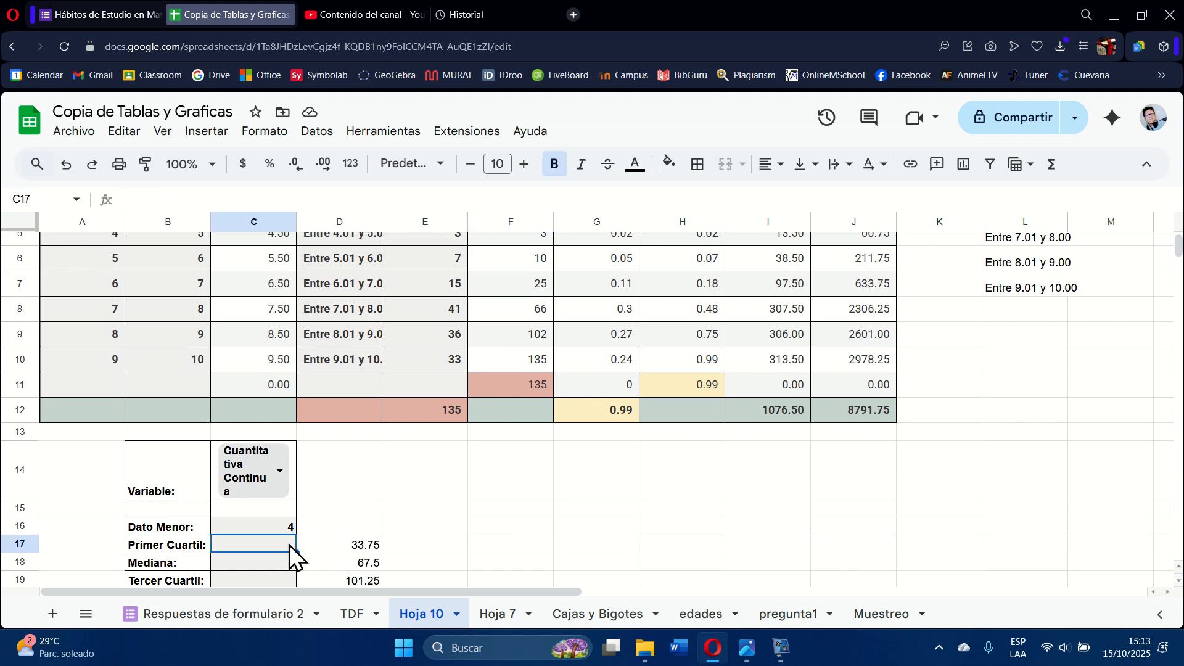
pyautogui.write('=')
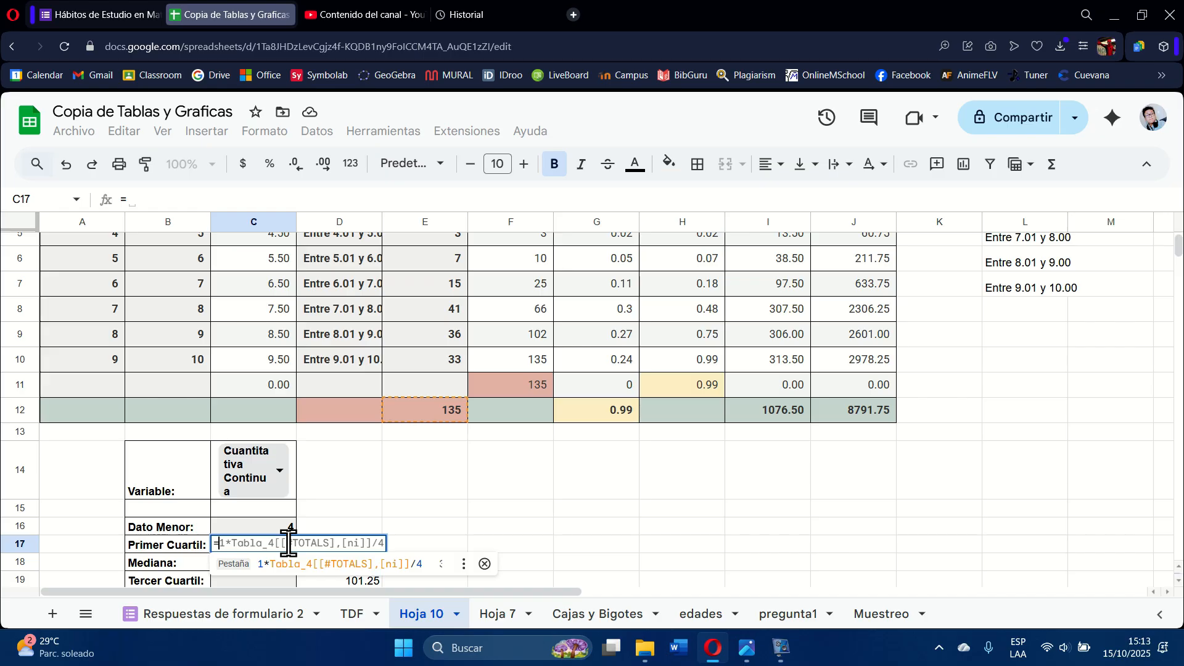
pyautogui.scroll(1, 332, 487)
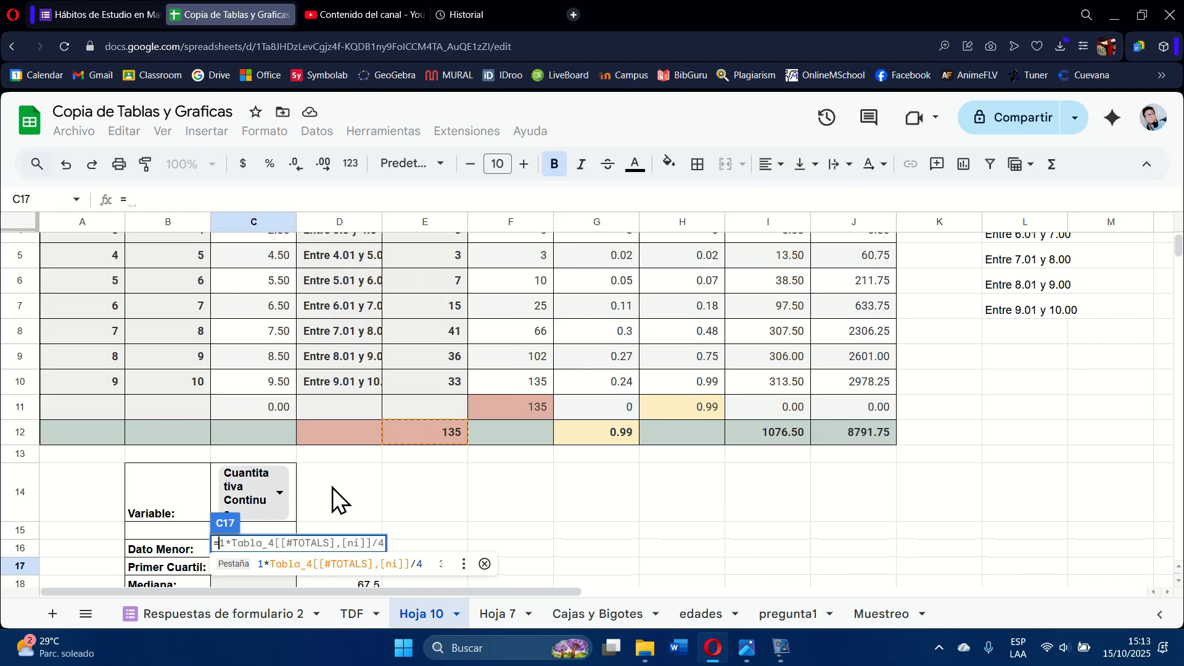
pyautogui.scroll(1, 332, 487)
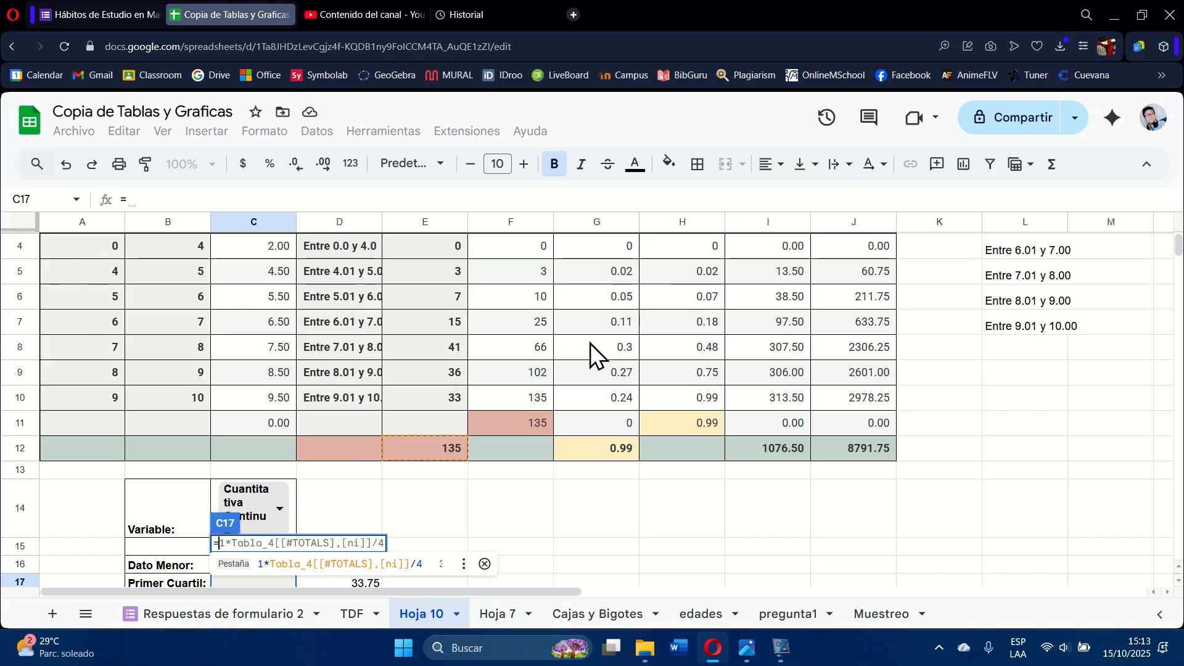
pyautogui.click(107, 357)
pyautogui.write('+')
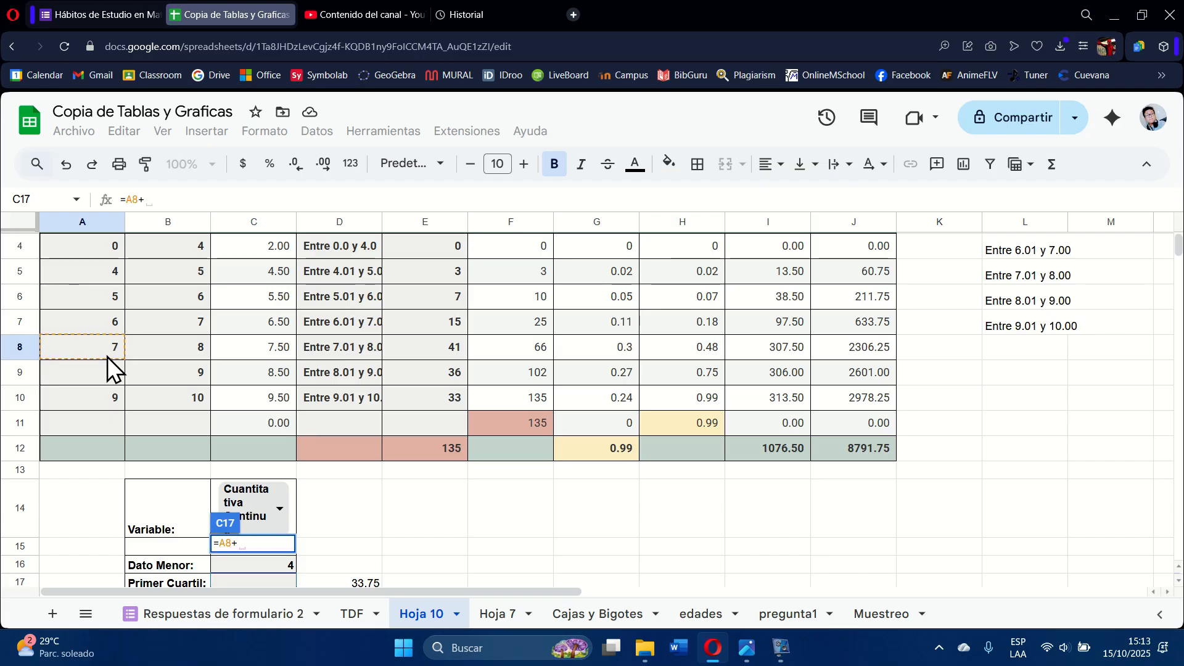
pyautogui.write('(((')
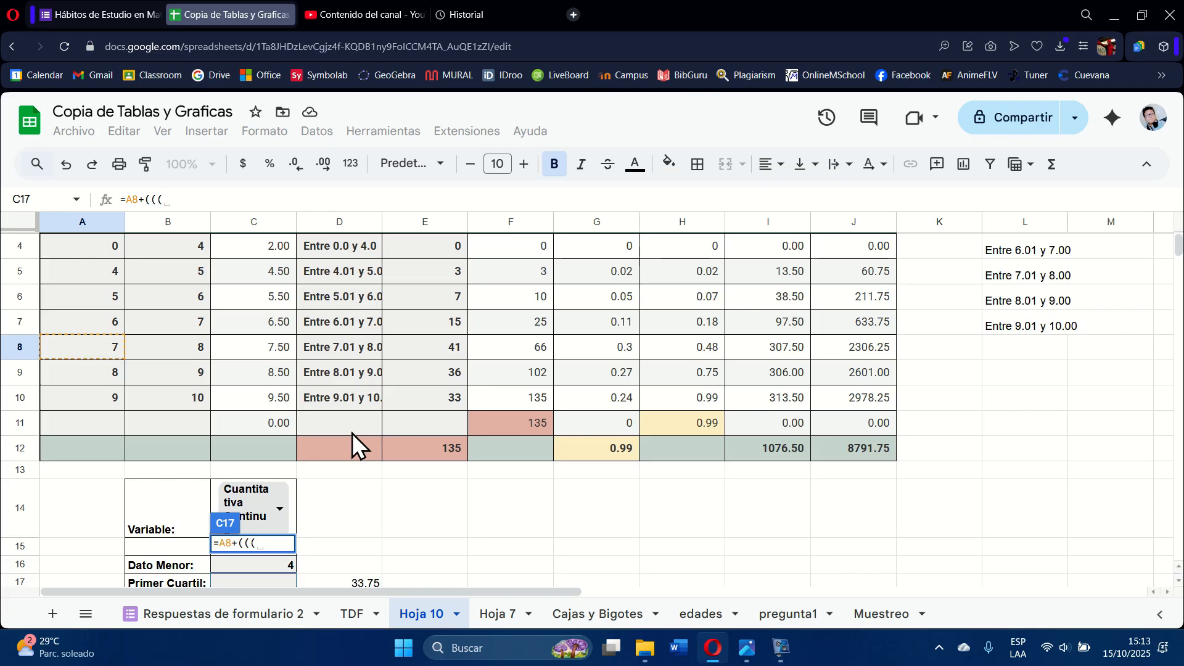
pyautogui.click(363, 581)
pyautogui.write('-')
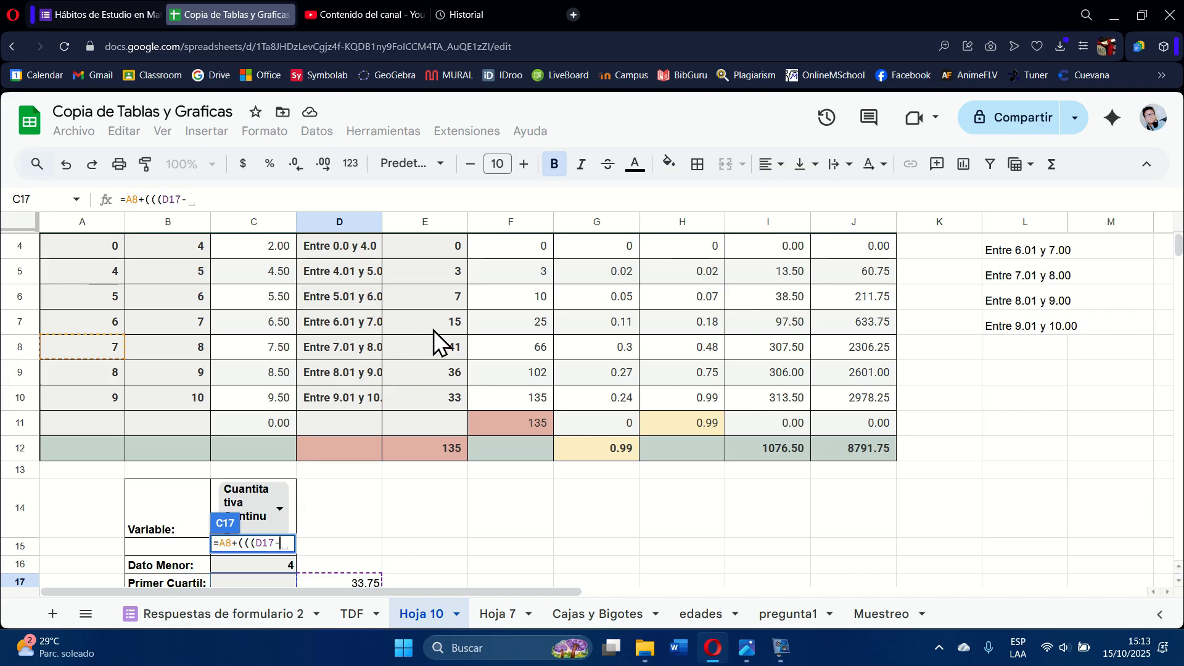
pyautogui.click(508, 327)
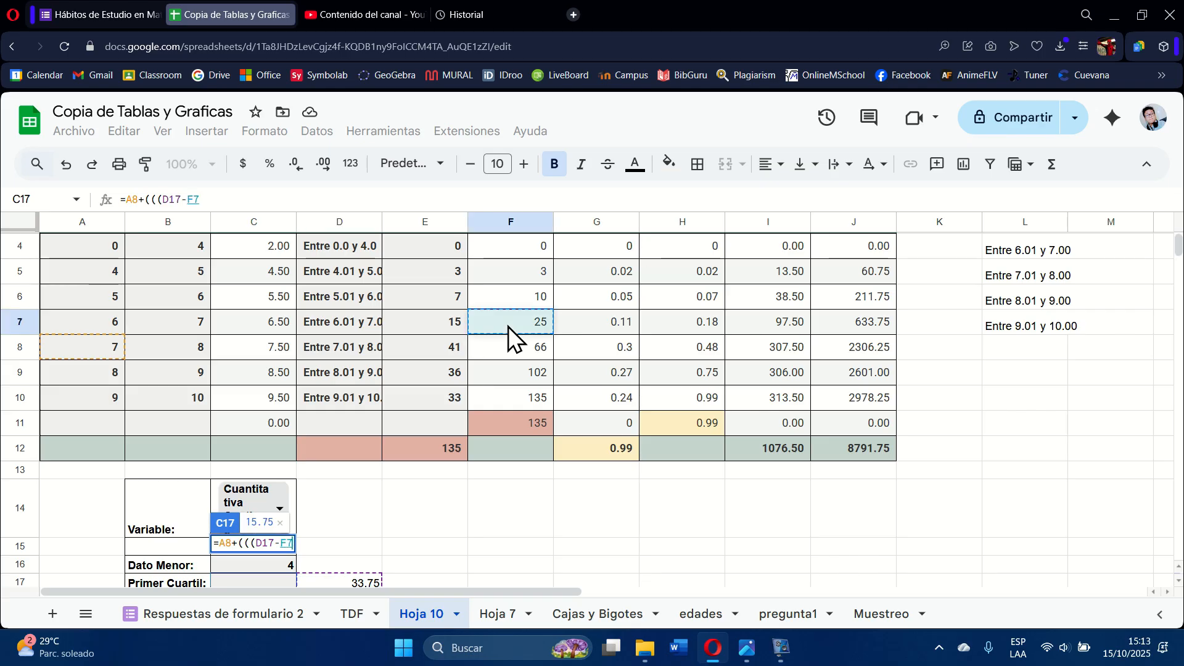
pyautogui.write(')')
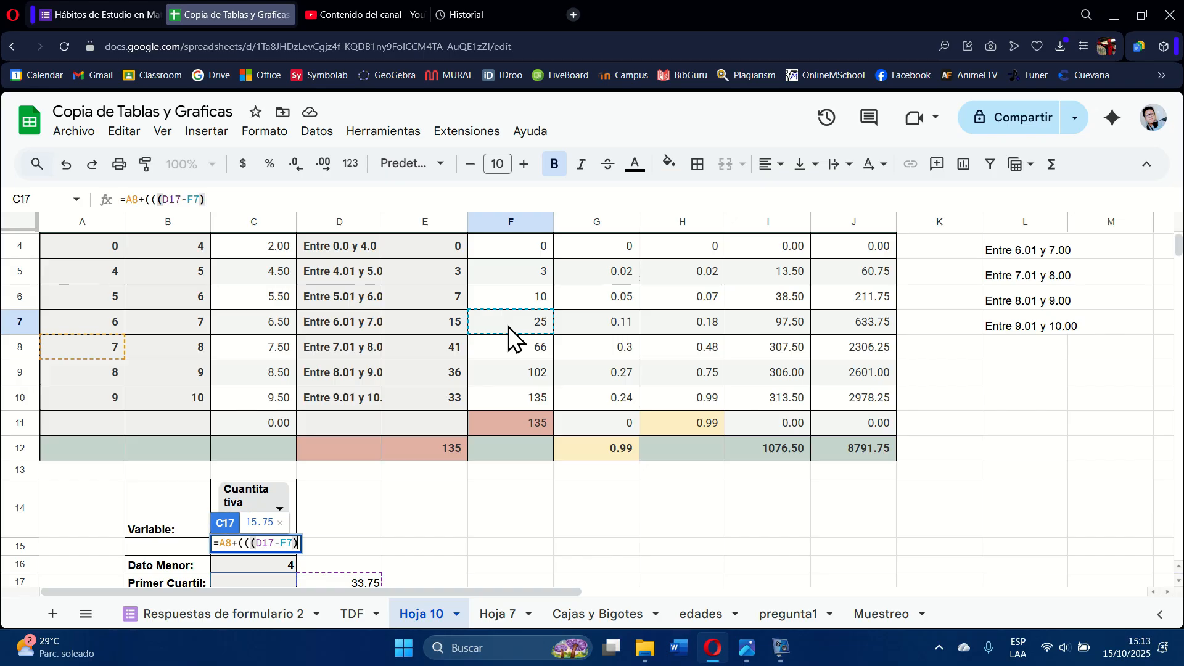
pyautogui.write('/')
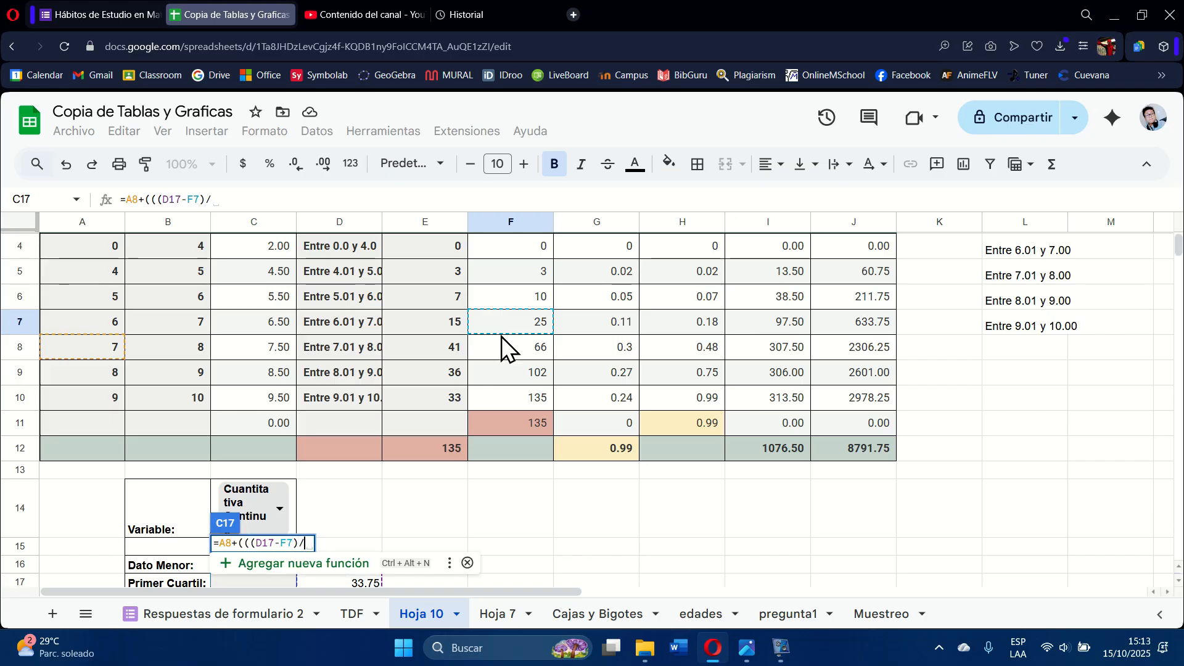
pyautogui.click(450, 353)
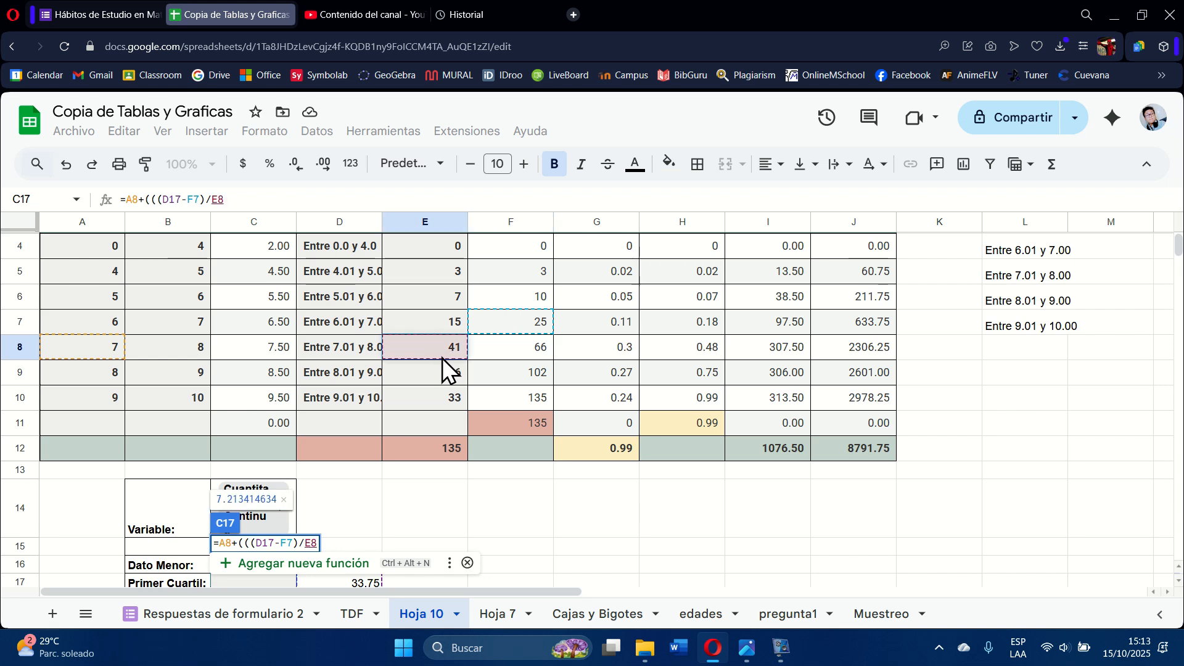
pyautogui.write(')')
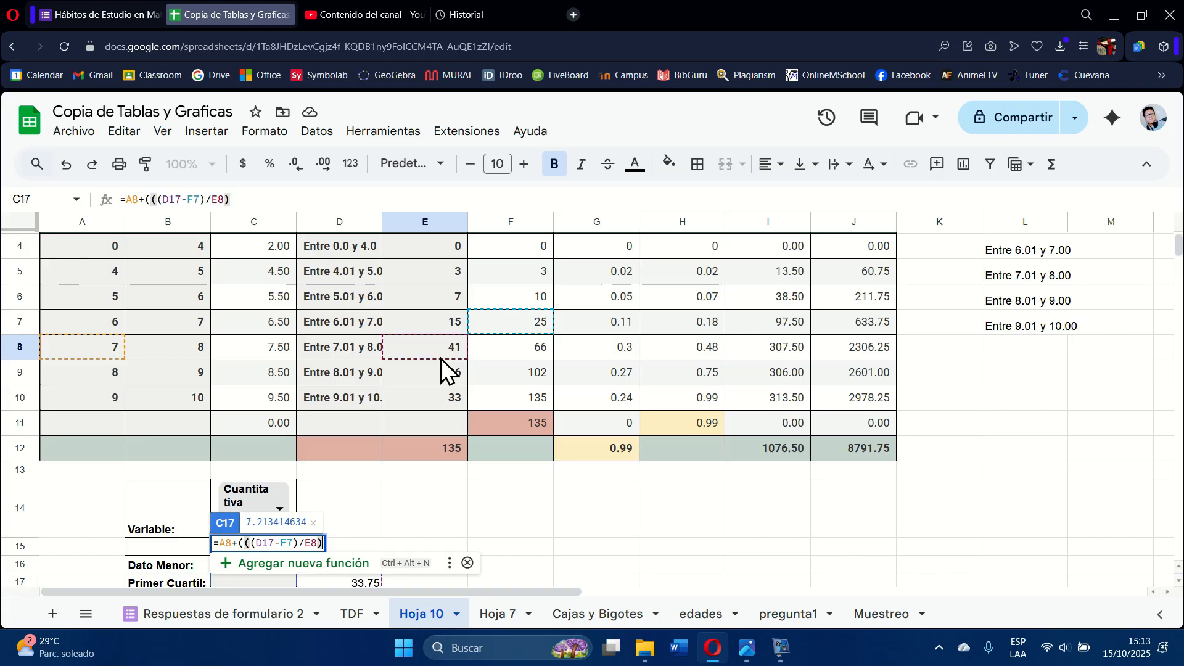
# Complete the C17 formula by multiplying the quotient by the class width, giving =A8+(((D17-F7)/E8)*(B8-A8))
pyautogui.write('*')
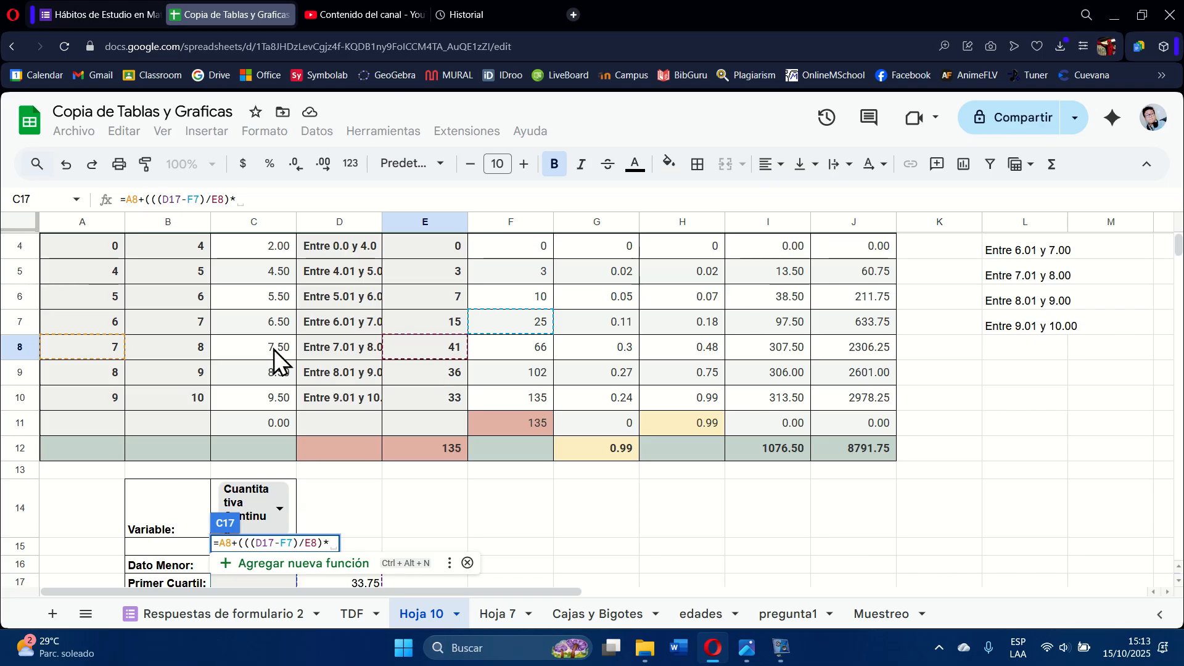
pyautogui.write('(')
pyautogui.click(183, 345)
pyautogui.write('-')
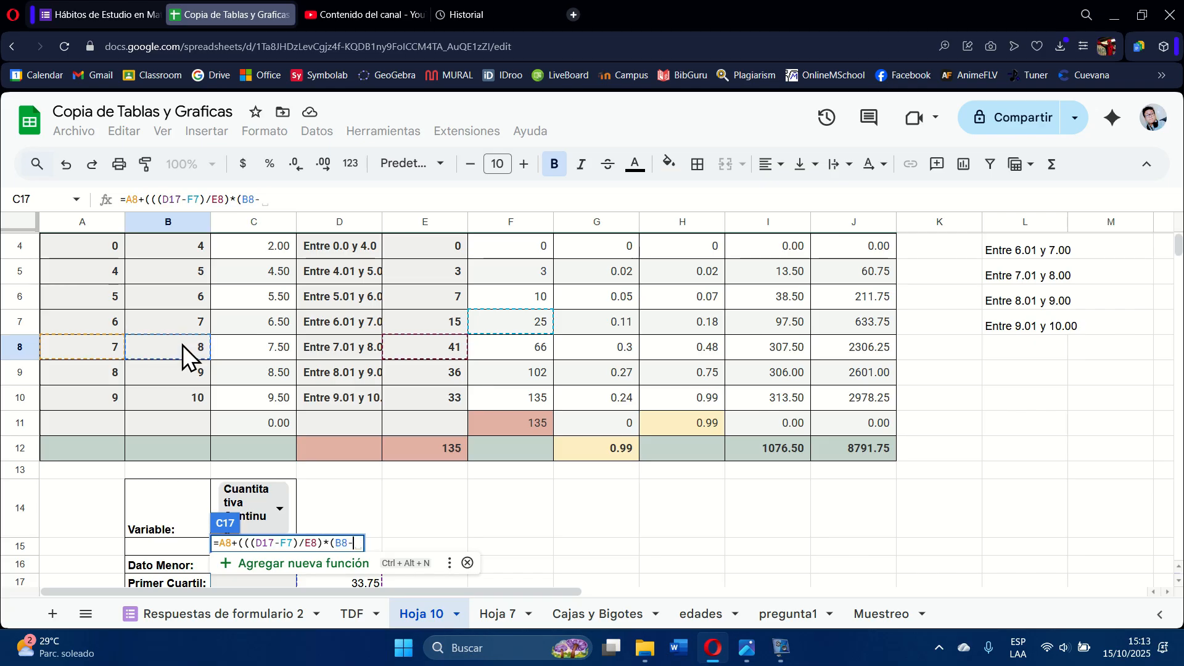
pyautogui.click(111, 344)
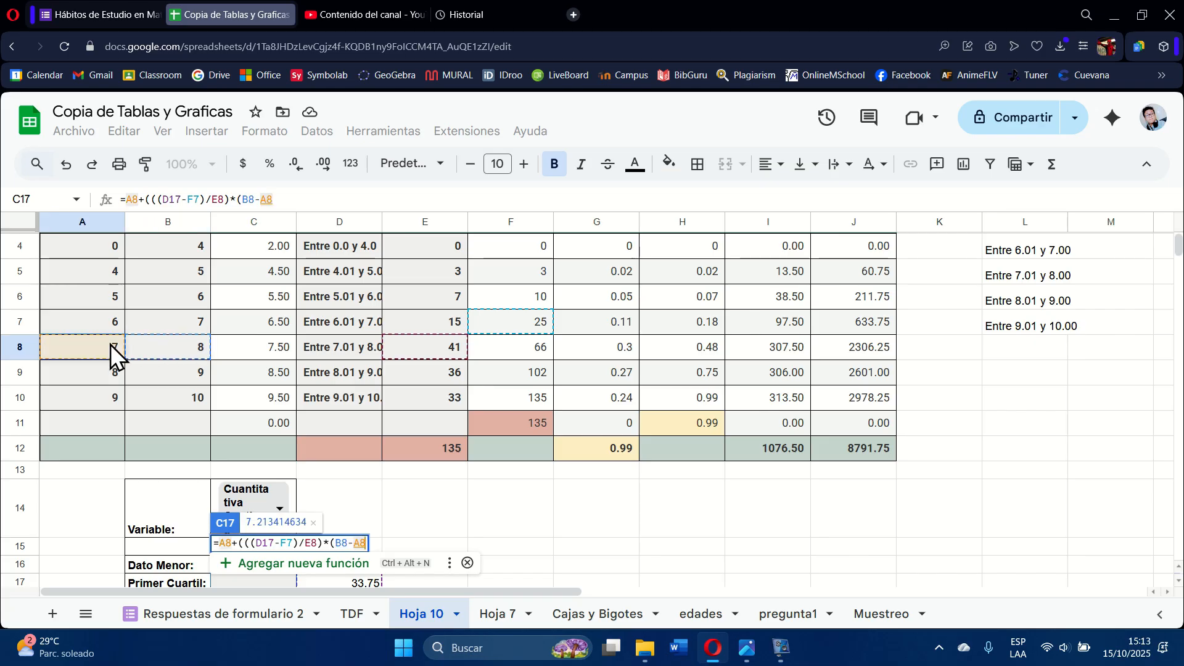
pyautogui.write(')')
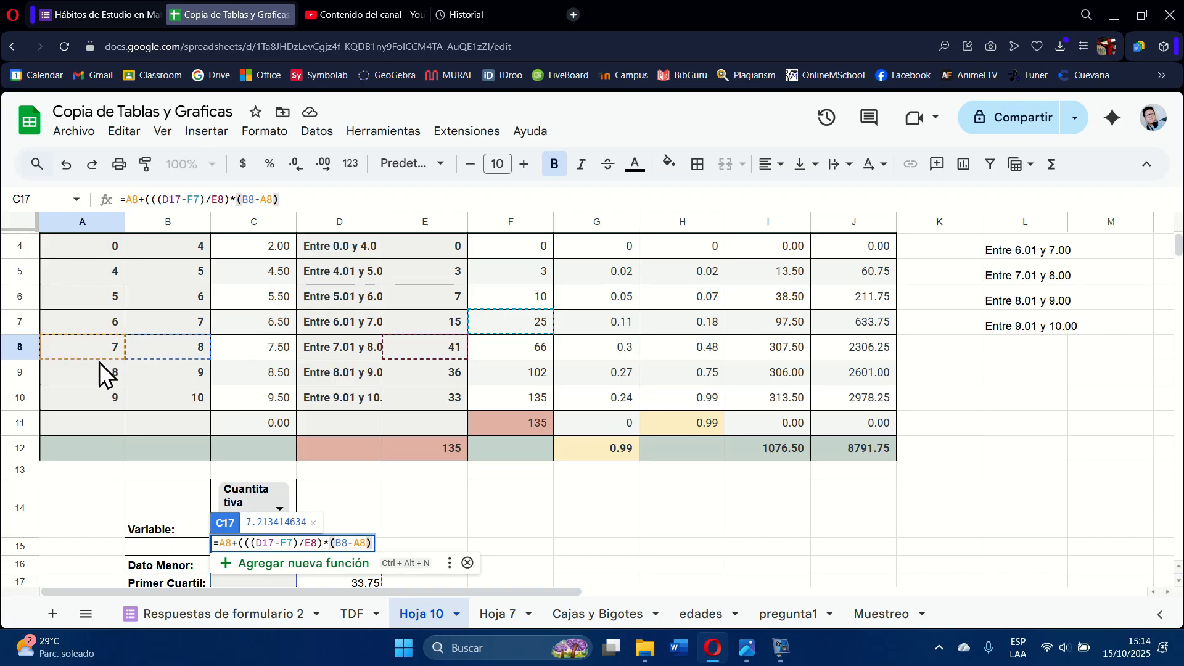
pyautogui.write(')')
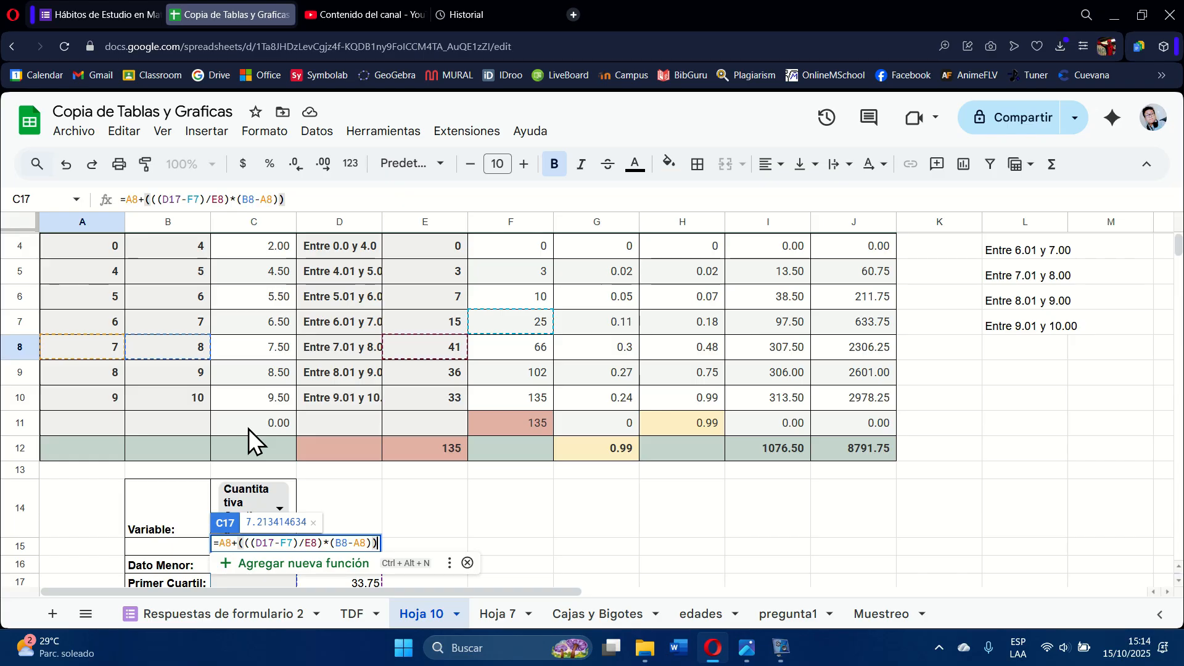
pyautogui.press('Return')
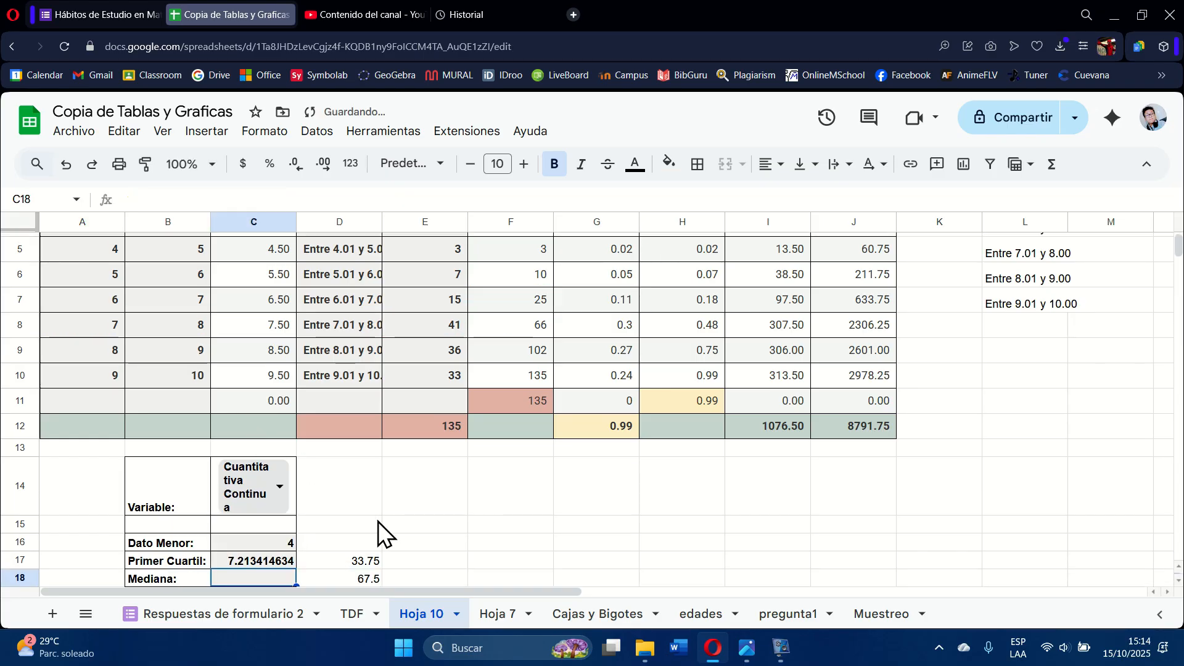
pyautogui.click(289, 563)
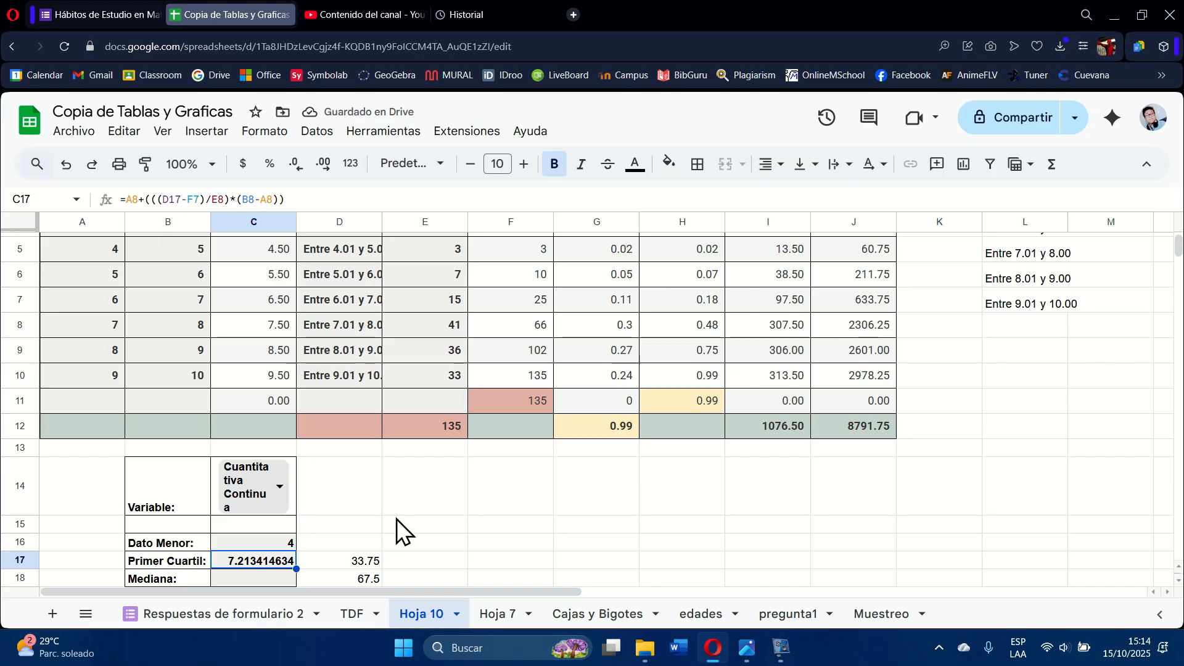
# Compare the median's position in D18 with the cumulative frequencies in F8 and F9 to locate its class
pyautogui.scroll(-1, 398, 520)
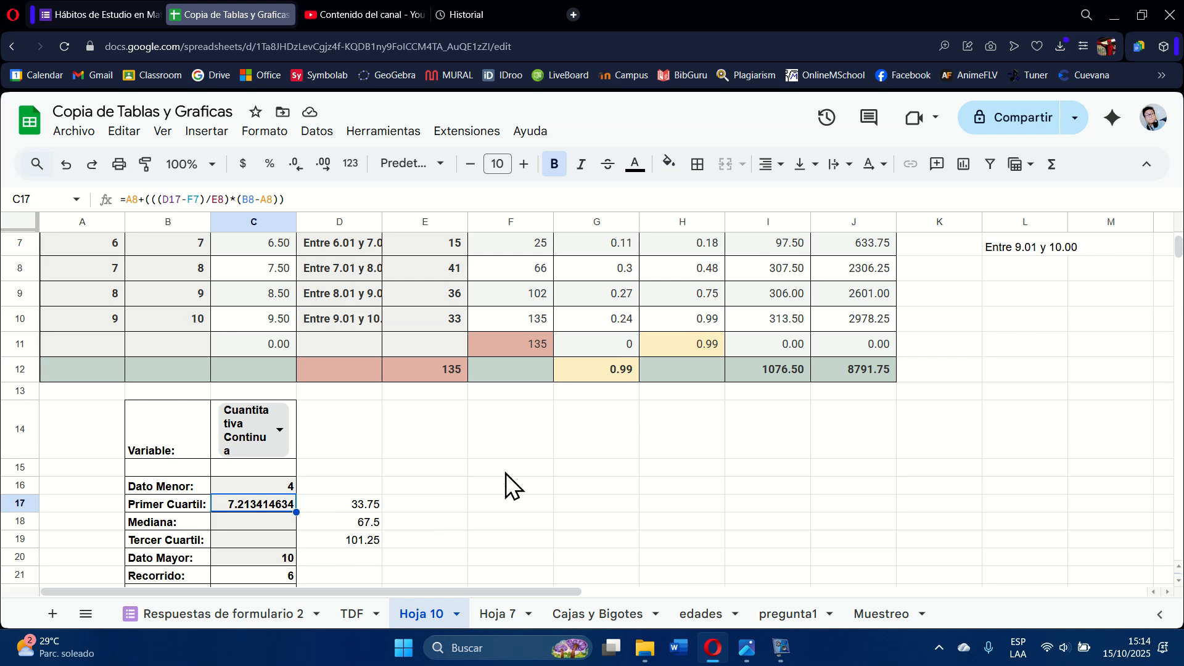
pyautogui.click(354, 524)
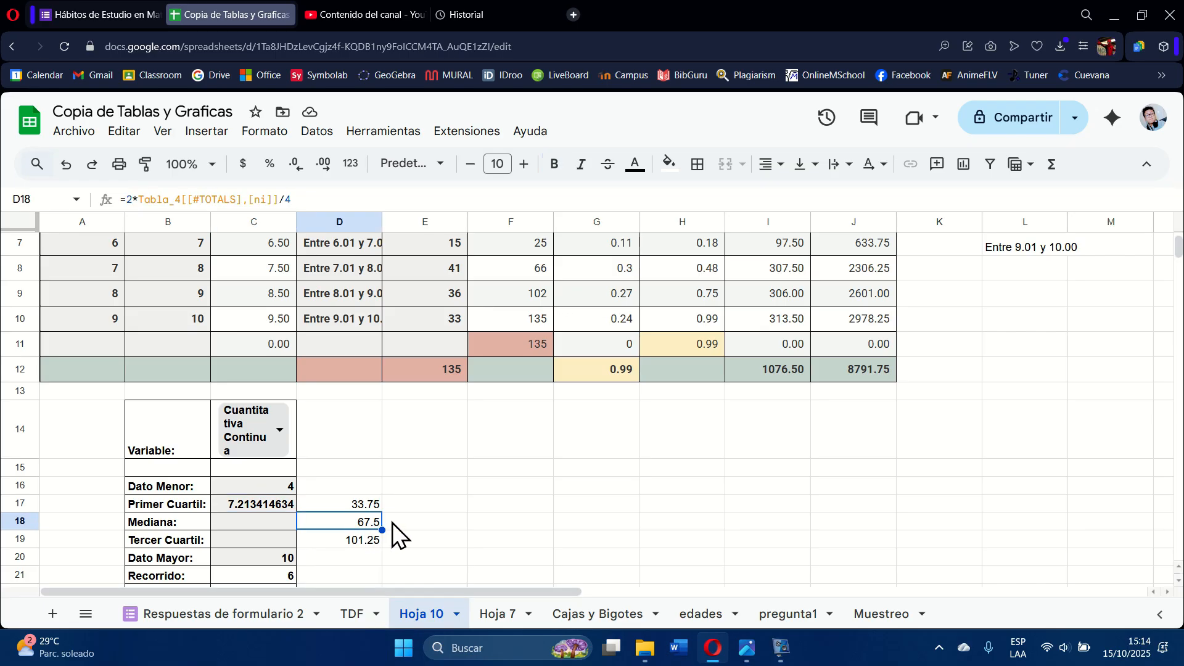
pyautogui.click(547, 274)
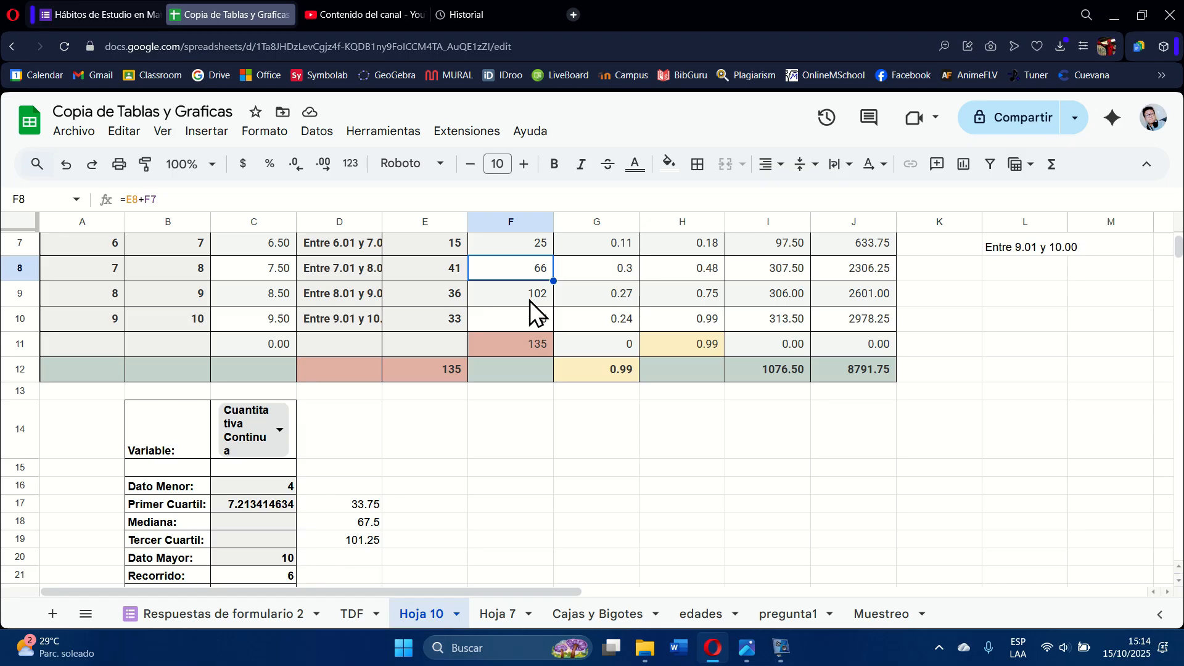
pyautogui.click(529, 297)
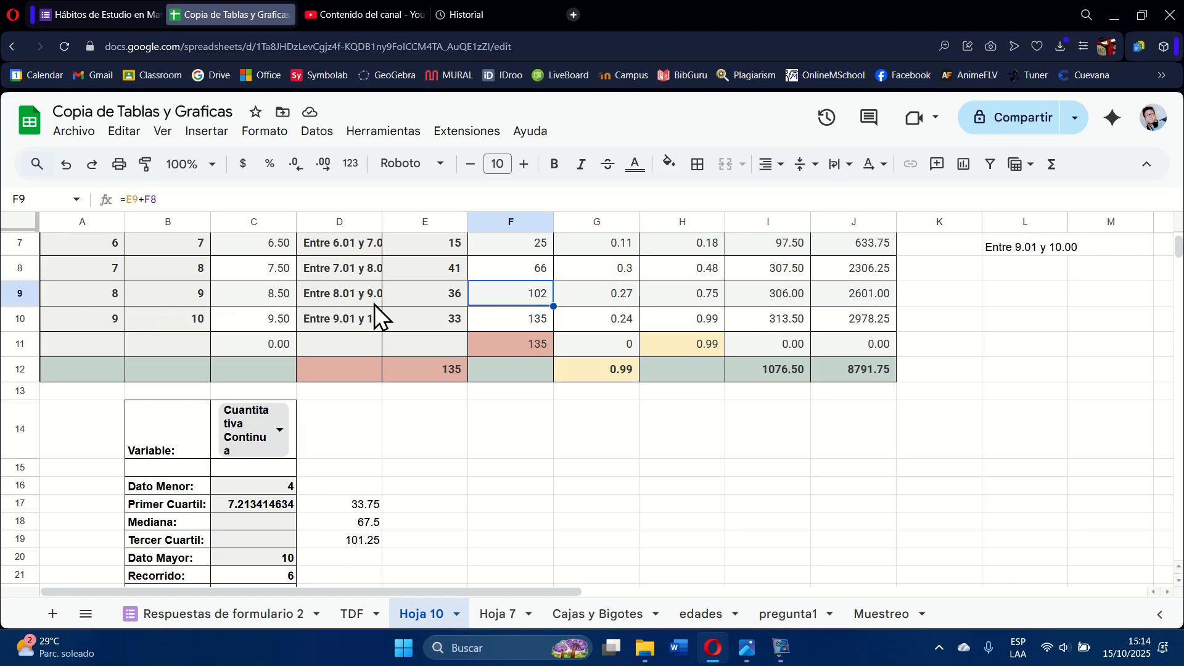
pyautogui.click(283, 512)
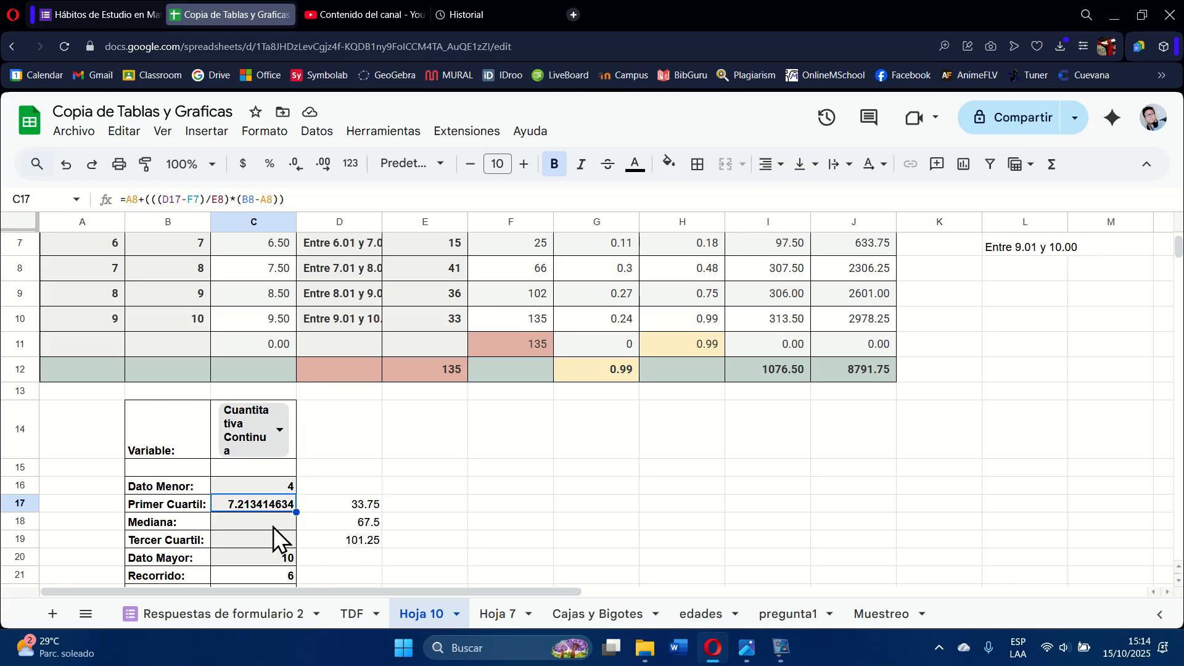
# Start the Mediana formula in C18 with the lower limit plus the frequency quotient: =A9+(((D18-F8)/E9)
pyautogui.click(273, 526)
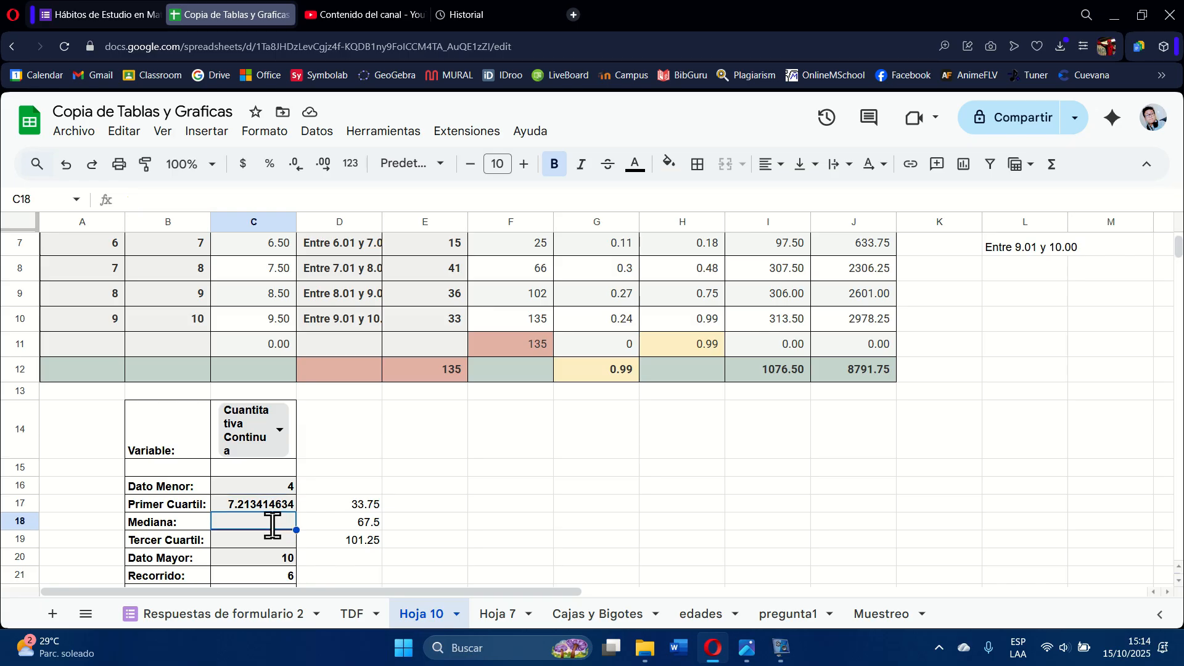
pyautogui.write('=')
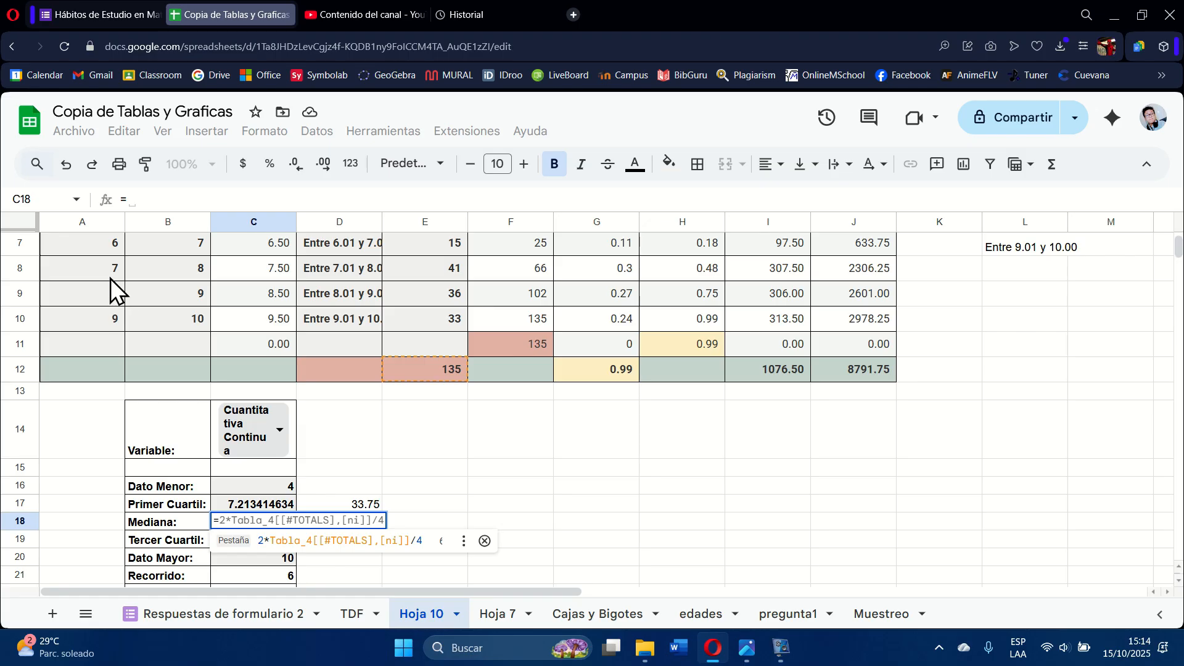
pyautogui.click(110, 300)
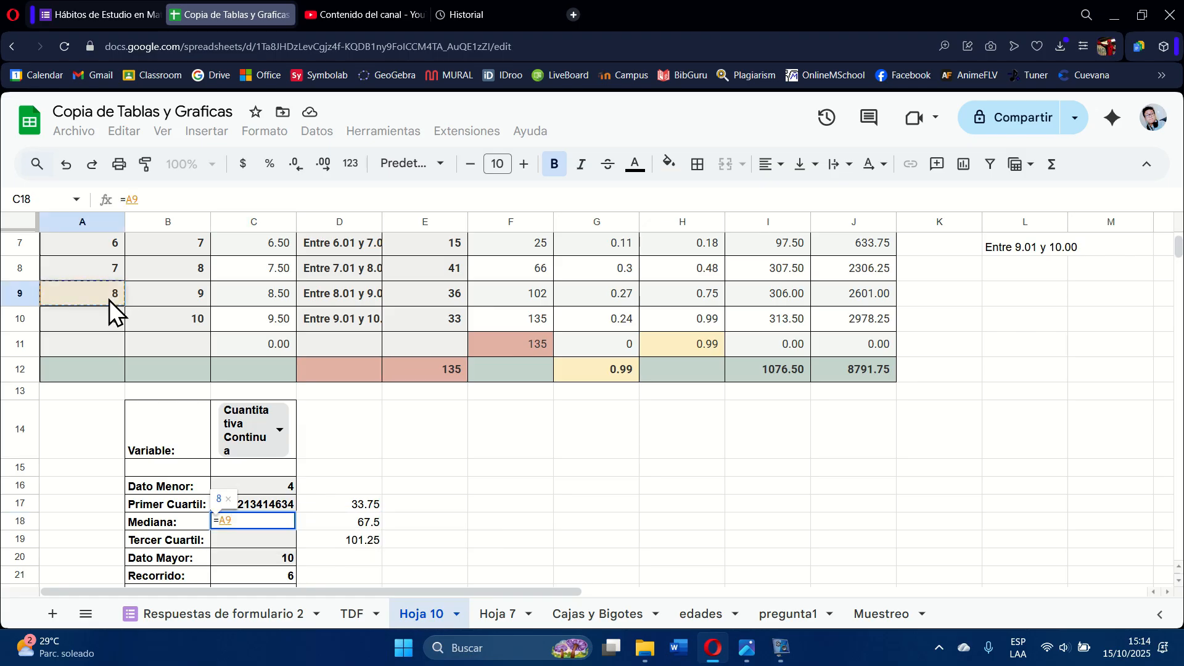
pyautogui.write('+')
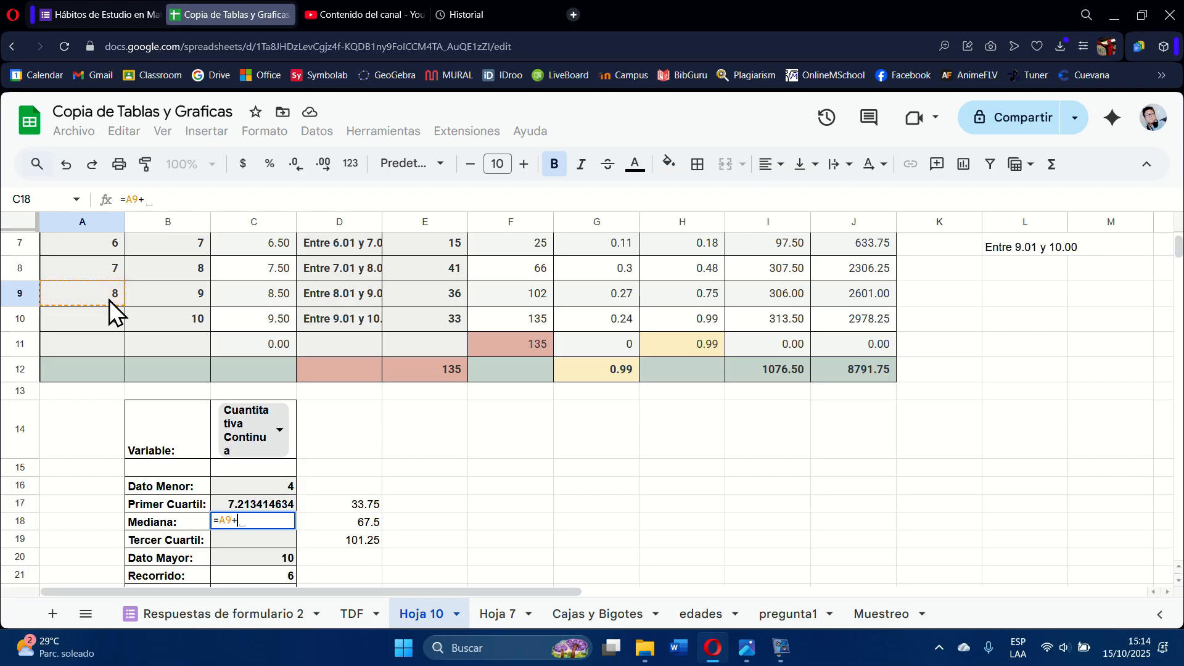
pyautogui.write('(((')
pyautogui.click(372, 520)
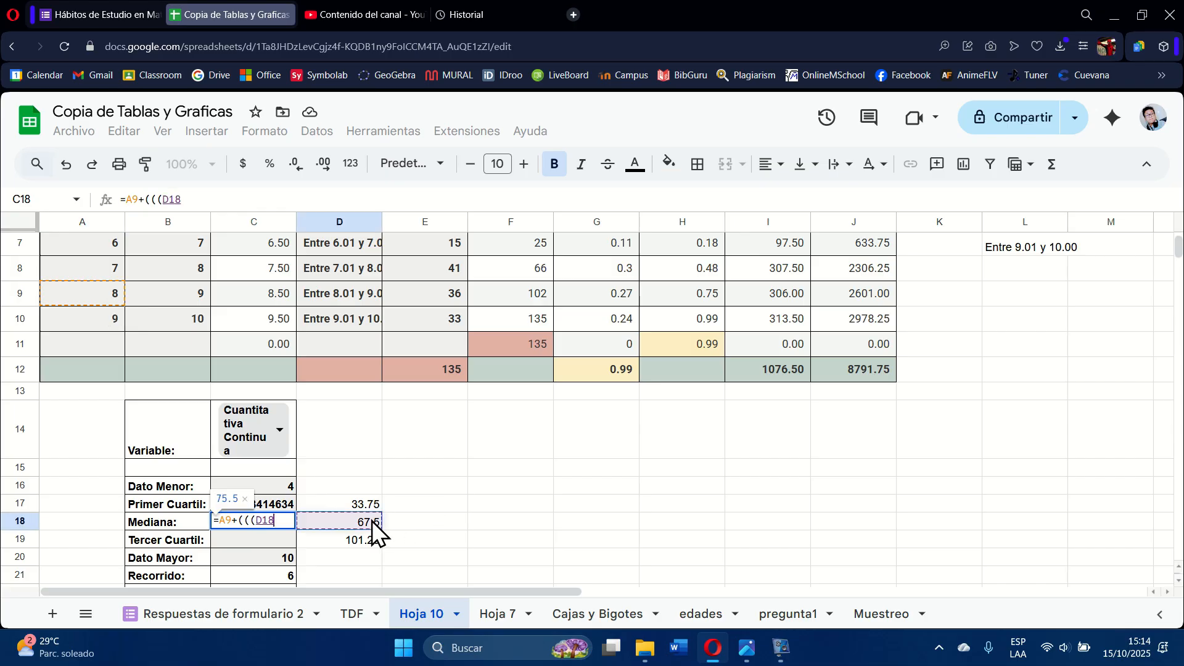
pyautogui.write('-')
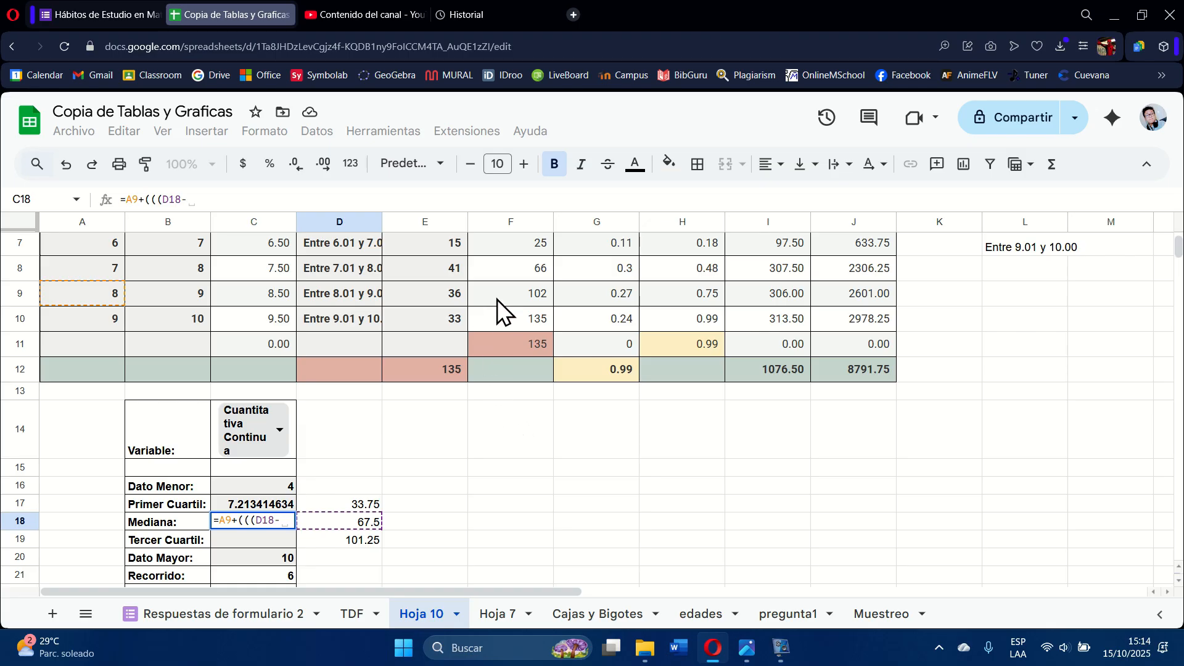
pyautogui.click(539, 274)
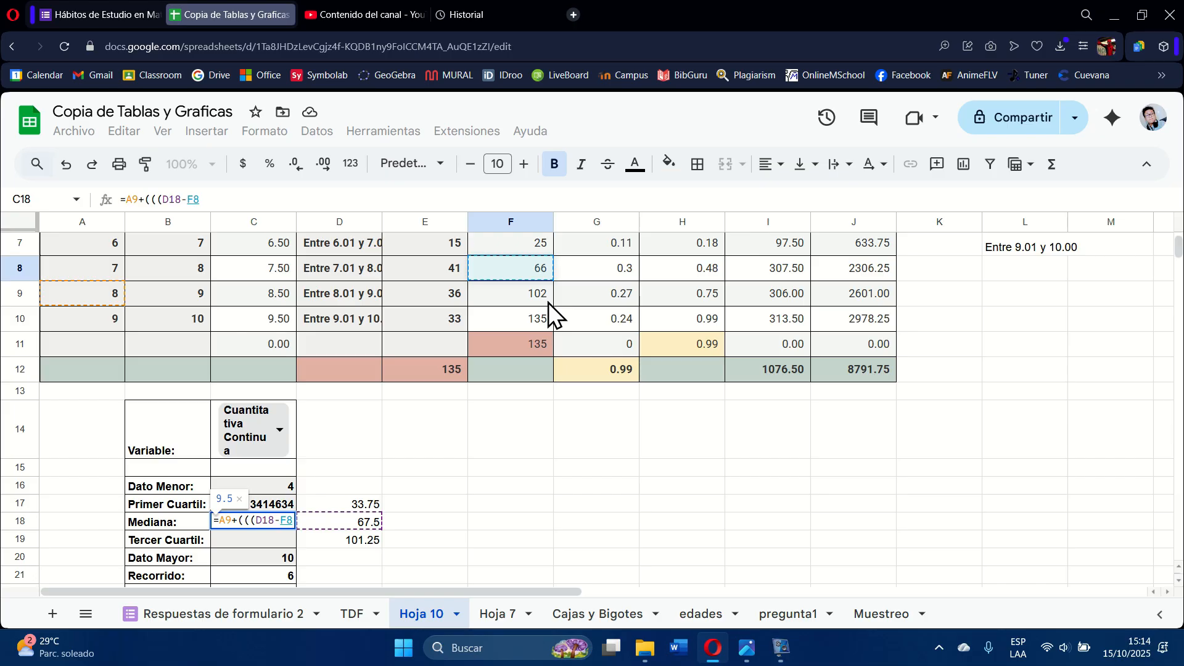
pyautogui.write(')/')
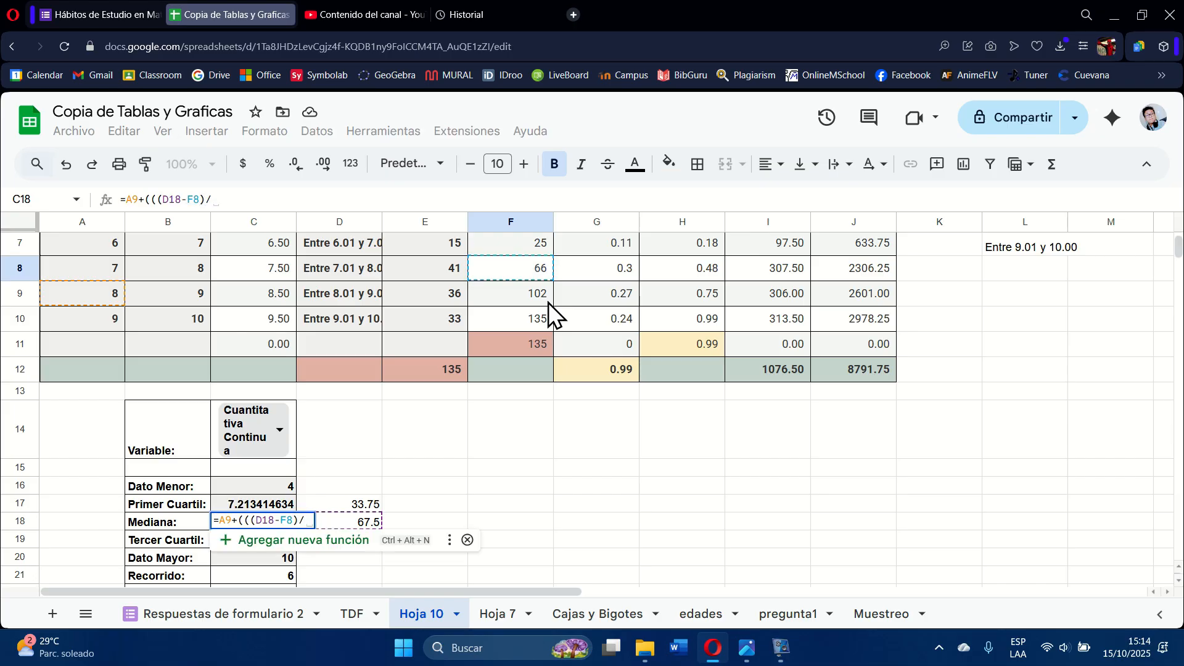
pyautogui.click(455, 302)
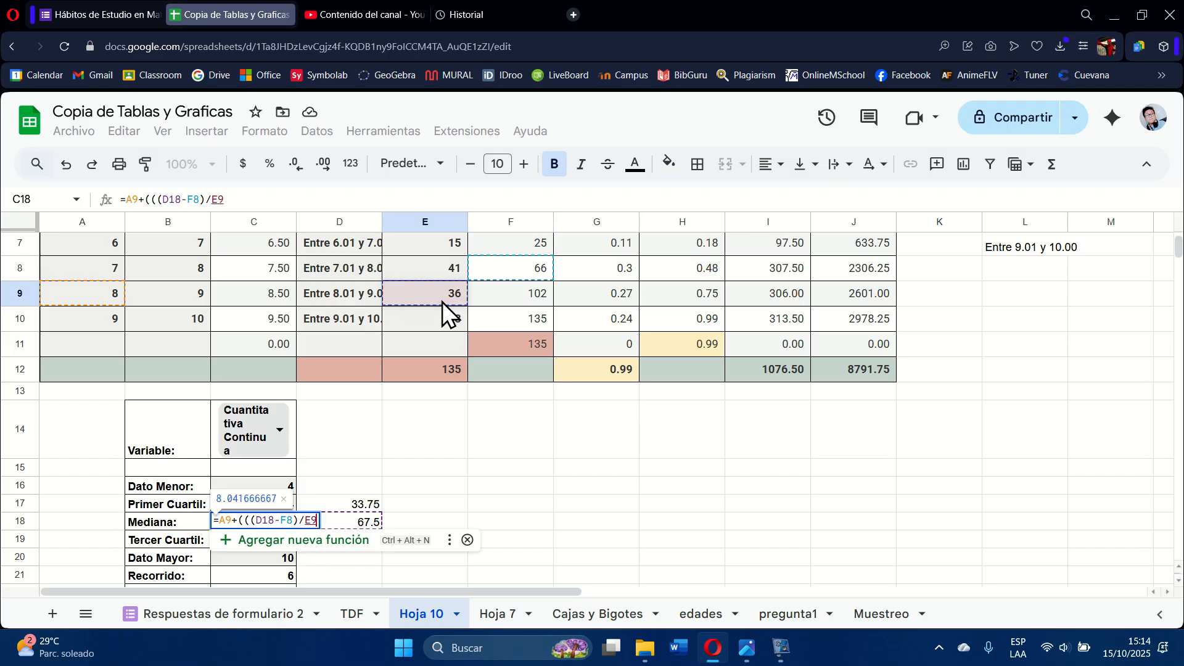
pyautogui.write(')')
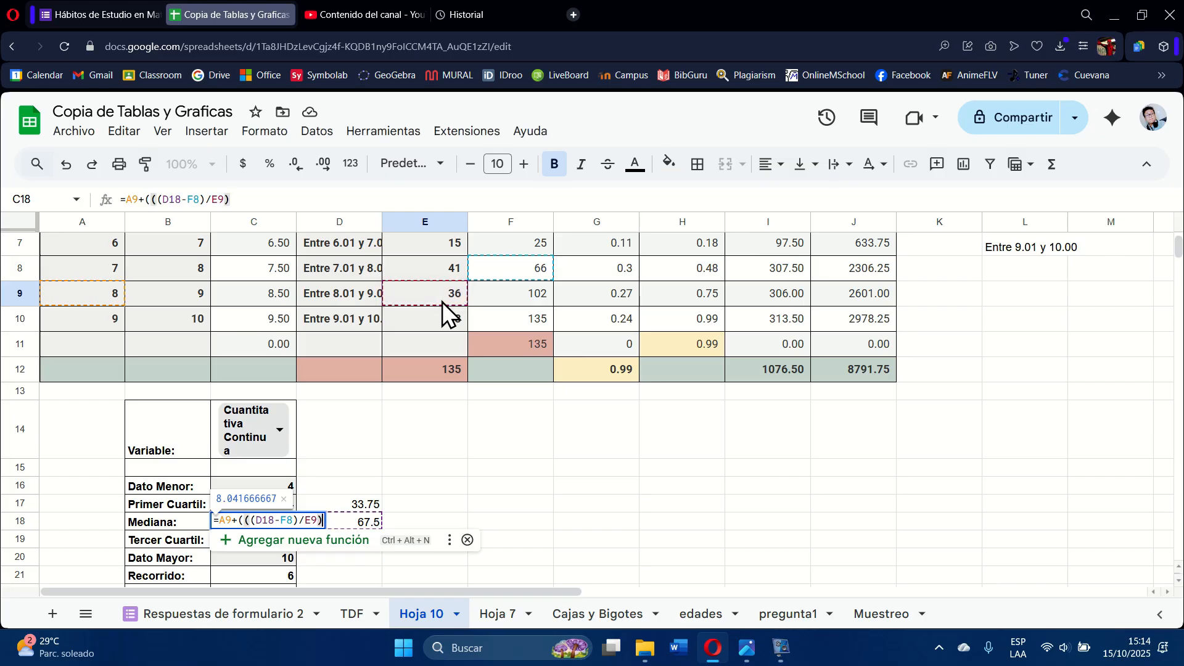
# Complete the C18 formula by multiplying the quotient by the class width, giving =A9+(((D18-F8)/E9)*(B9-A9))
pyautogui.write('*')
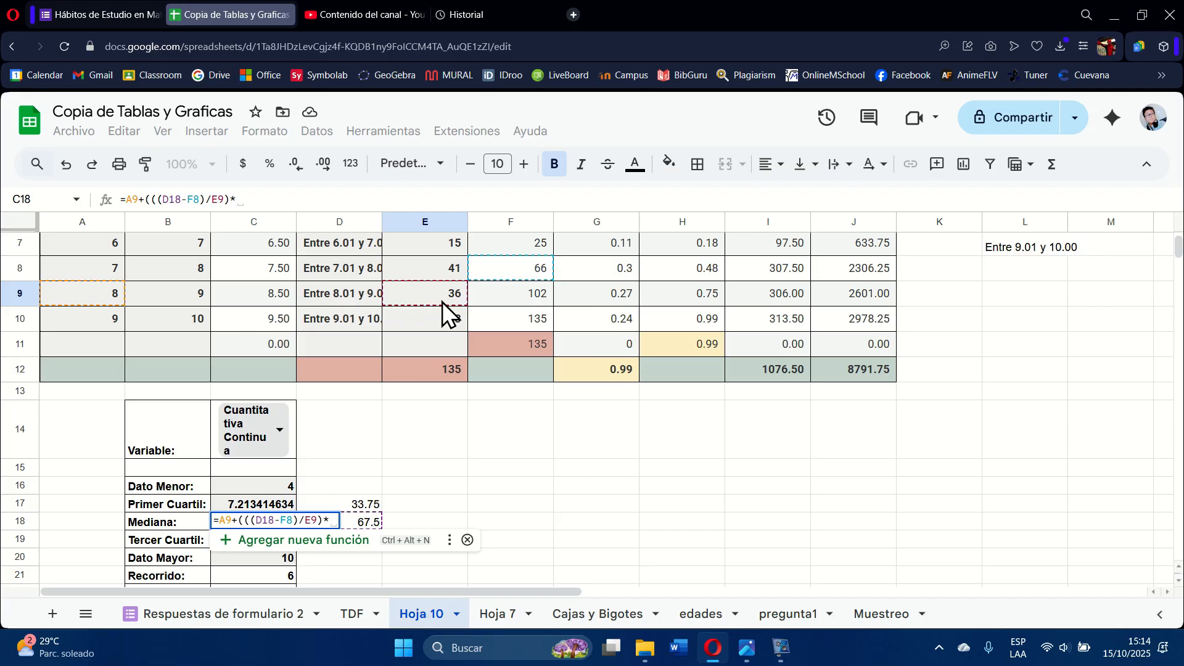
pyautogui.write('(')
pyautogui.click(187, 287)
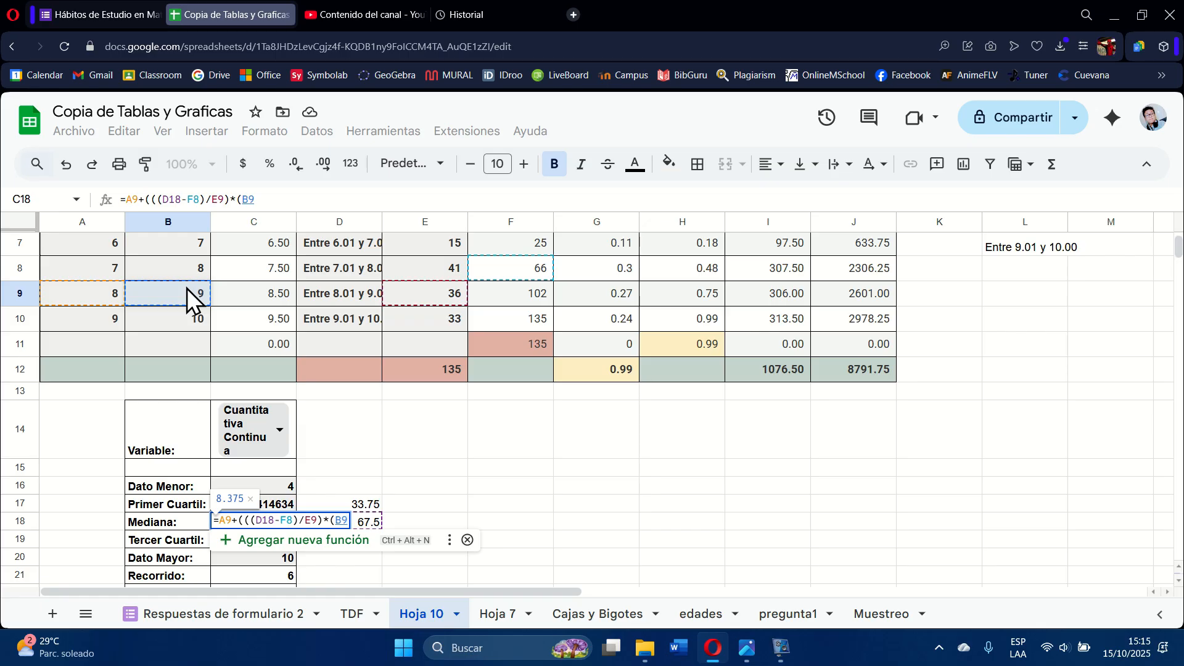
pyautogui.write('-')
pyautogui.click(107, 286)
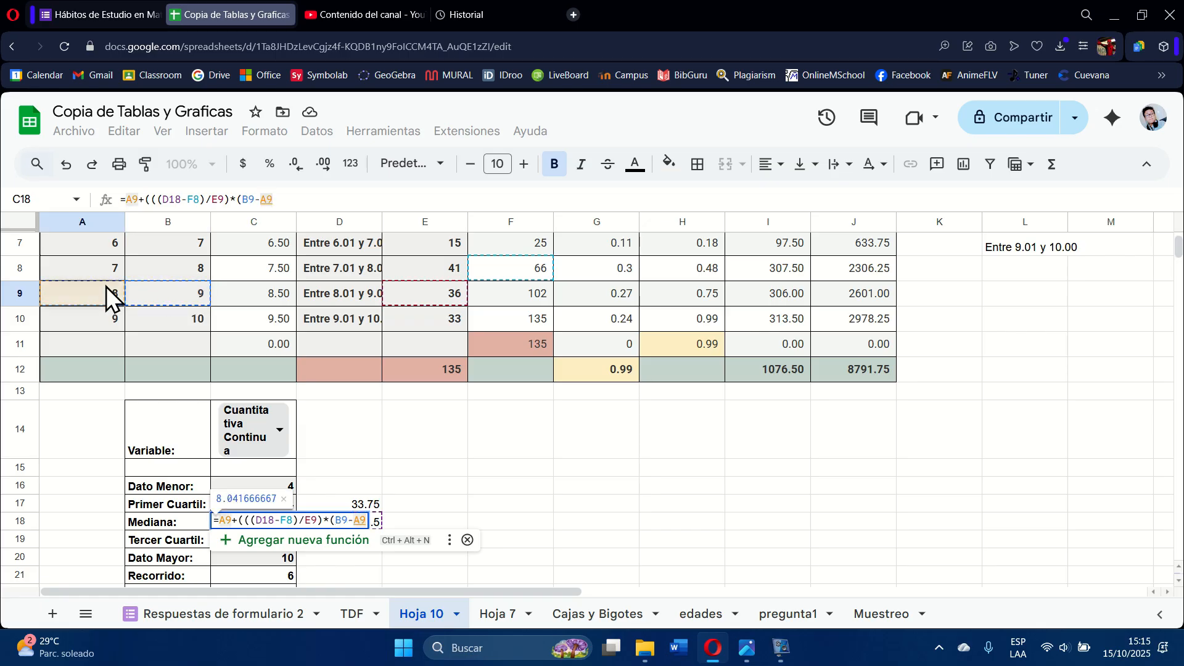
pyautogui.write(')')
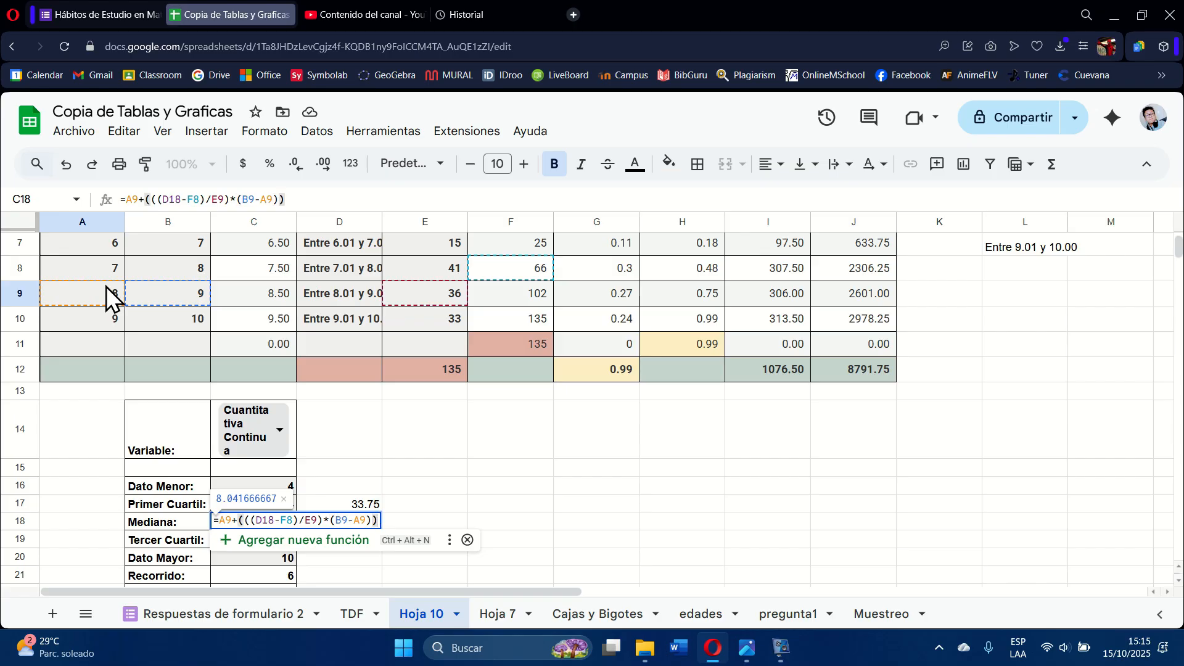
pyautogui.press('Return')
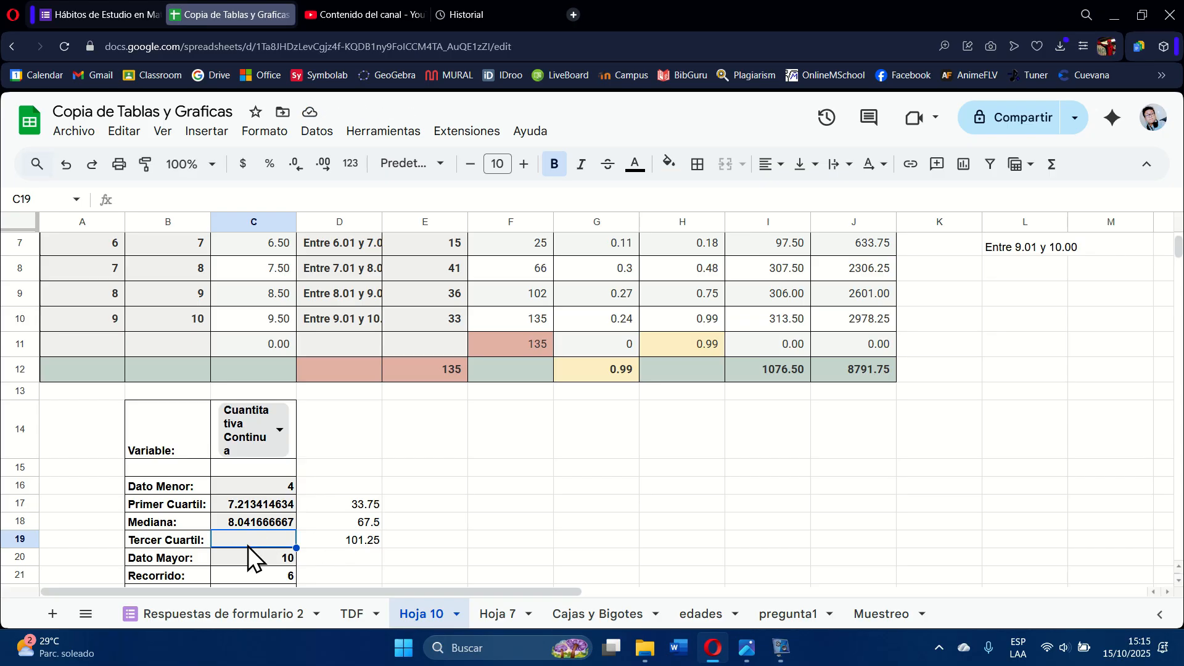
# Start the Tercer Cuartil formula in C19 with the lower limit plus the frequency quotient: =A9+(((D19-F8)/E9)
pyautogui.write('=')
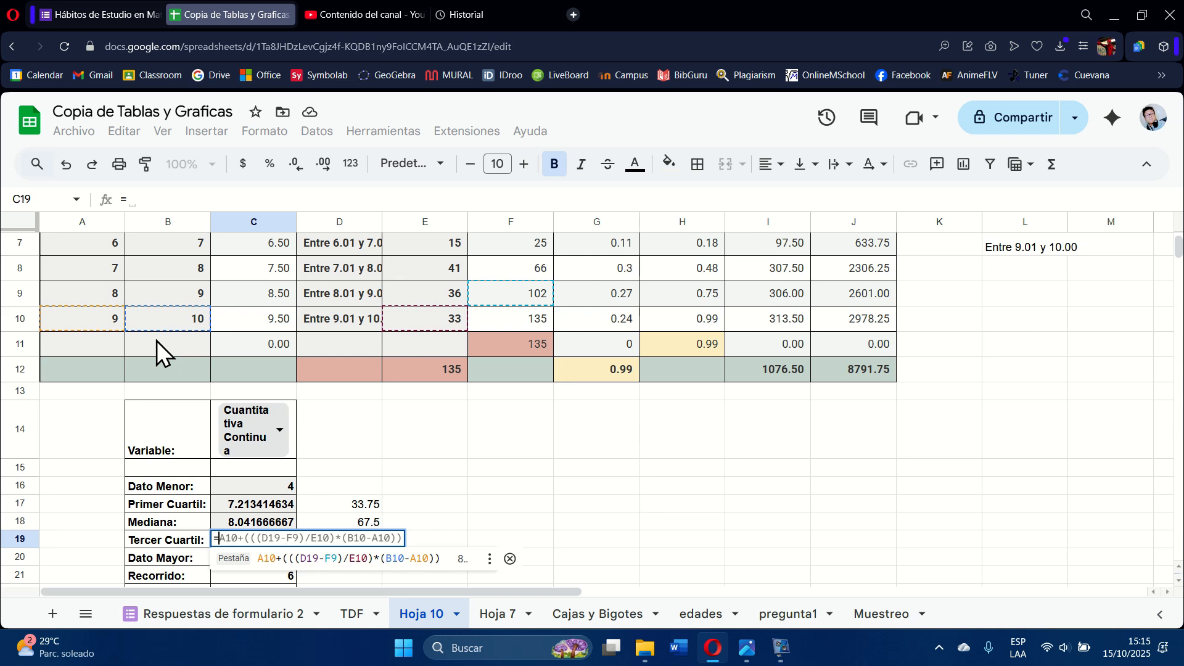
pyautogui.click(561, 520)
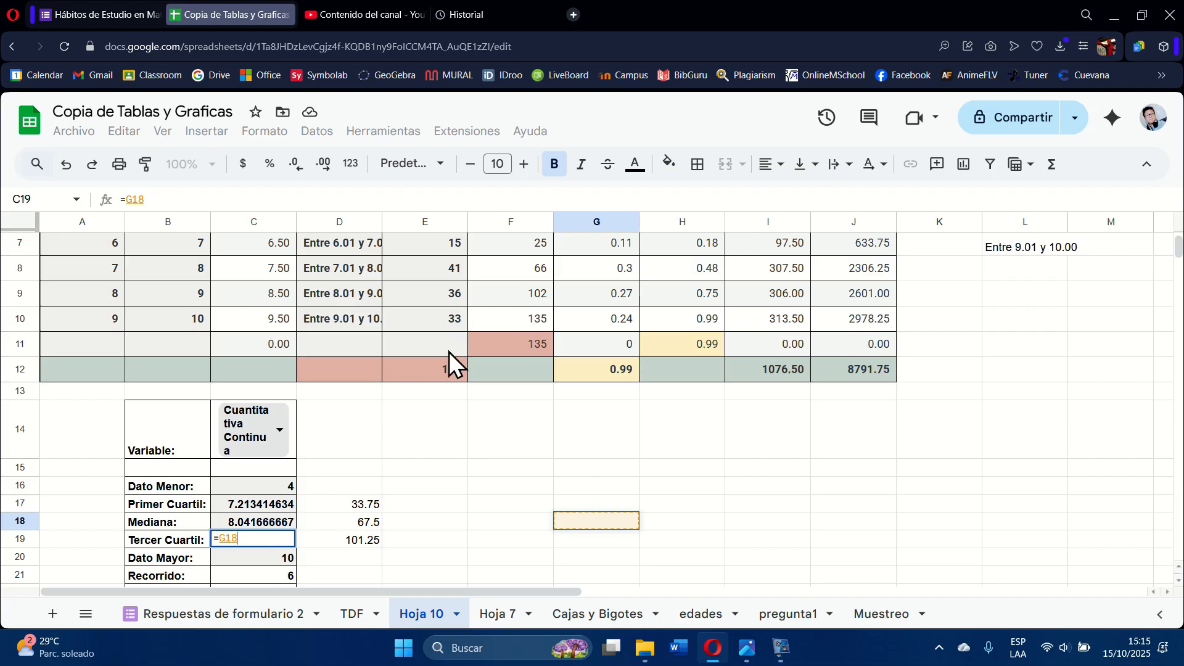
pyautogui.click(113, 297)
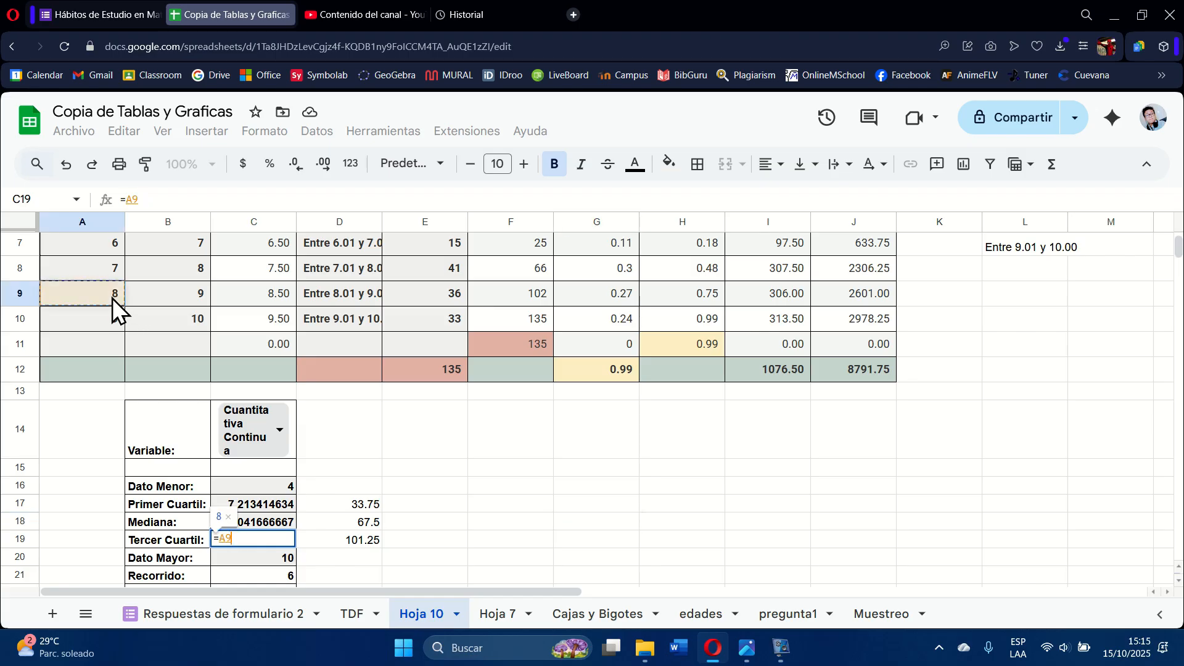
pyautogui.write('+(((')
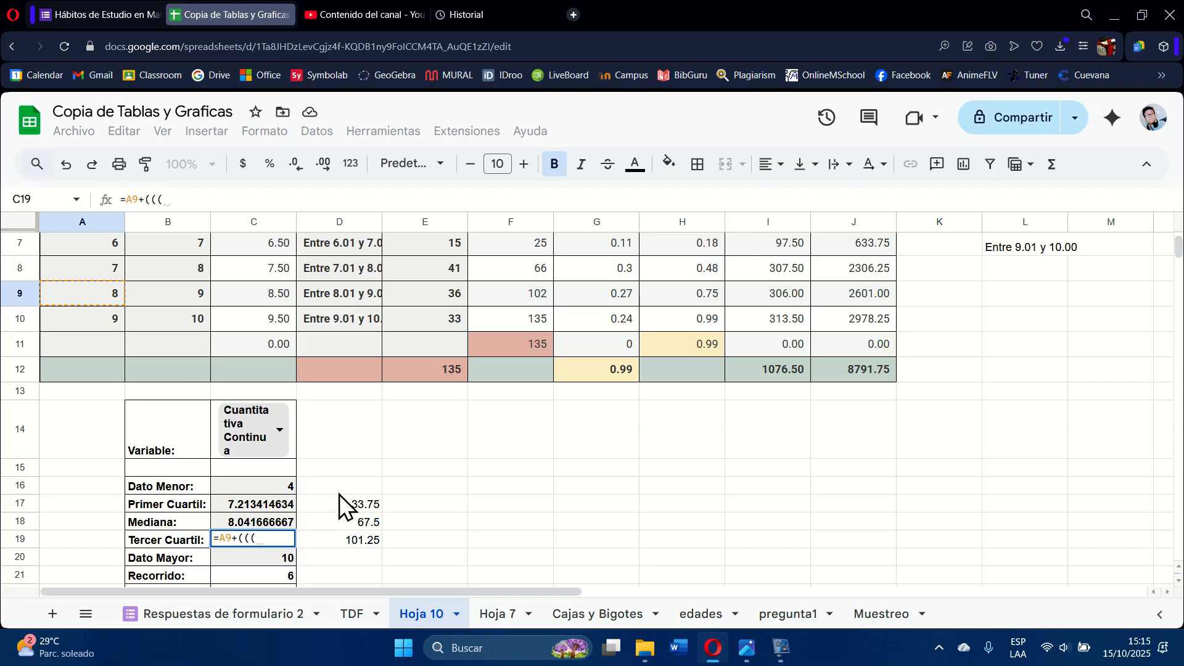
pyautogui.click(350, 538)
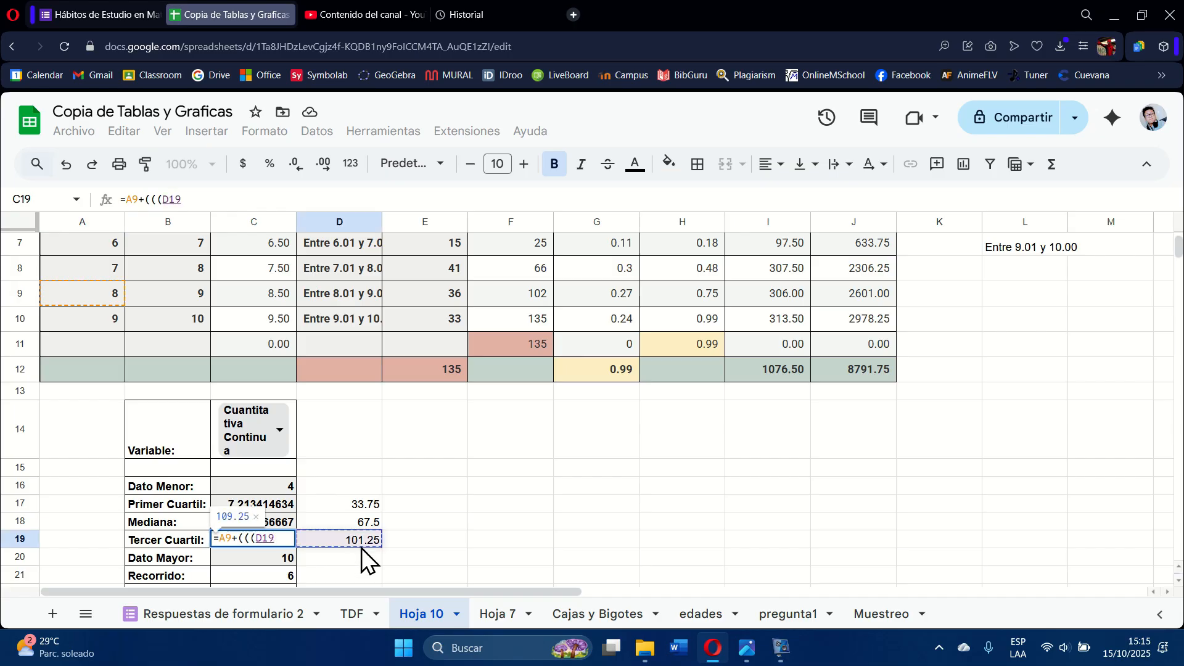
pyautogui.write('-')
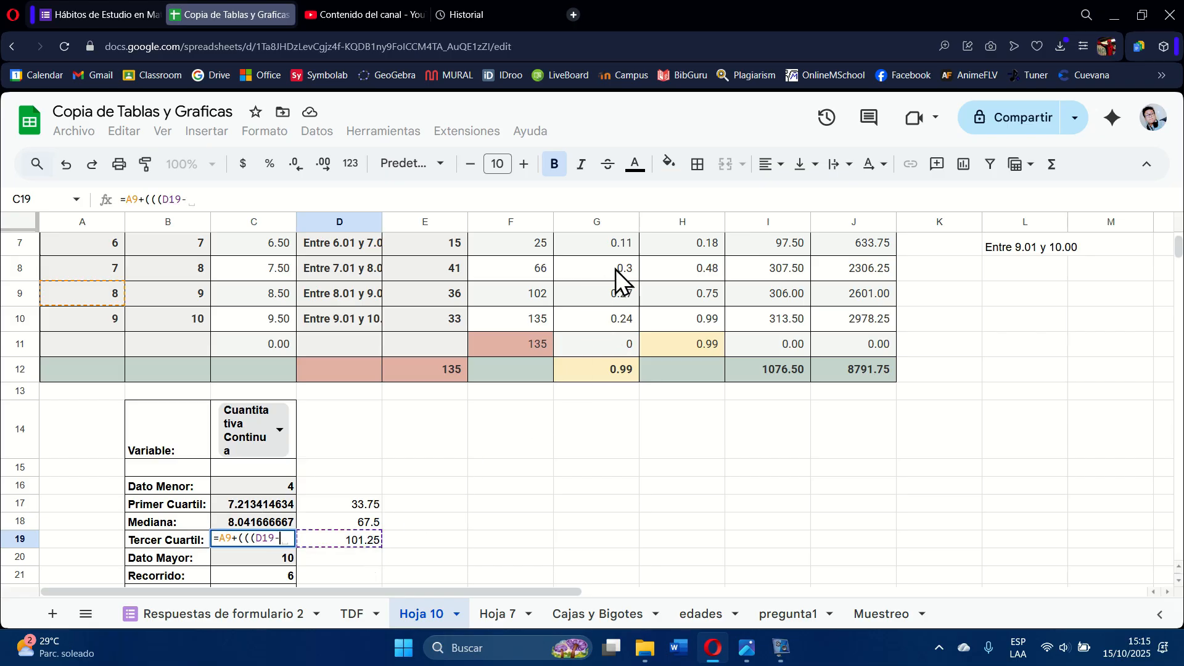
pyautogui.click(546, 273)
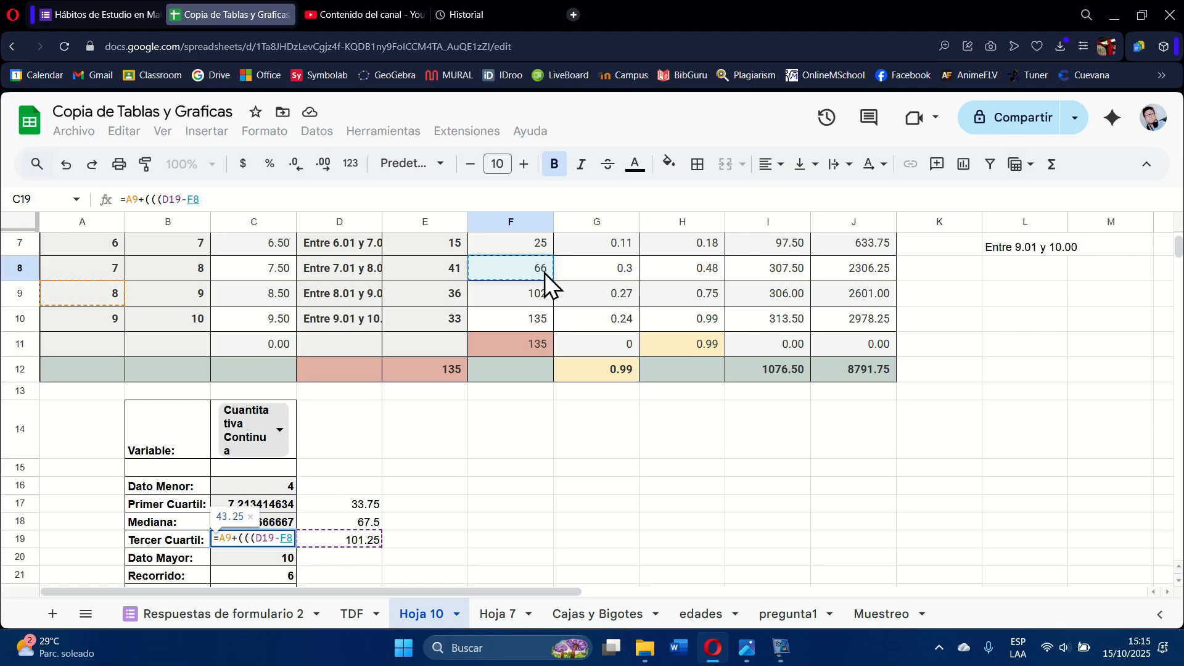
pyautogui.write(')/')
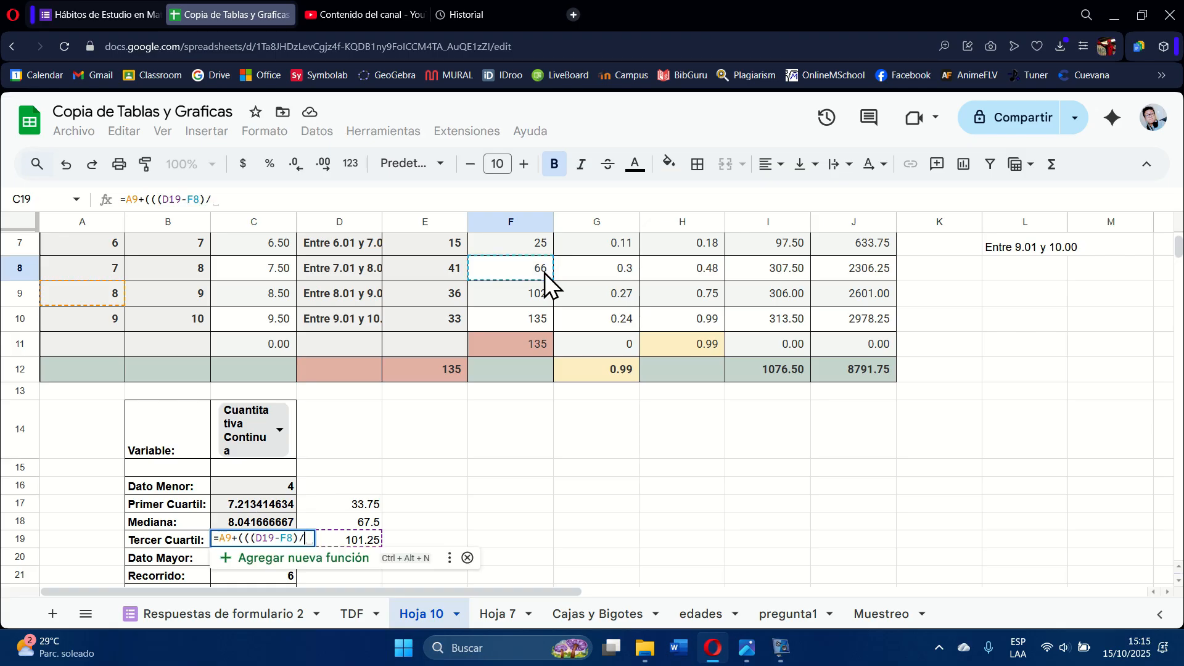
pyautogui.click(450, 298)
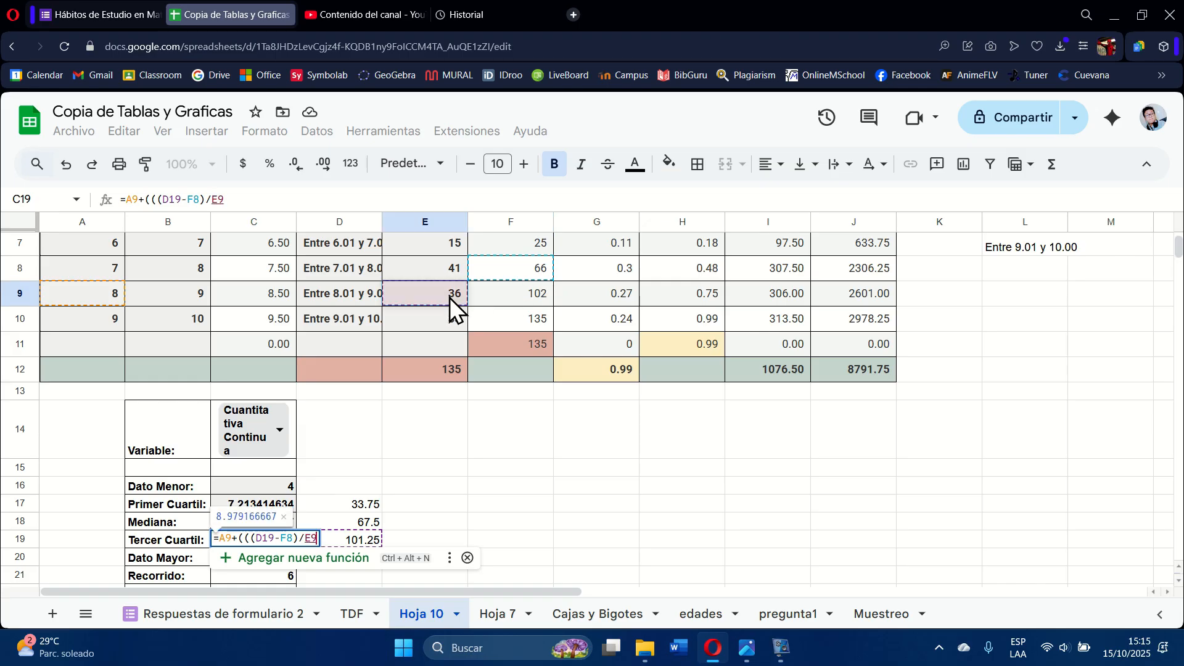
pyautogui.write(')')
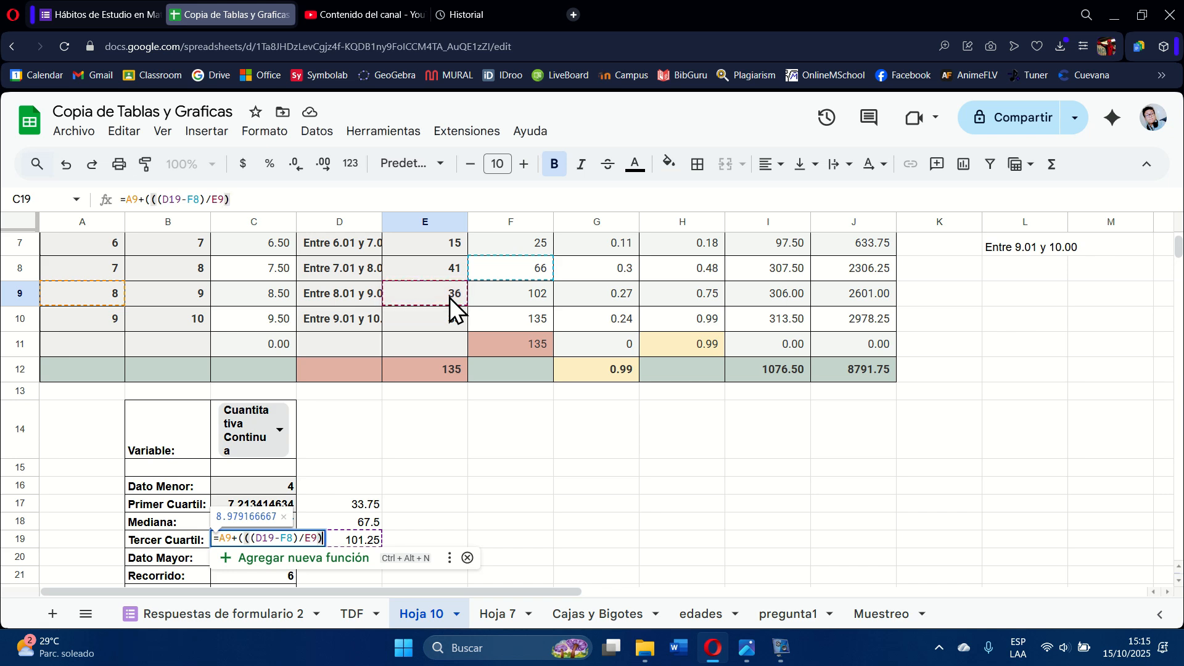
# Complete the C19 formula by multiplying the quotient by the class width, giving =A9+(((D19-F8)/E9)*(B9-A9))
pyautogui.write('*(')
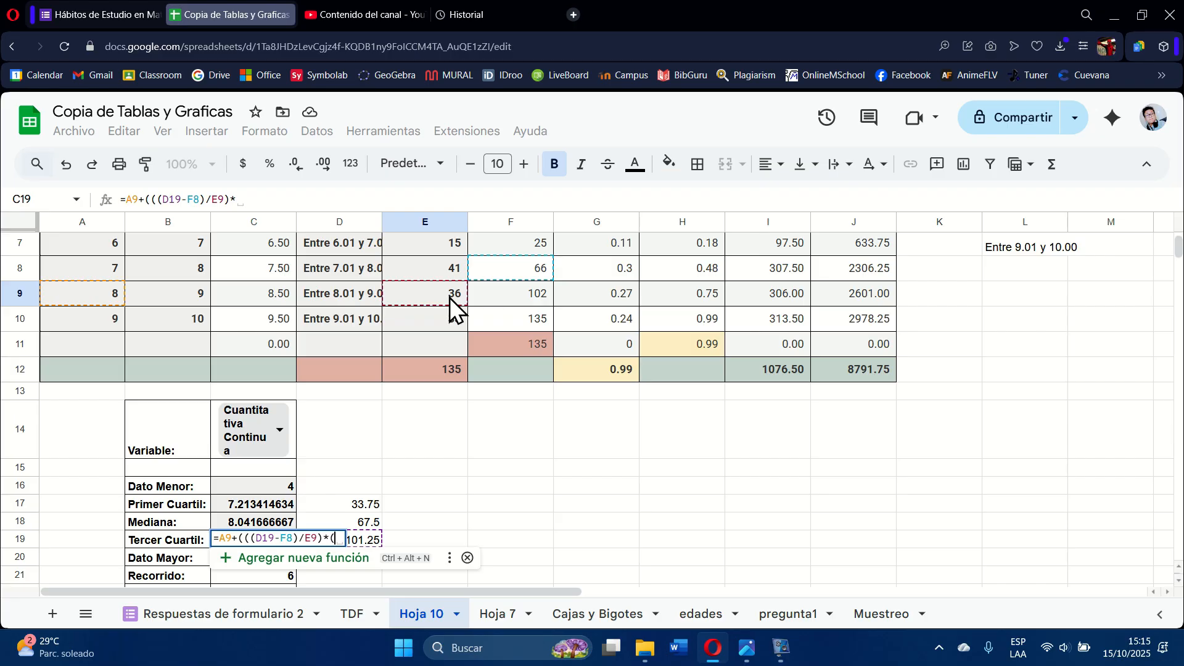
pyautogui.click(187, 295)
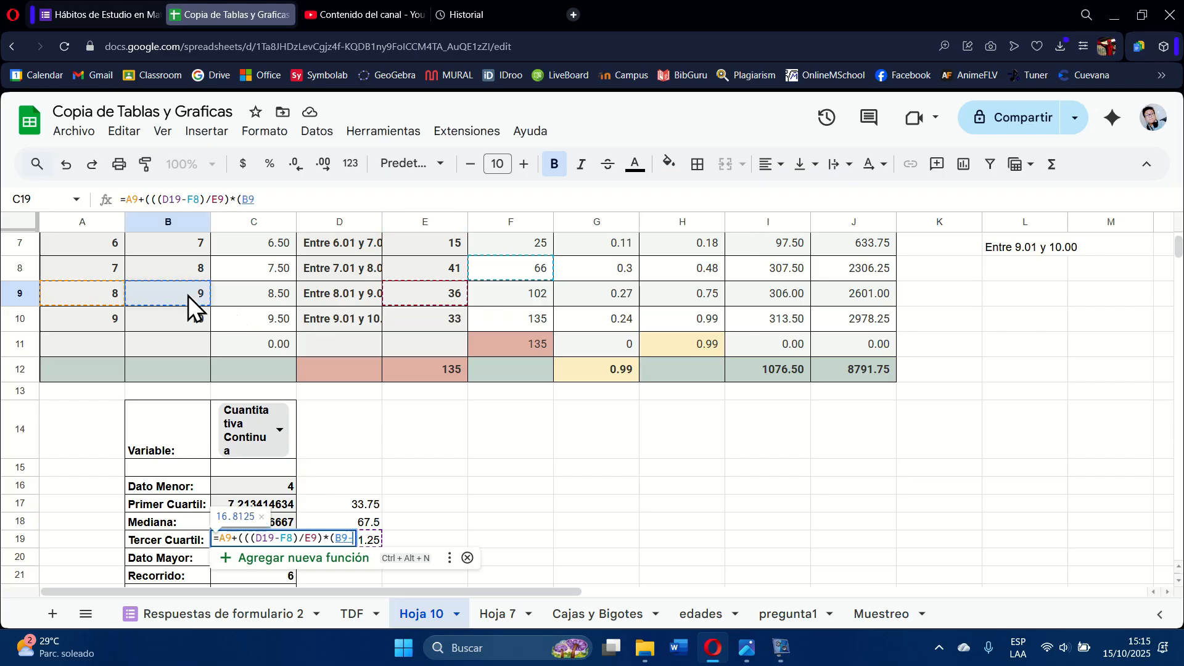
pyautogui.write('-')
pyautogui.click(110, 294)
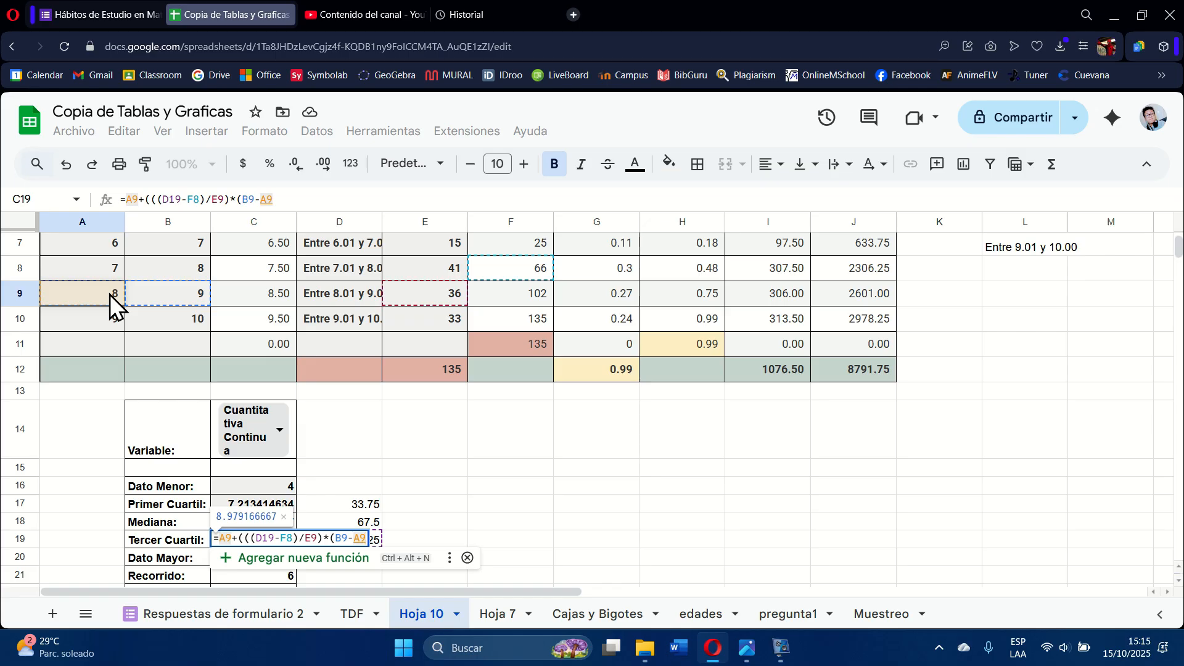
pyautogui.write(')')
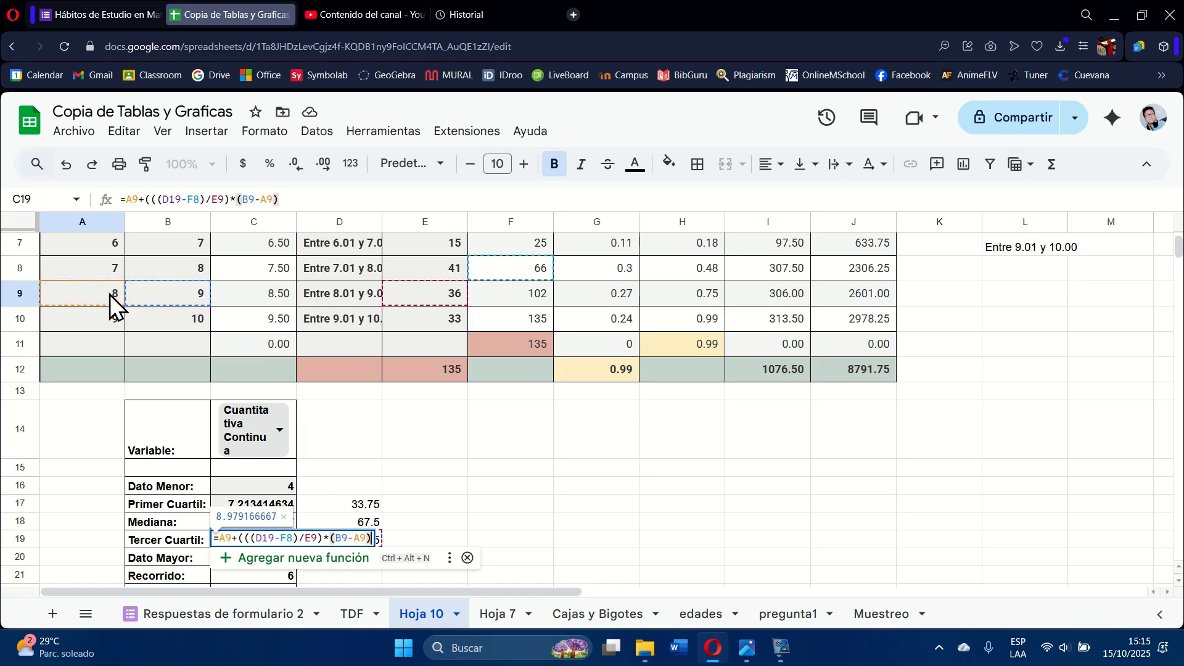
pyautogui.press('Return')
pyautogui.click(516, 554)
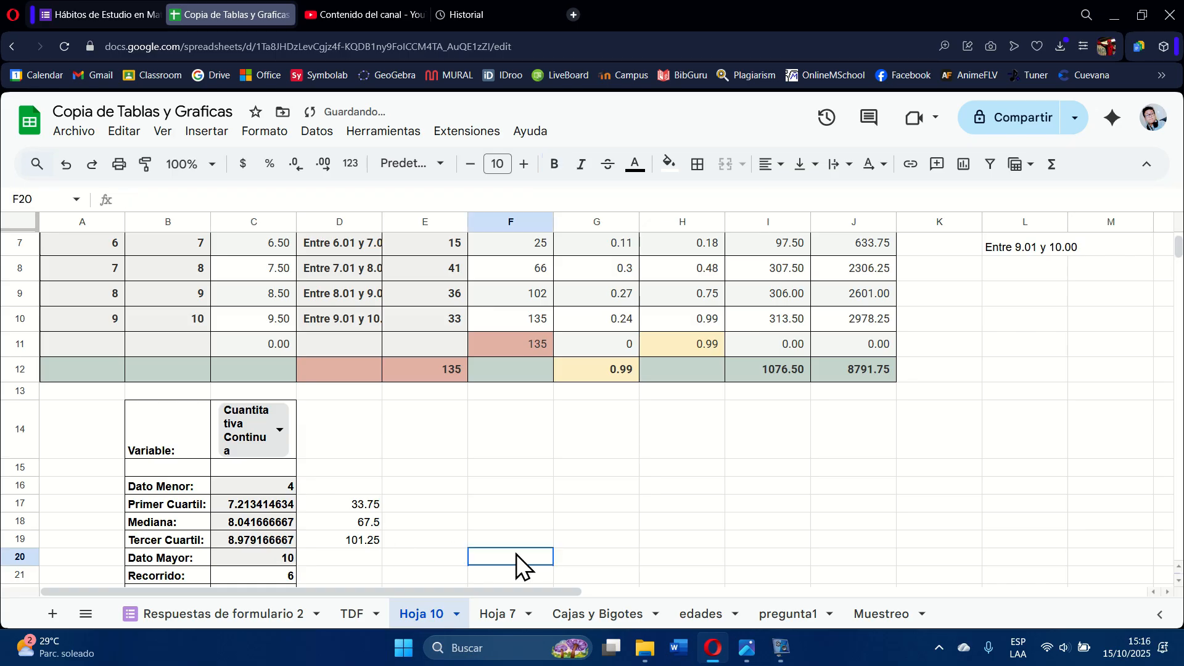
# Switch to the image viewer to read the grouped-data mode formula in Moda.jpeg, and look for the modal class in the frequency table
pyautogui.scroll(-1, 517, 554)
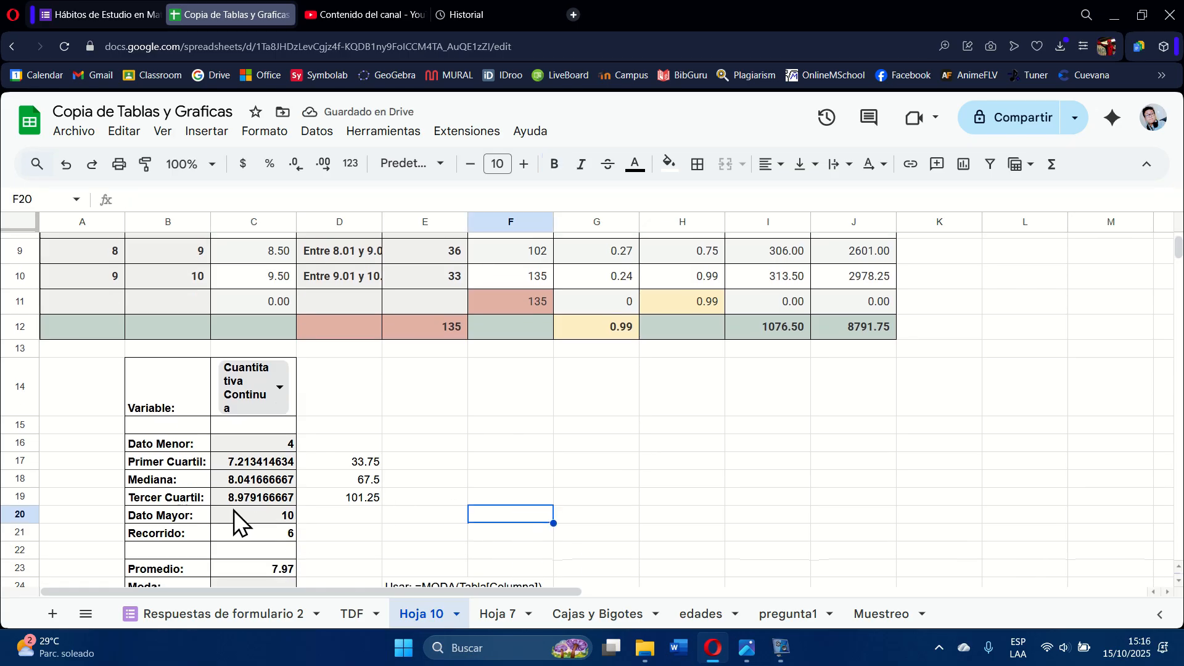
pyautogui.click(358, 514)
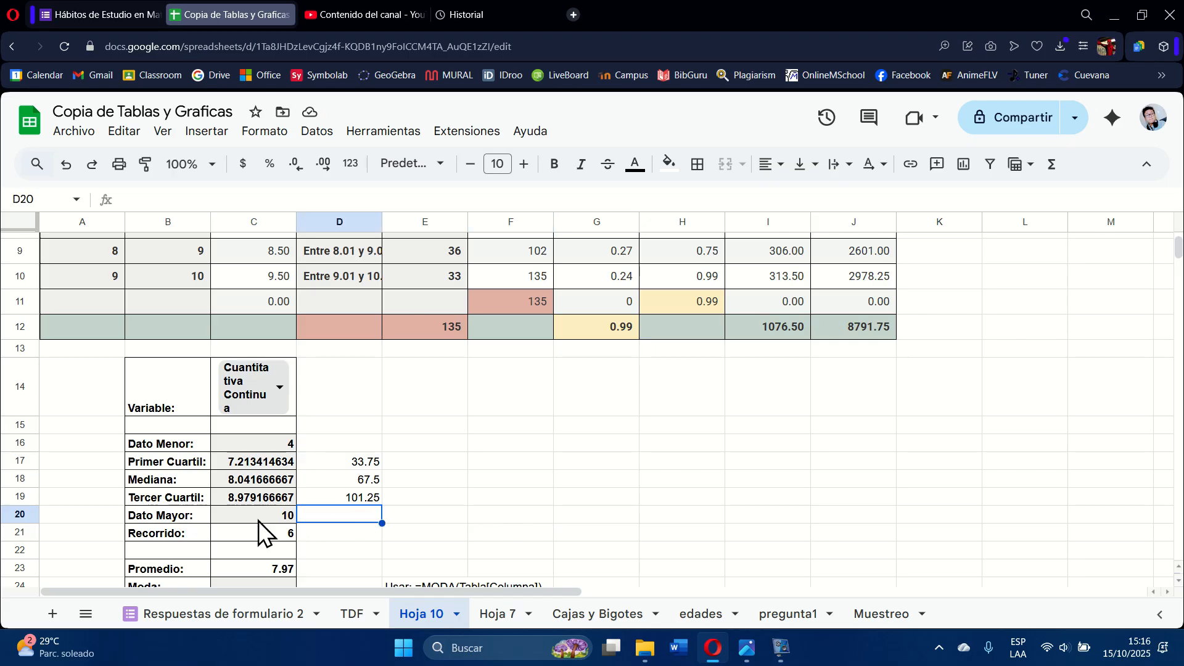
pyautogui.scroll(-2, 549, 525)
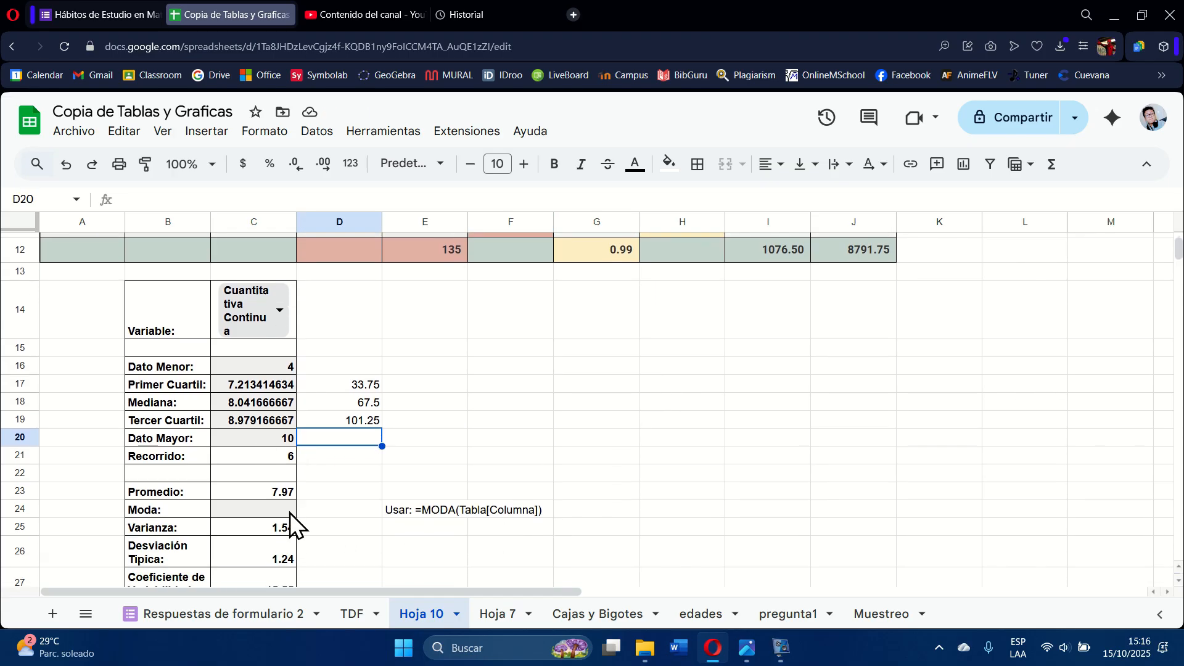
pyautogui.click(287, 511)
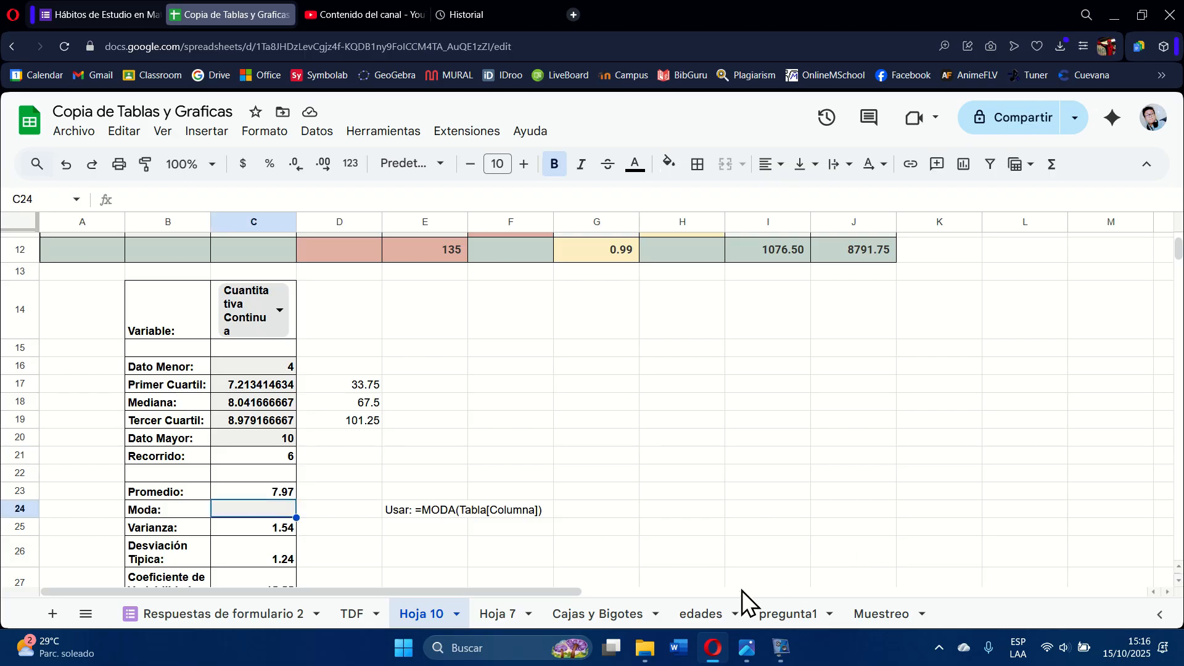
pyautogui.click(751, 644)
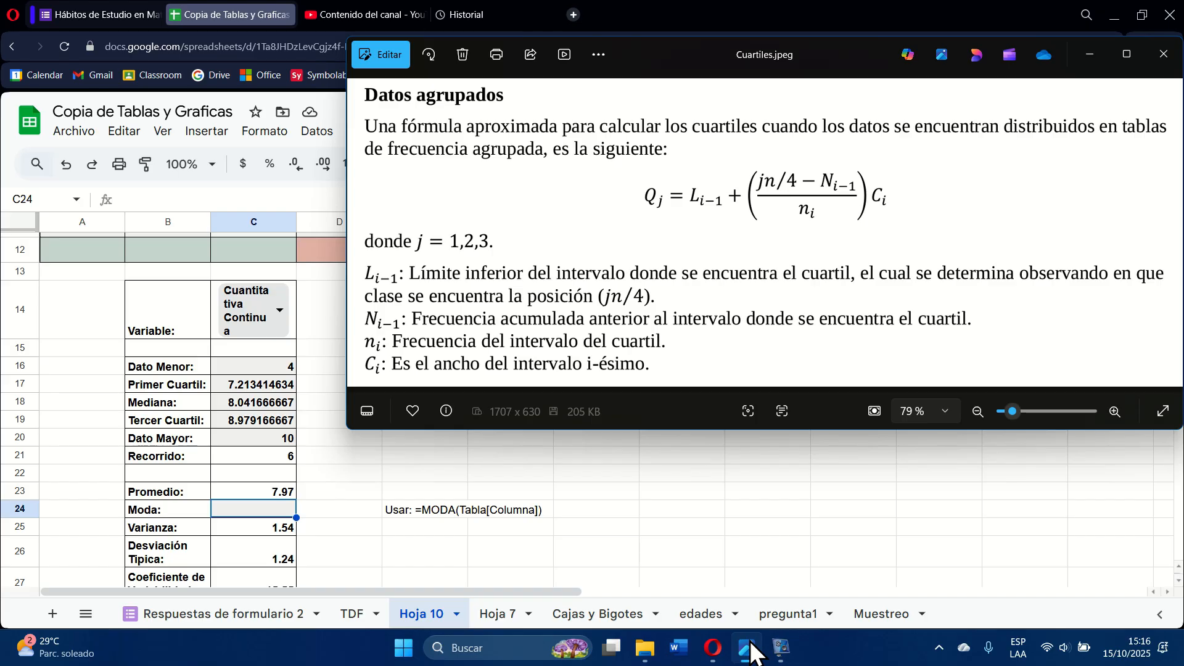
pyautogui.click(362, 237)
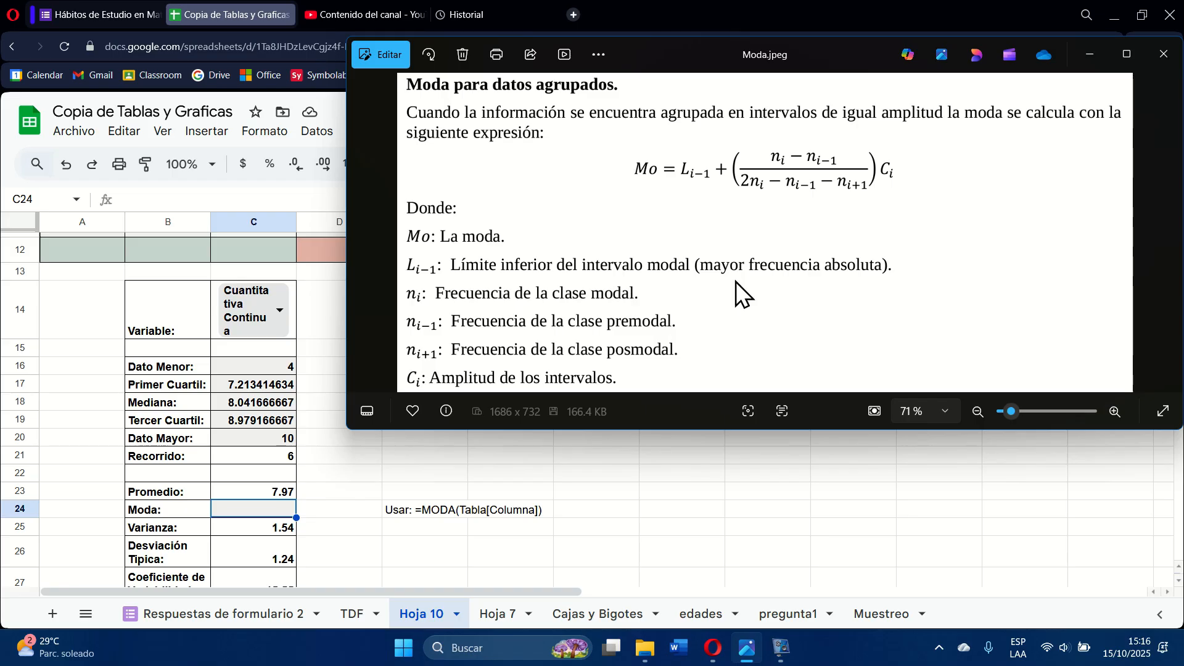
pyautogui.scroll(1, 348, 497)
pyautogui.scroll(5, 346, 498)
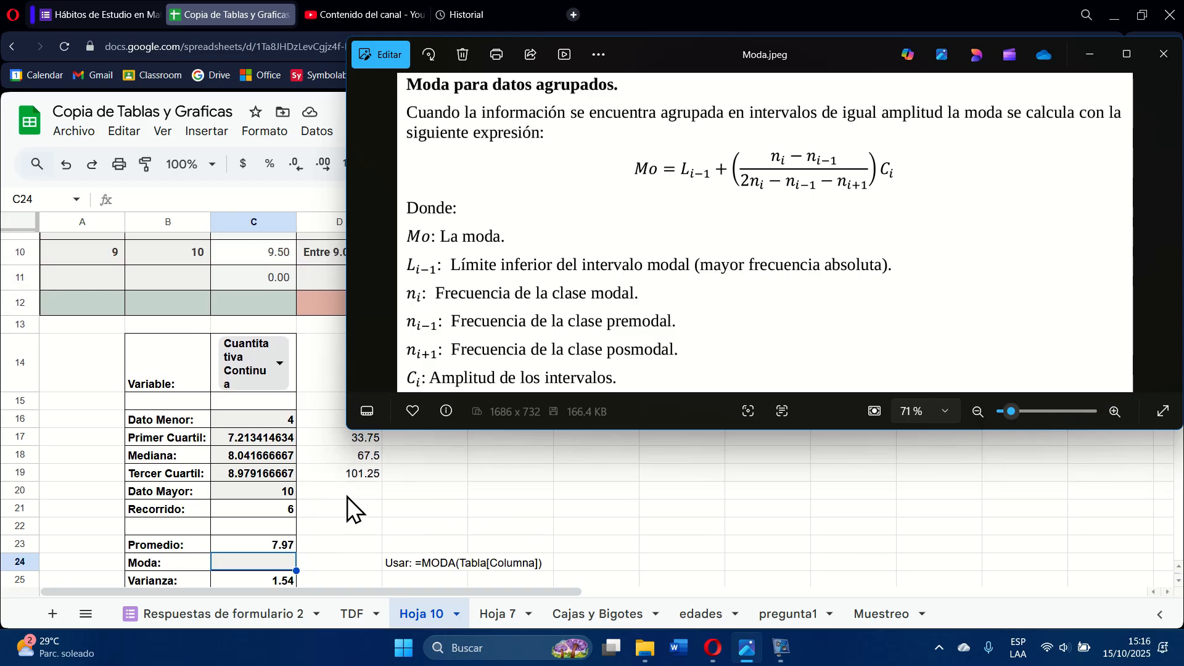
pyautogui.hscroll(3, 347, 497)
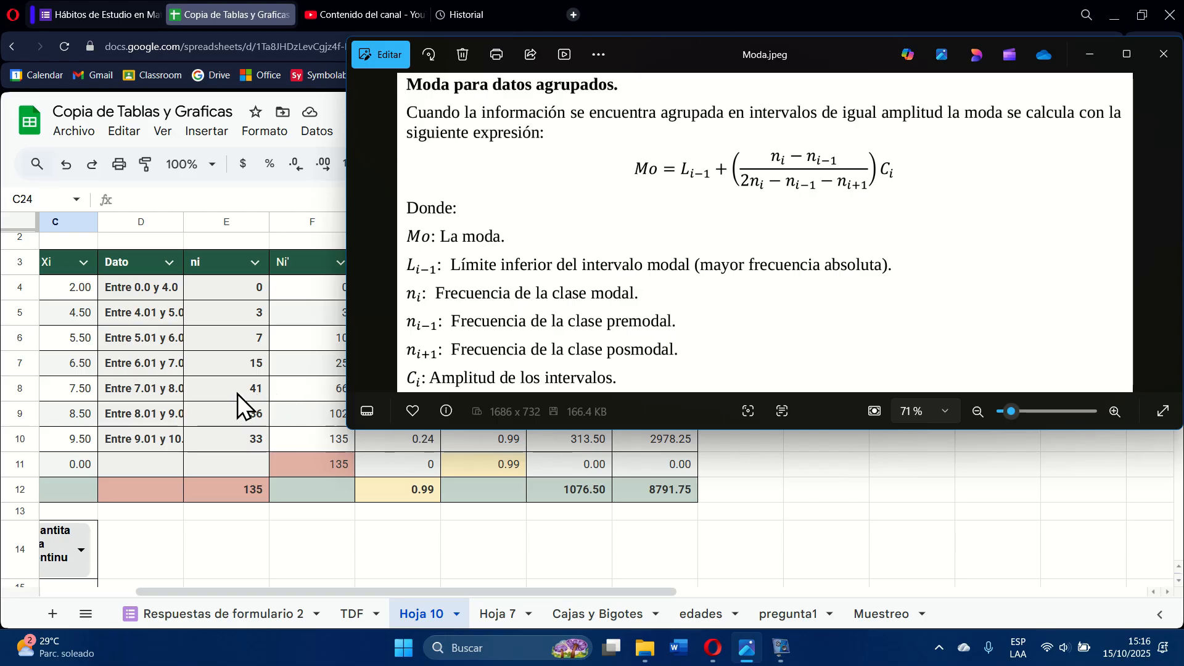
pyautogui.hscroll(-3, 238, 393)
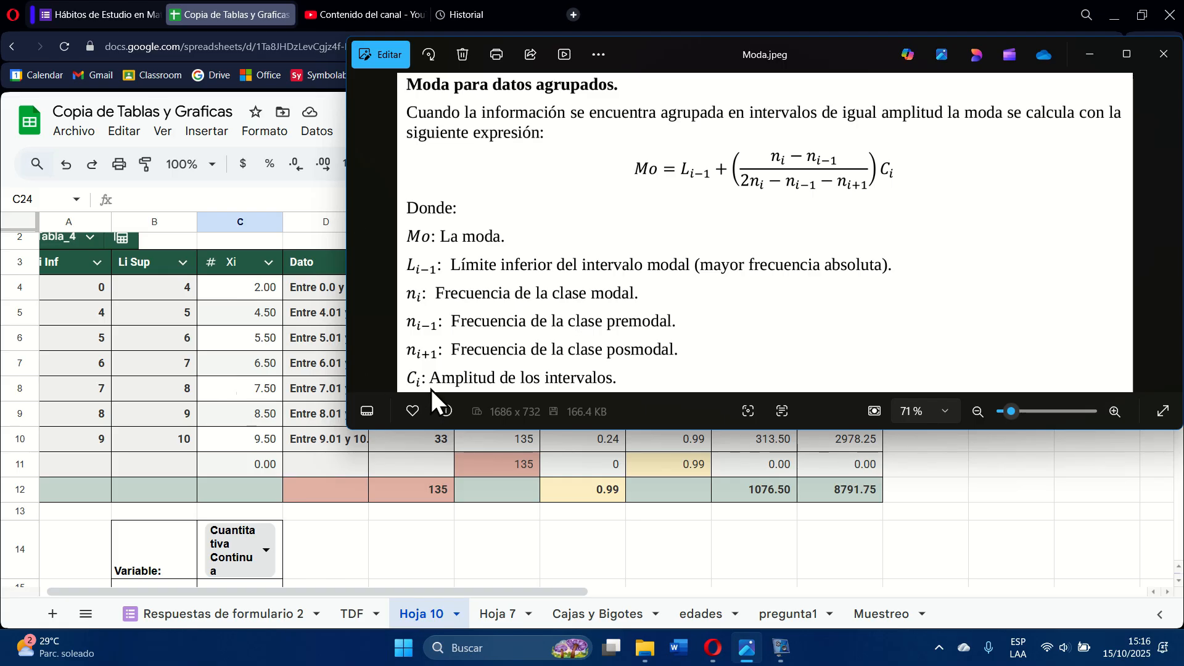
pyautogui.click(1090, 55)
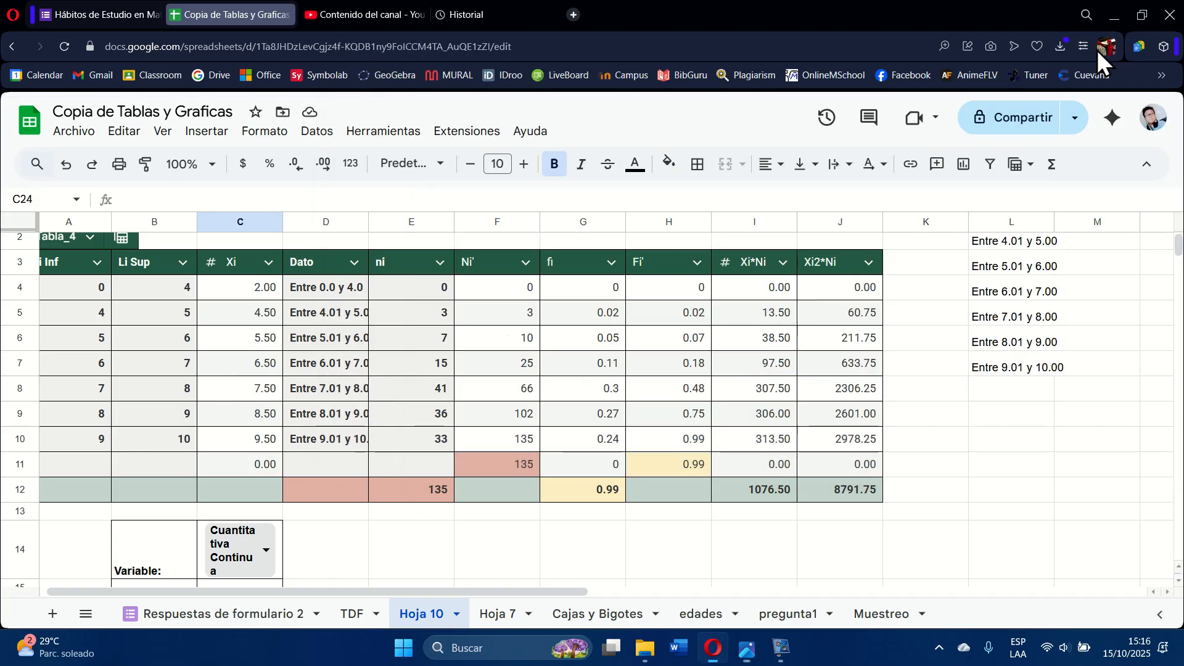
# Start the Moda formula in C24 with the lower limit of the modal class and an opened quotient: =A8+((
pyautogui.click(439, 396)
pyautogui.scroll(-4, 367, 503)
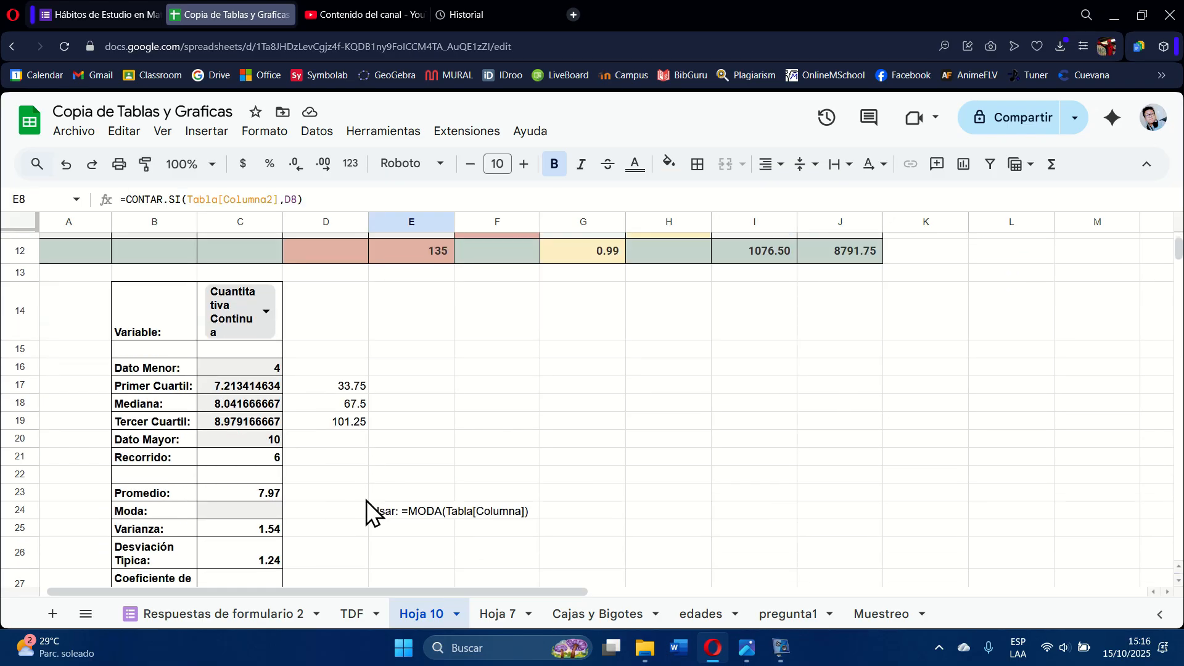
pyautogui.click(270, 517)
pyautogui.write('=')
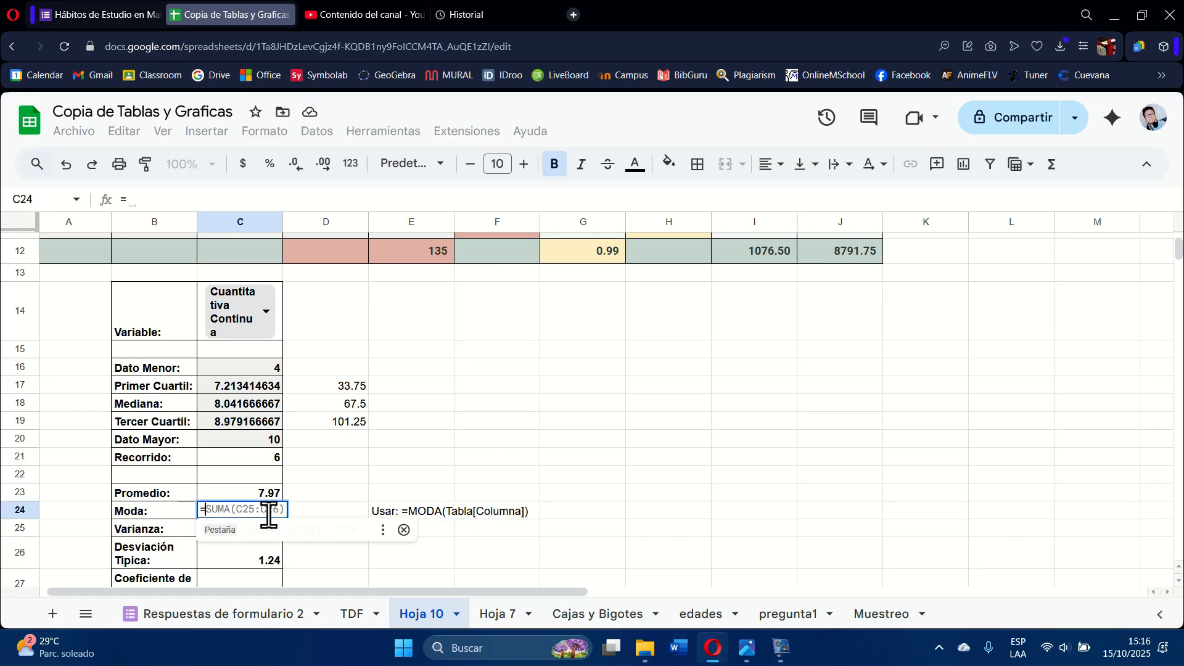
pyautogui.scroll(2, 355, 444)
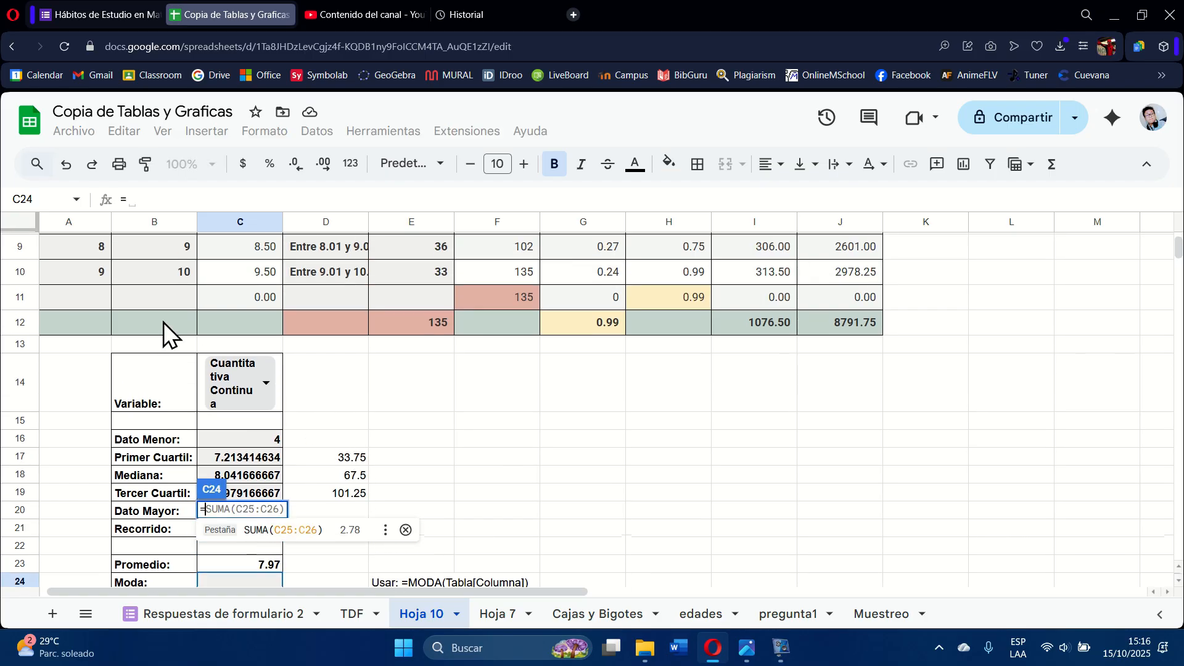
pyautogui.scroll(1, 164, 322)
pyautogui.click(98, 272)
pyautogui.write('+((')
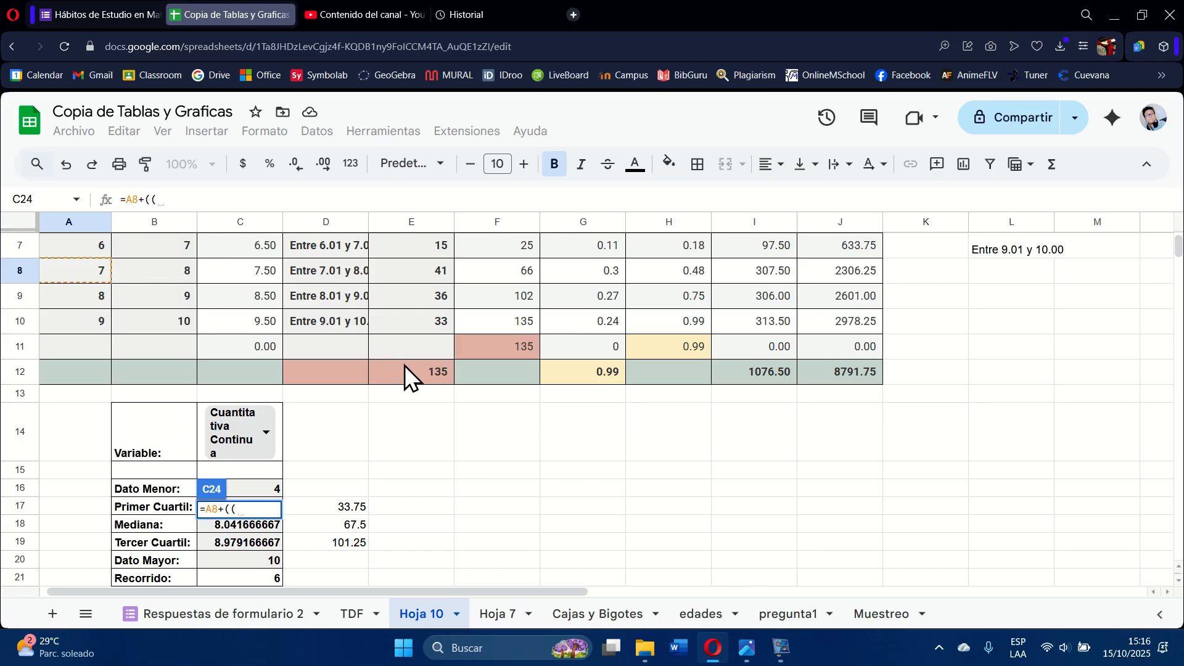
# Check the mode formula image and add the numerator, modal minus premodal frequency, to the C24 formula: =A8+((E8-E7)/
pyautogui.scroll(1, 406, 365)
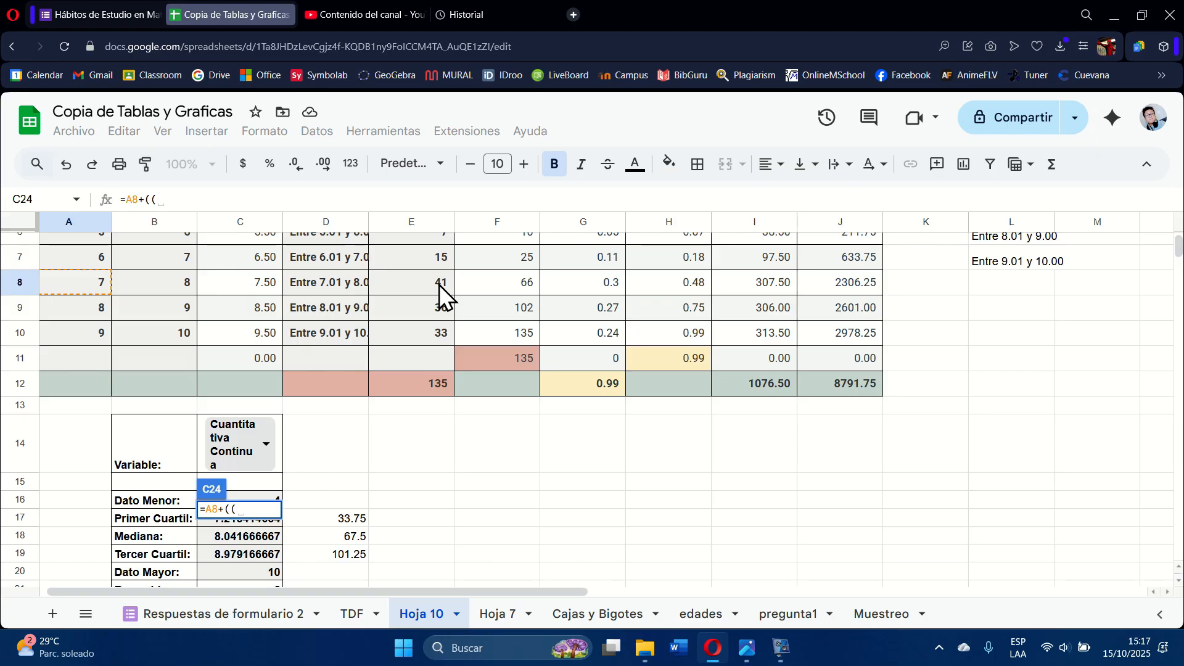
pyautogui.click(746, 649)
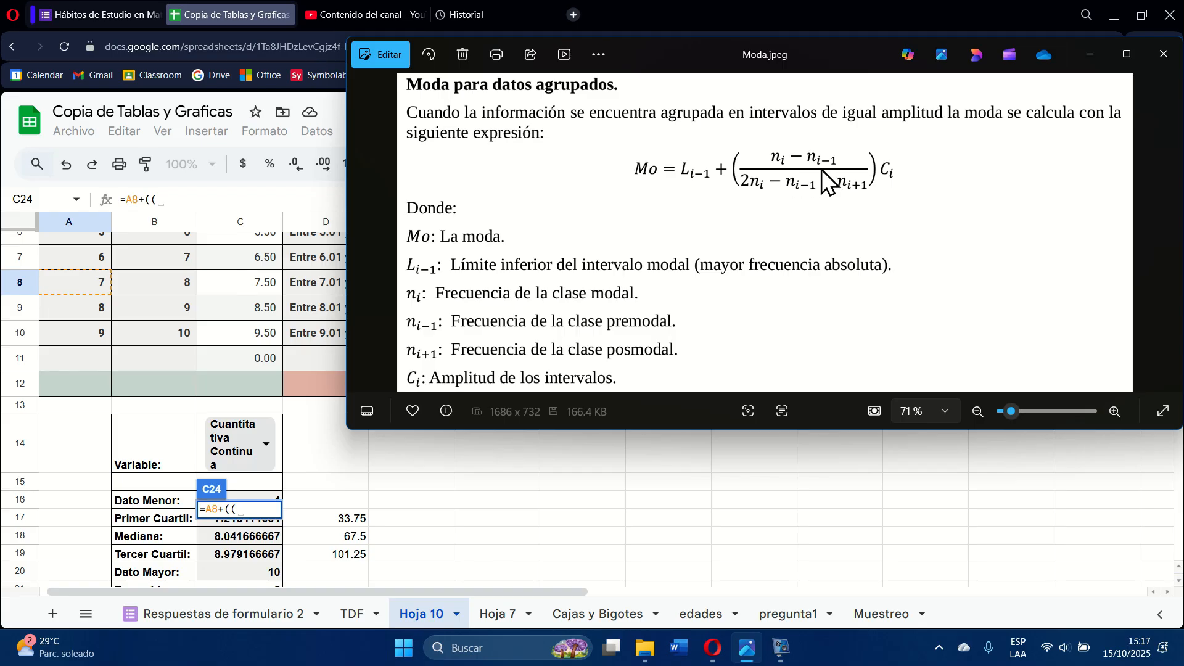
pyautogui.click(1092, 60)
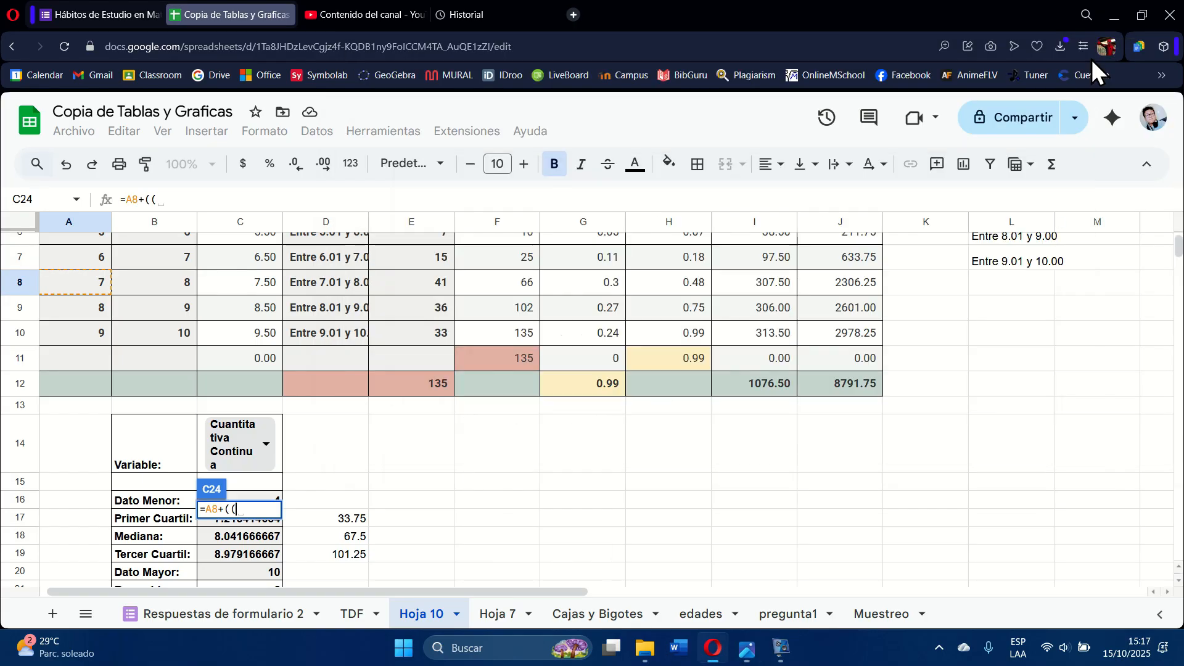
pyautogui.click(444, 291)
pyautogui.write('-')
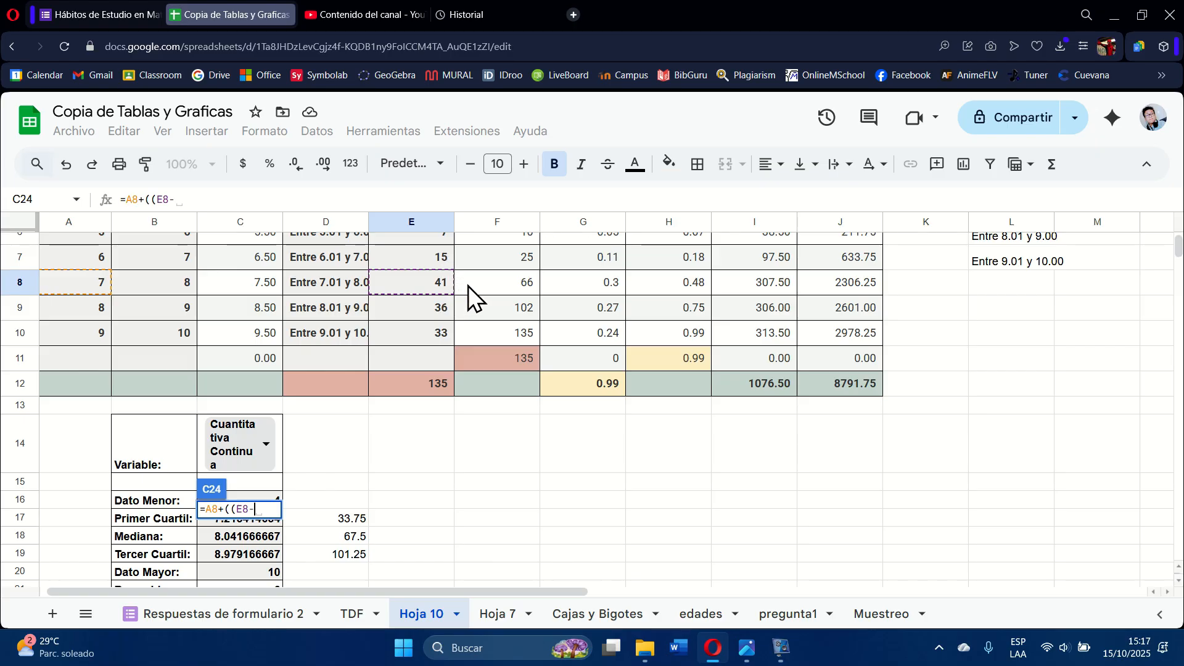
pyautogui.click(444, 261)
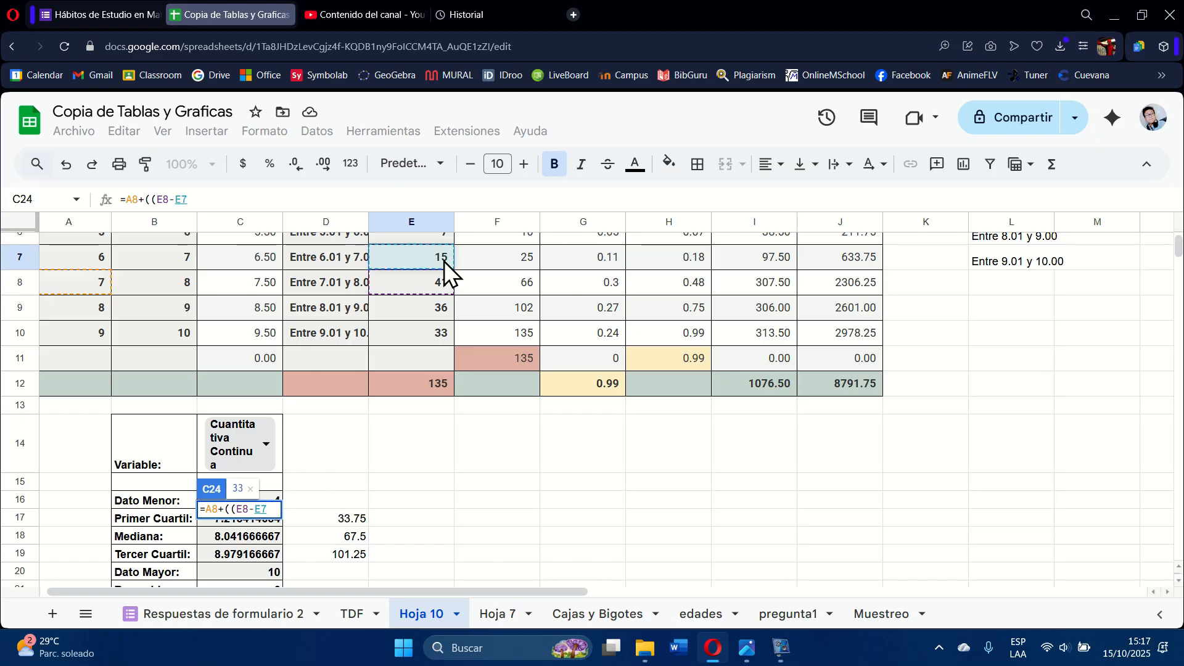
pyautogui.write(')/')
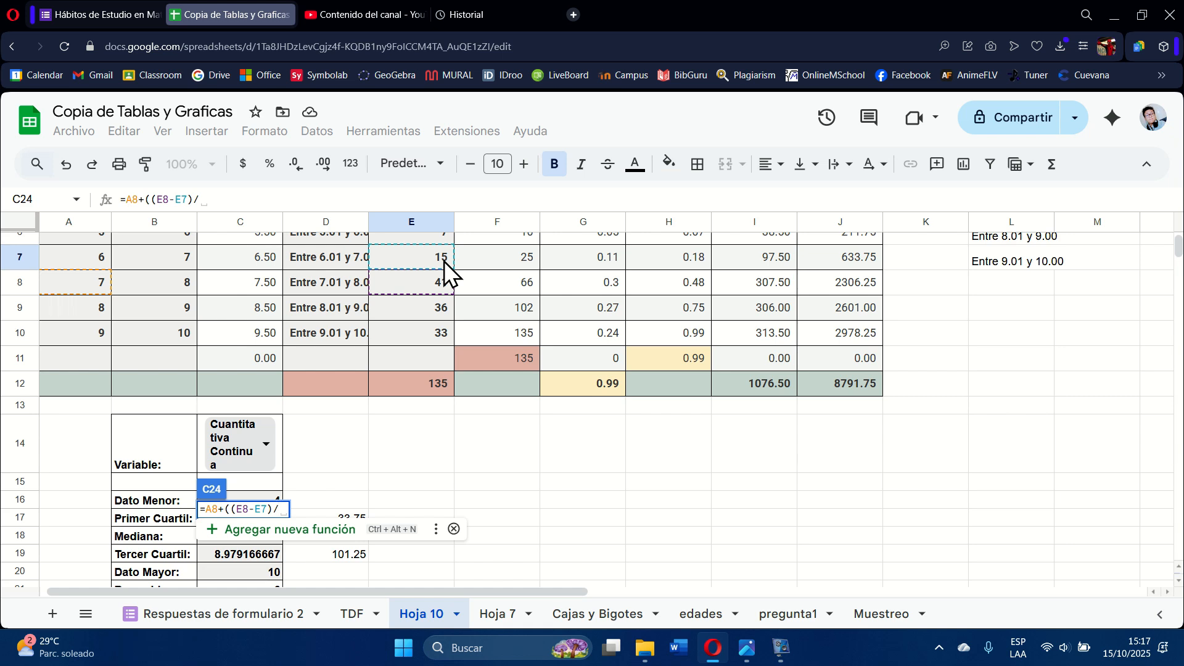
# Add the denominator of twice the modal frequency minus both neighbouring frequencies to the C24 formula: (2*E8-E7-E9))
pyautogui.write('(2')
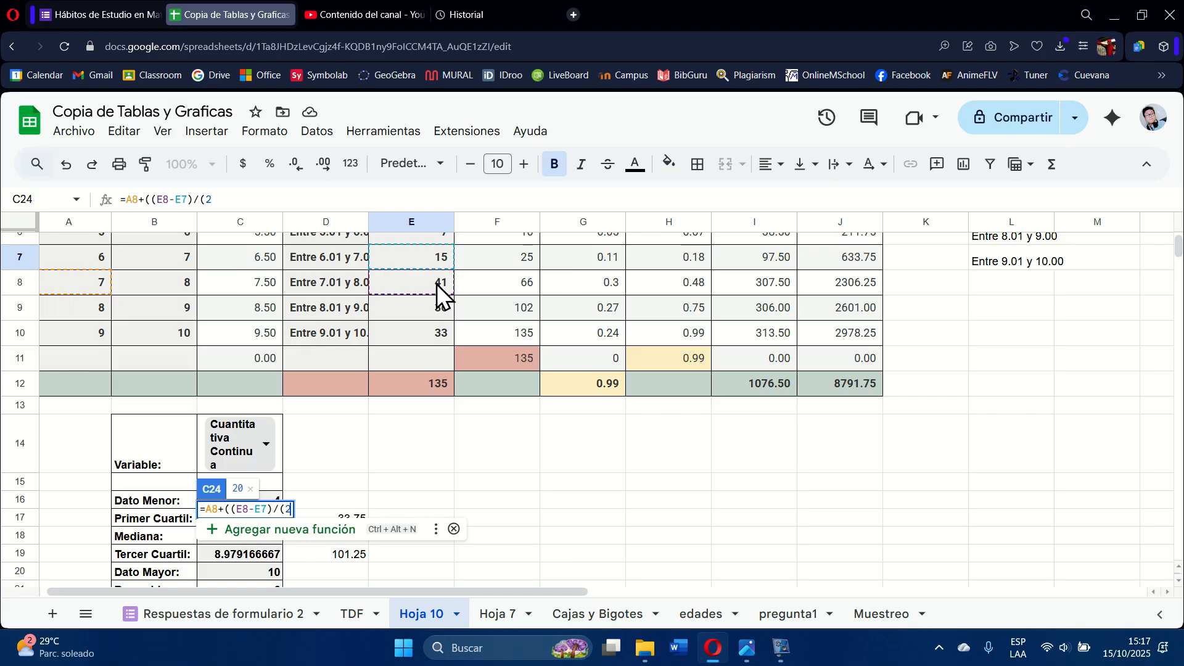
pyautogui.write('*')
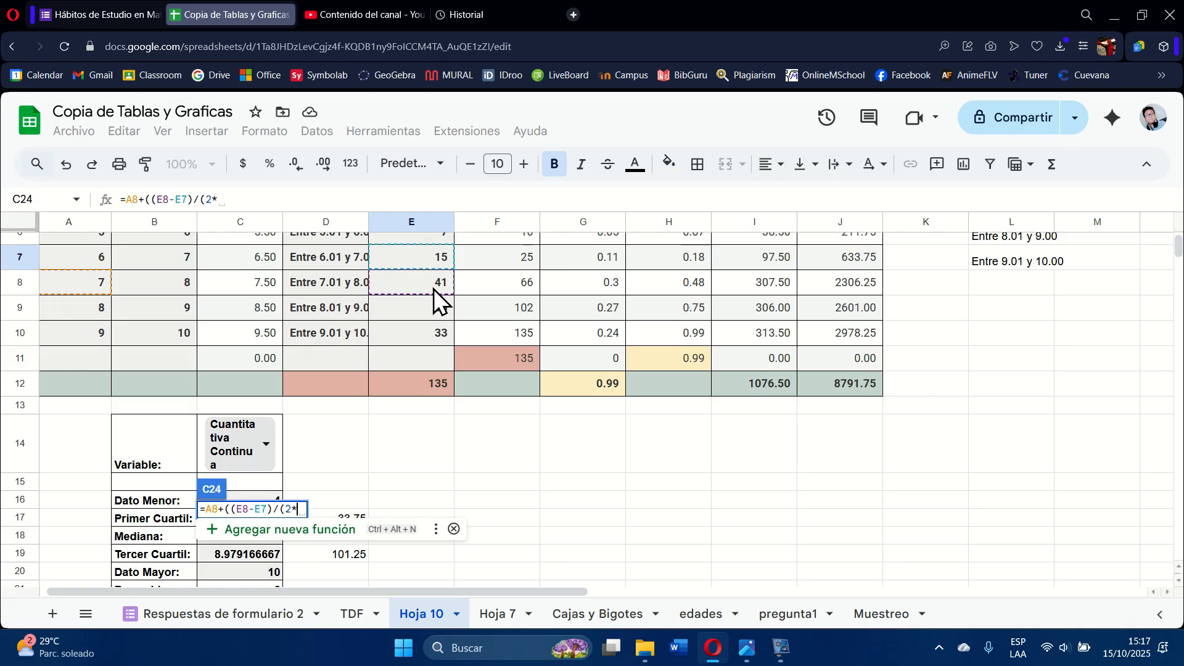
pyautogui.click(434, 289)
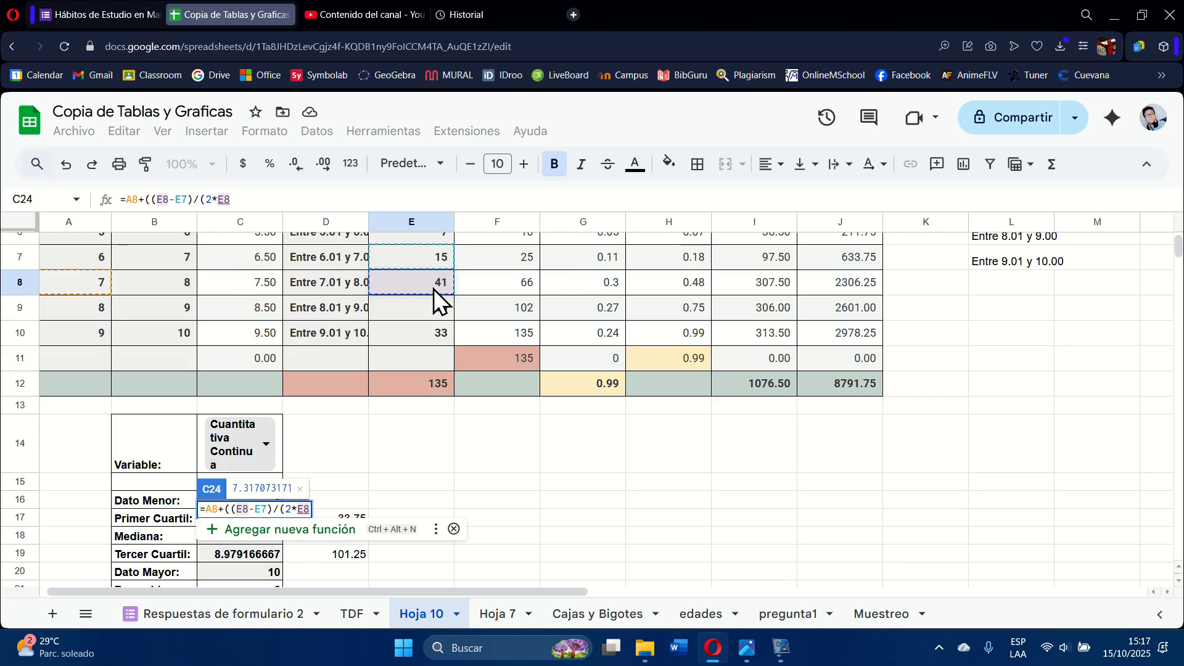
pyautogui.write('-')
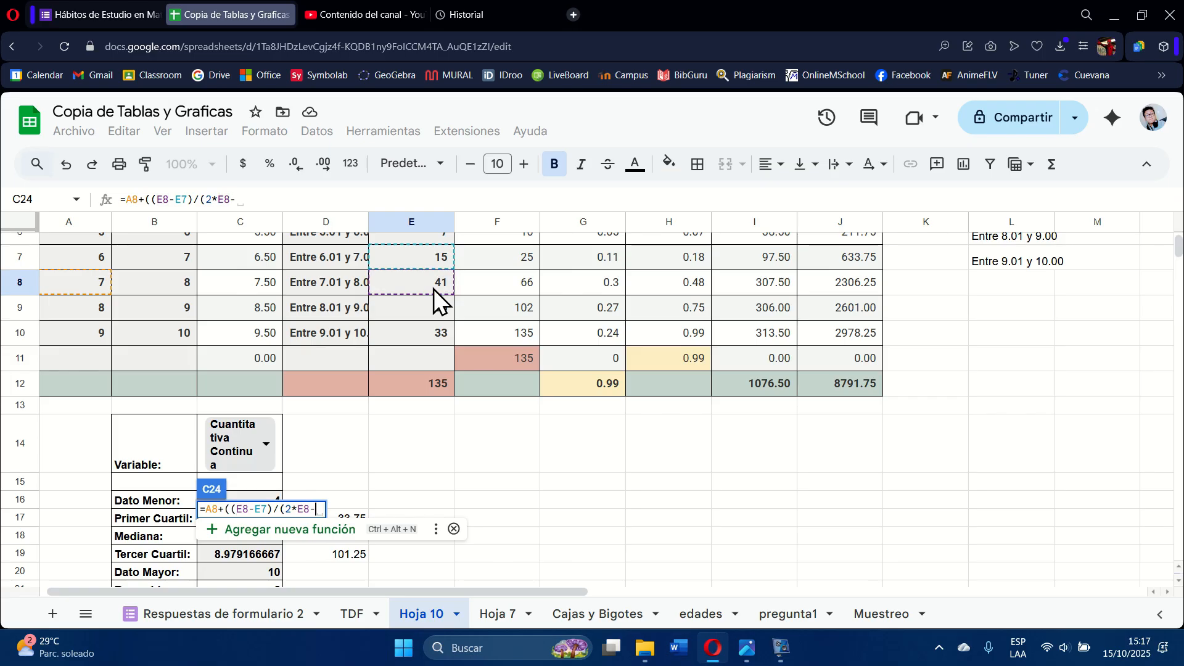
pyautogui.click(433, 254)
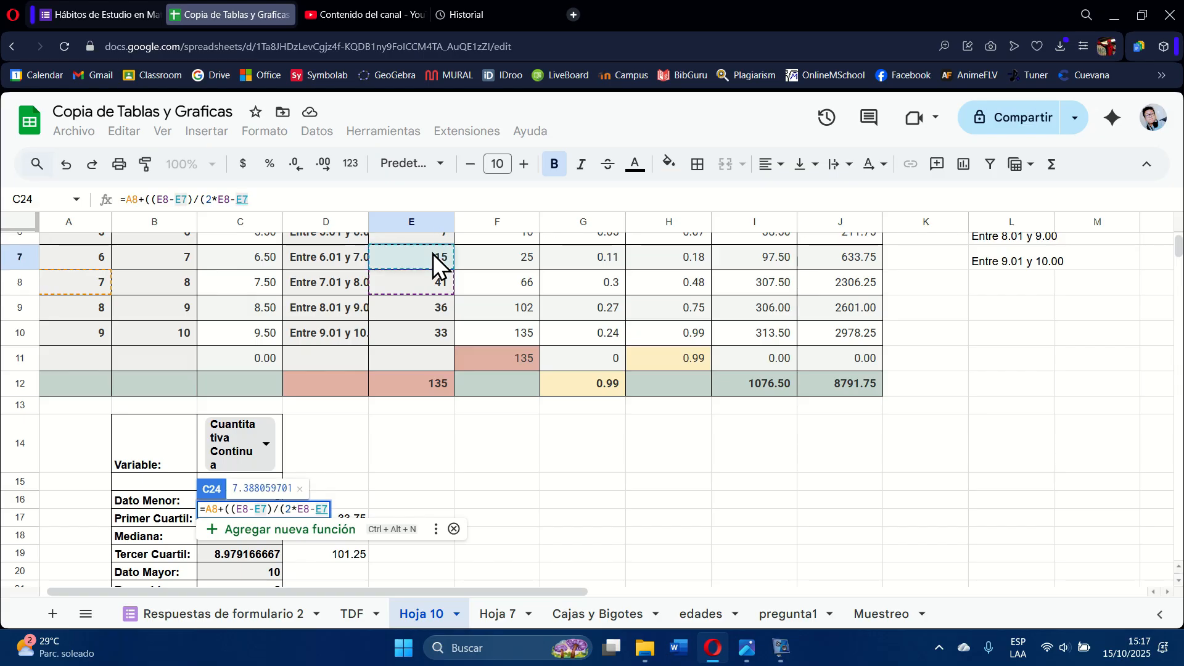
pyautogui.write('-')
pyautogui.click(434, 308)
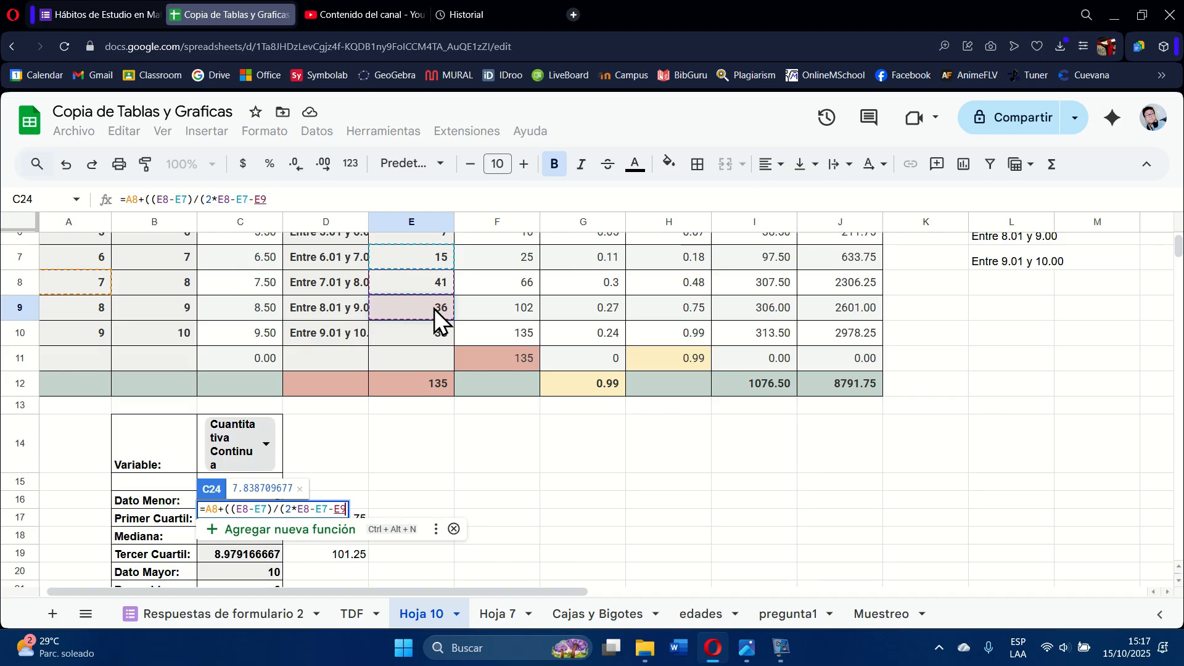
pyautogui.write(')')
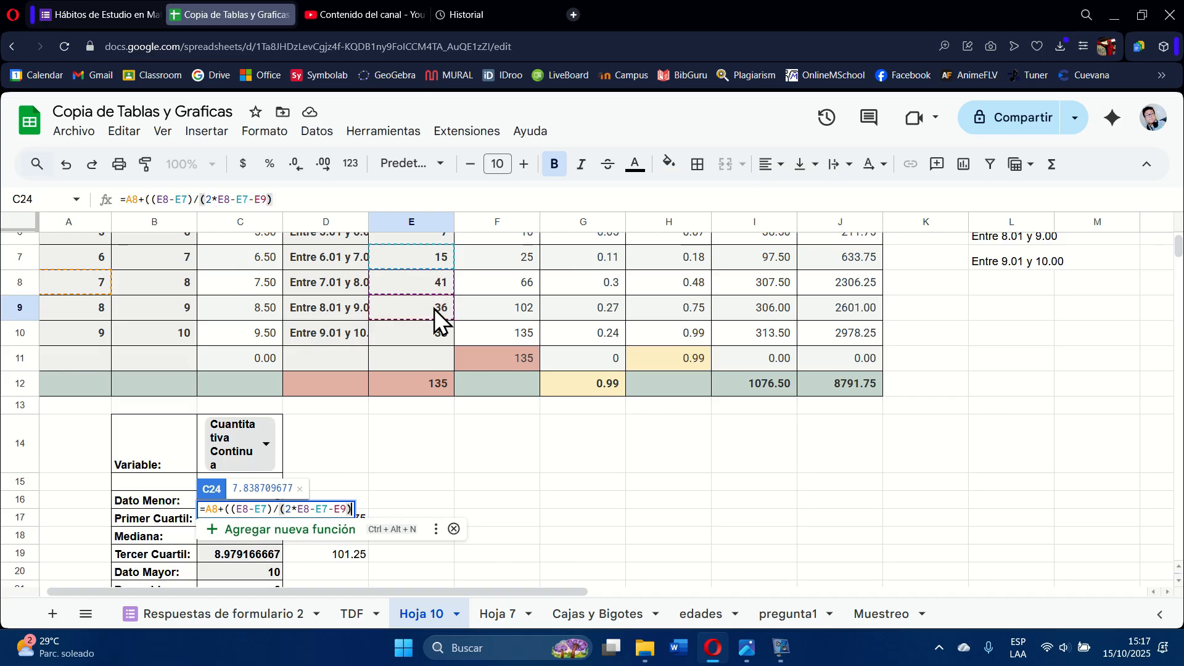
pyautogui.write(')')
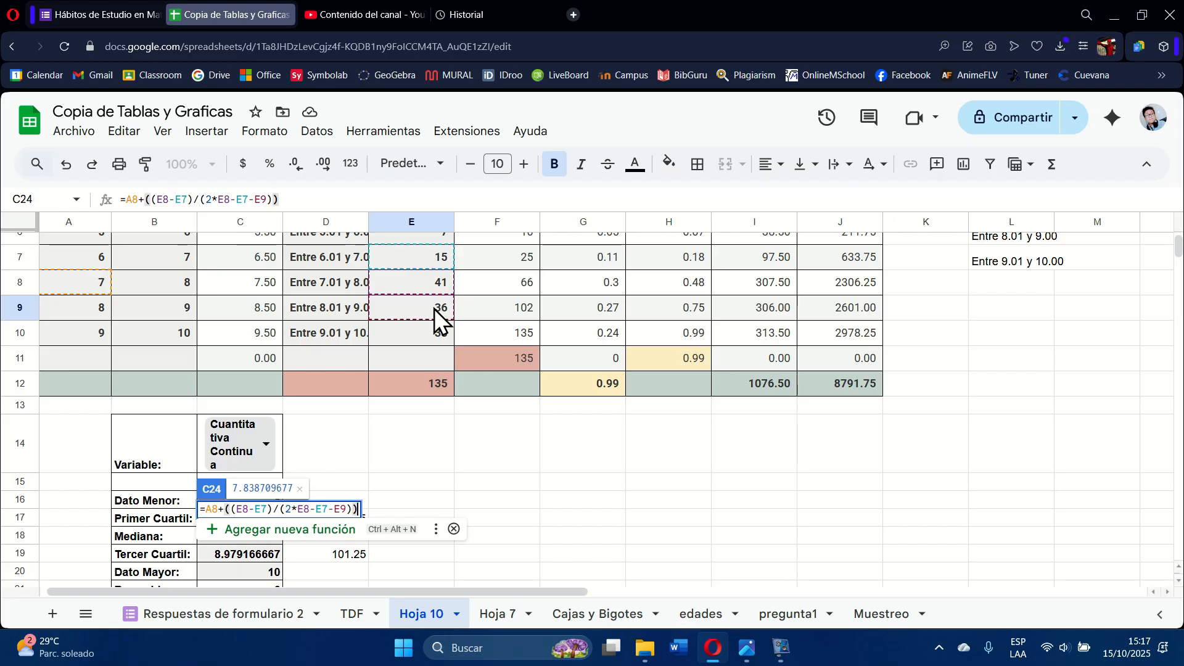
# Complete the C24 formula by multiplying the quotient by the class width, giving =A8+((E8-E7)/(2*E8-E7-E9))*(B8-A8)
pyautogui.write('*(')
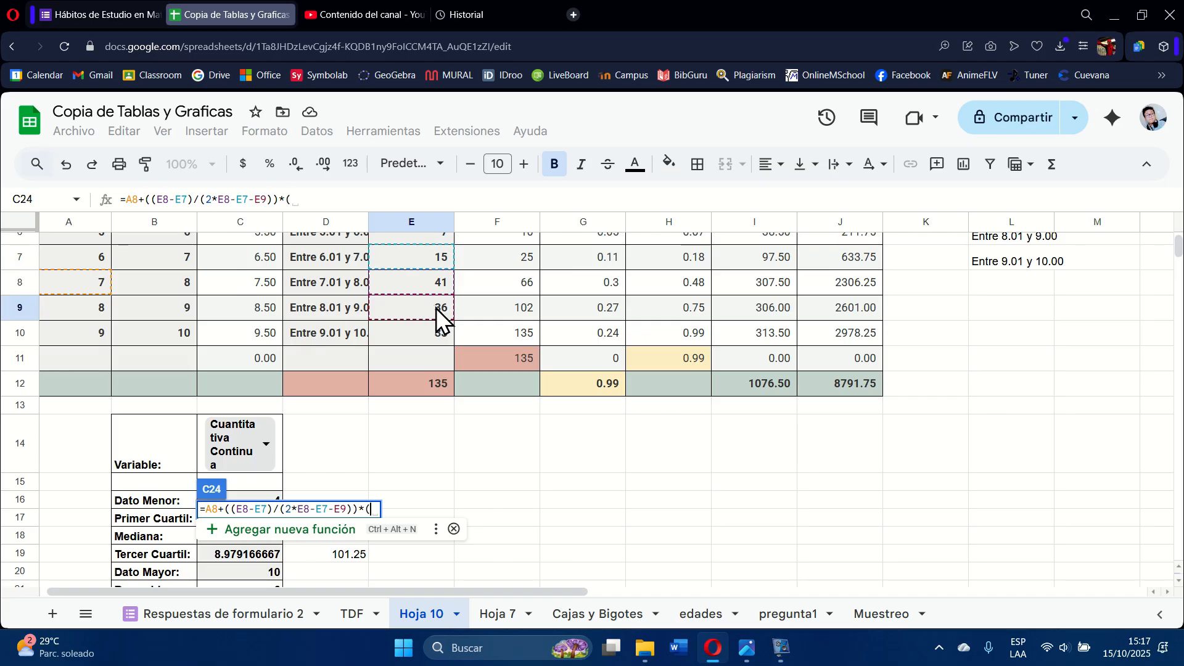
pyautogui.click(193, 286)
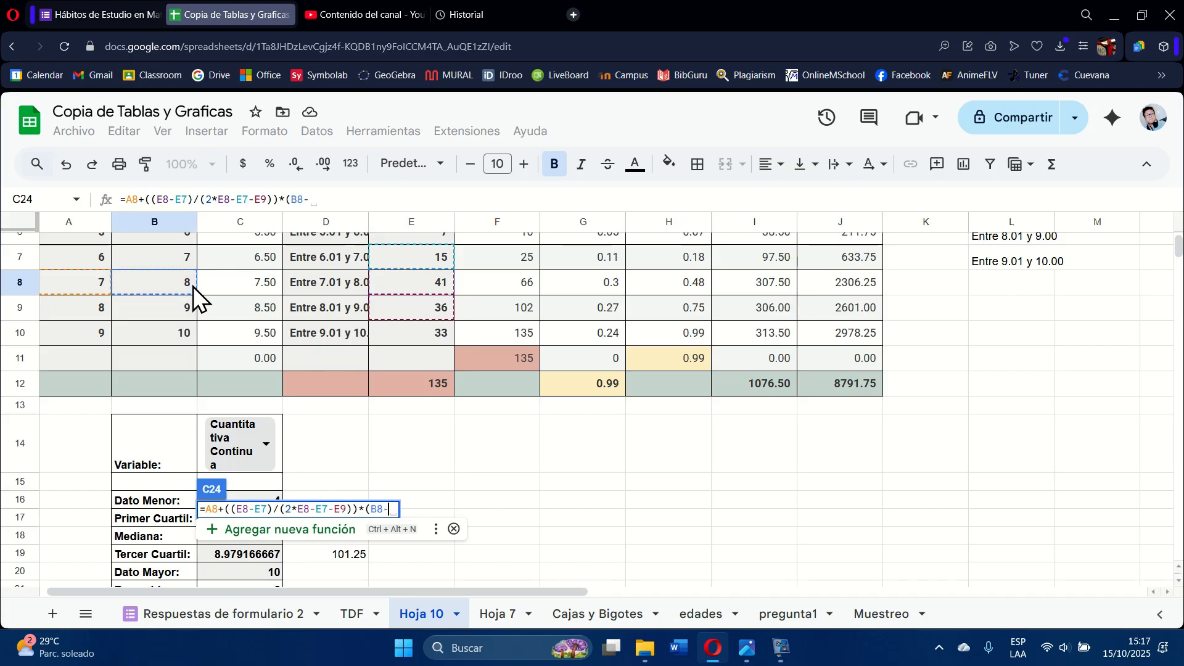
pyautogui.write('-')
pyautogui.click(92, 283)
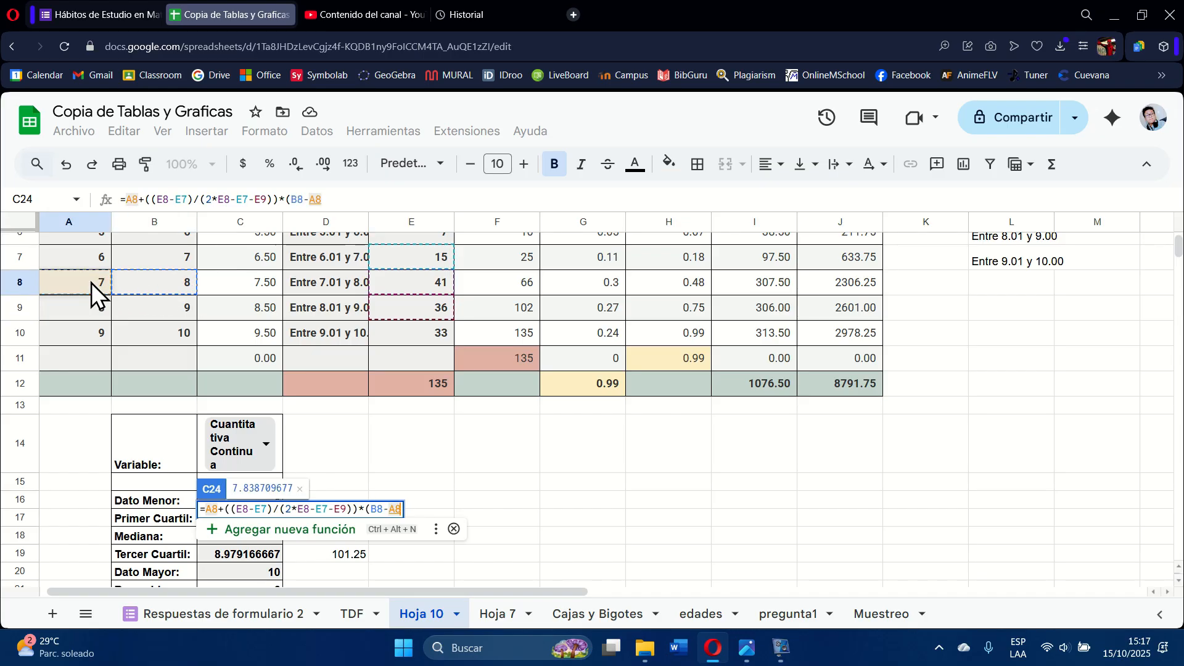
pyautogui.write(')')
pyautogui.press('Return')
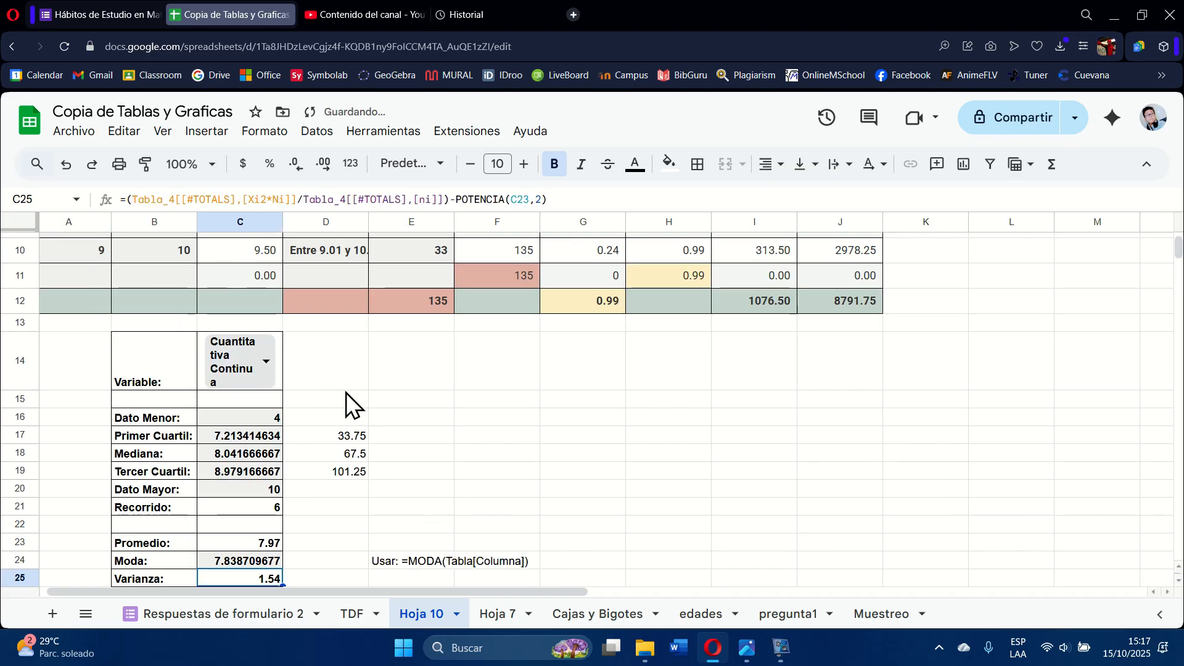
# Reduce the first quartile, median and third quartile in C17:C19 to two decimal places
pyautogui.click(458, 512)
pyautogui.scroll(-1, 457, 518)
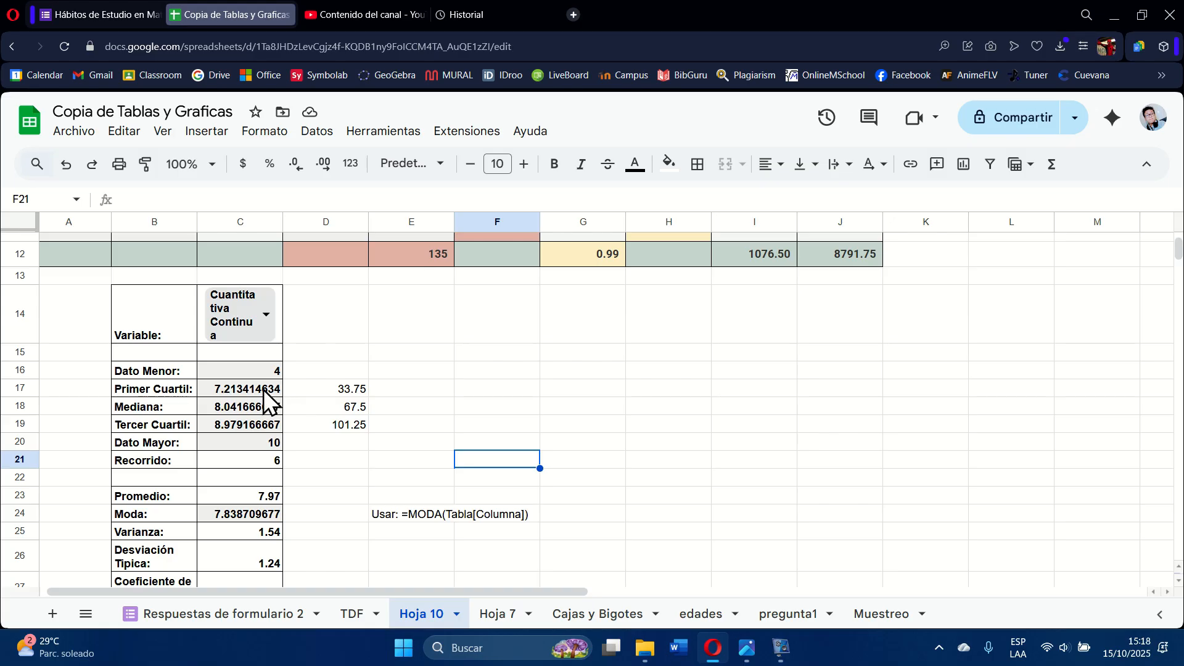
pyautogui.moveTo(264, 390); pyautogui.dragTo(265, 432)
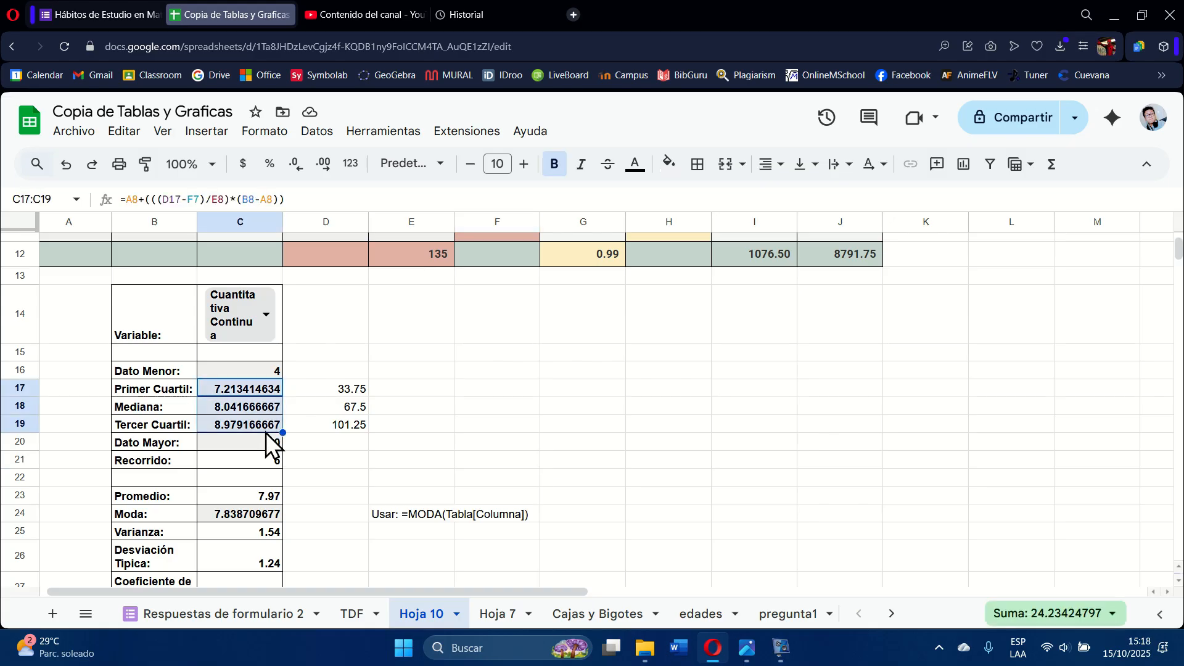
pyautogui.click(297, 165)
pyautogui.click(301, 175)
pyautogui.click(301, 175)
pyautogui.click(301, 175)
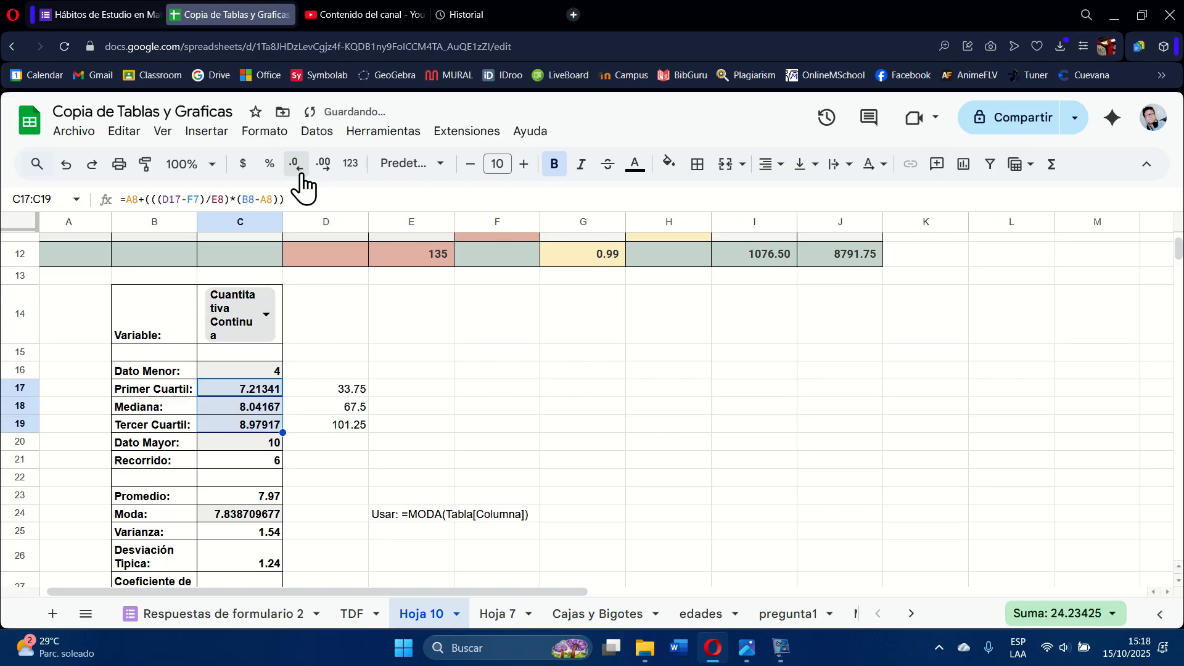
pyautogui.click(301, 175)
pyautogui.click(301, 175)
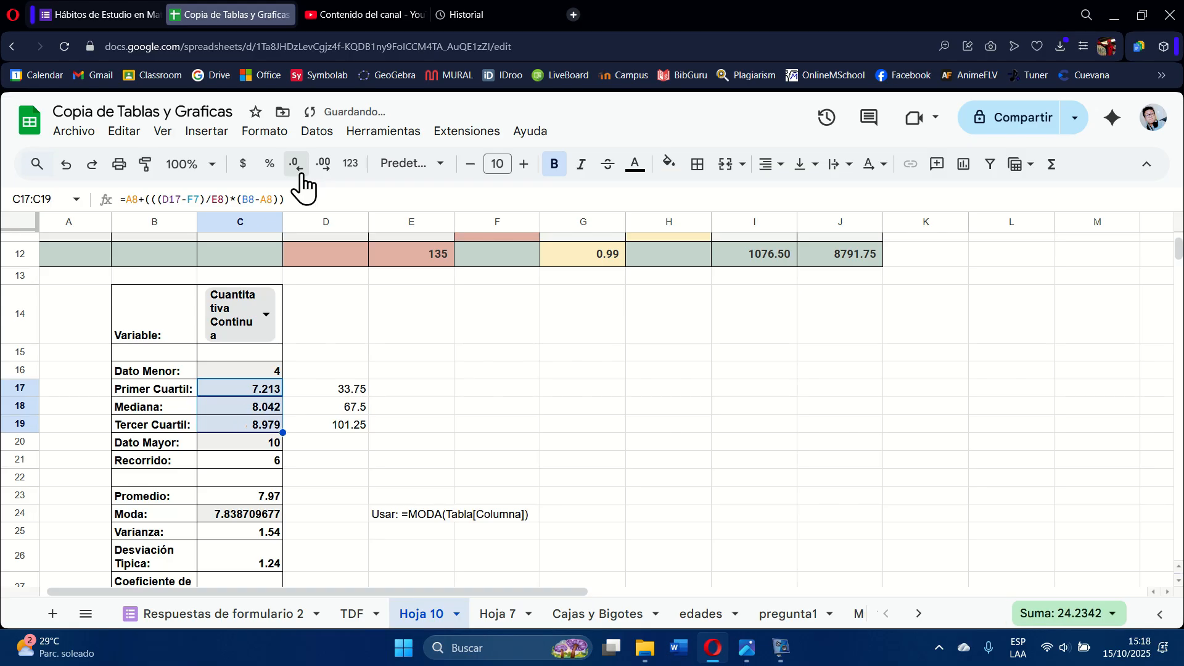
pyautogui.click(301, 176)
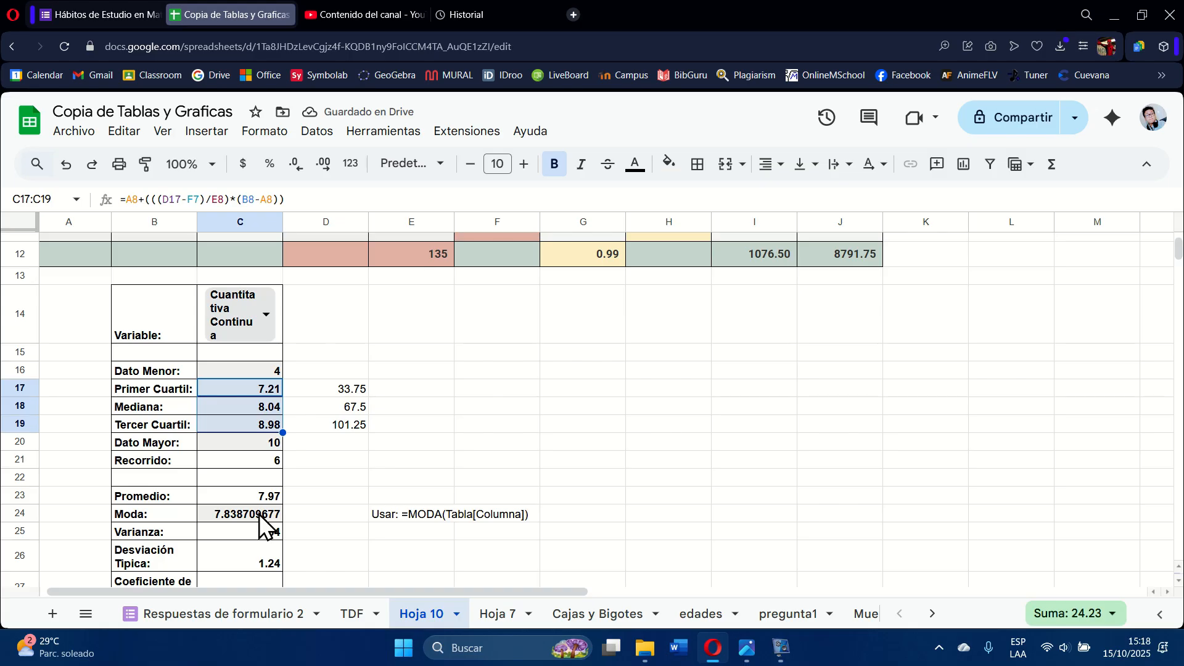
# Reduce the Moda value in C24 to two decimal places
pyautogui.click(260, 514)
pyautogui.click(304, 164)
pyautogui.click(304, 164)
pyautogui.click(303, 164)
pyautogui.click(304, 164)
pyautogui.click(303, 164)
pyautogui.click(304, 164)
pyautogui.click(303, 164)
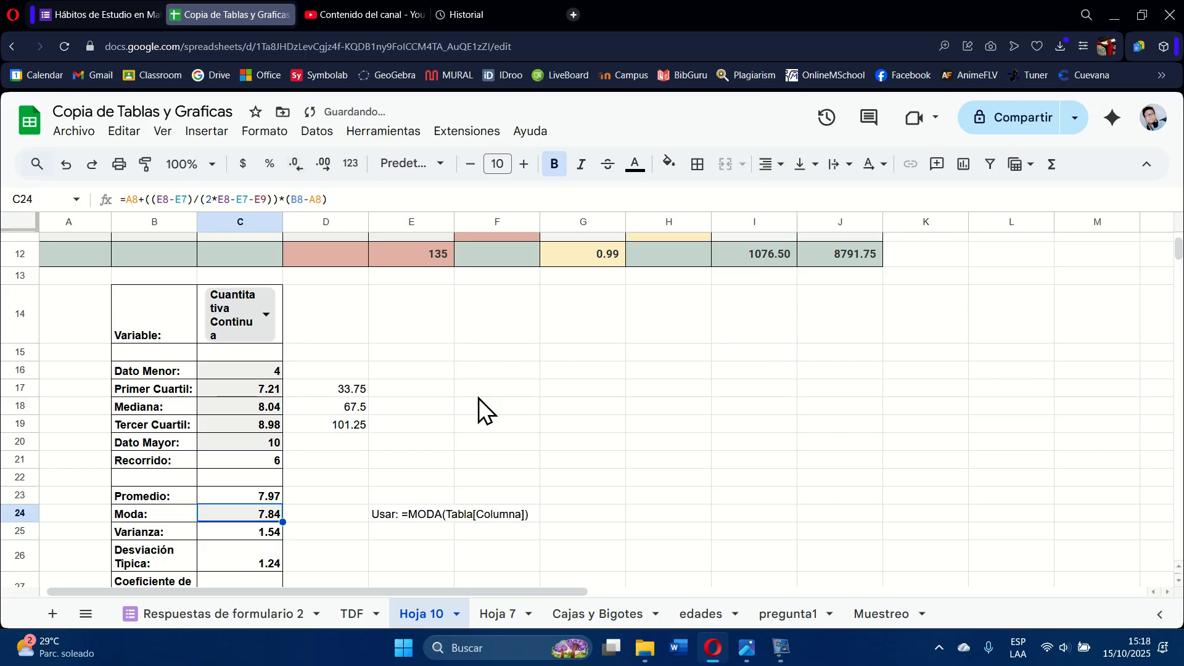
pyautogui.click(516, 445)
pyautogui.scroll(5, 517, 444)
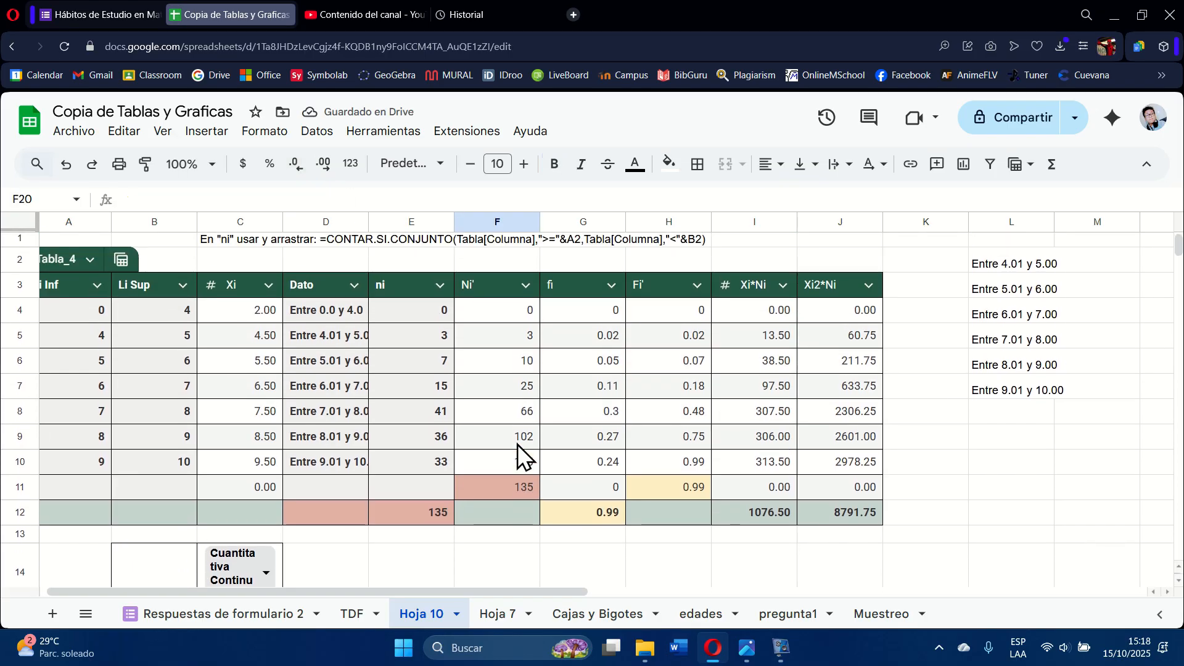
pyautogui.scroll(-3, 517, 444)
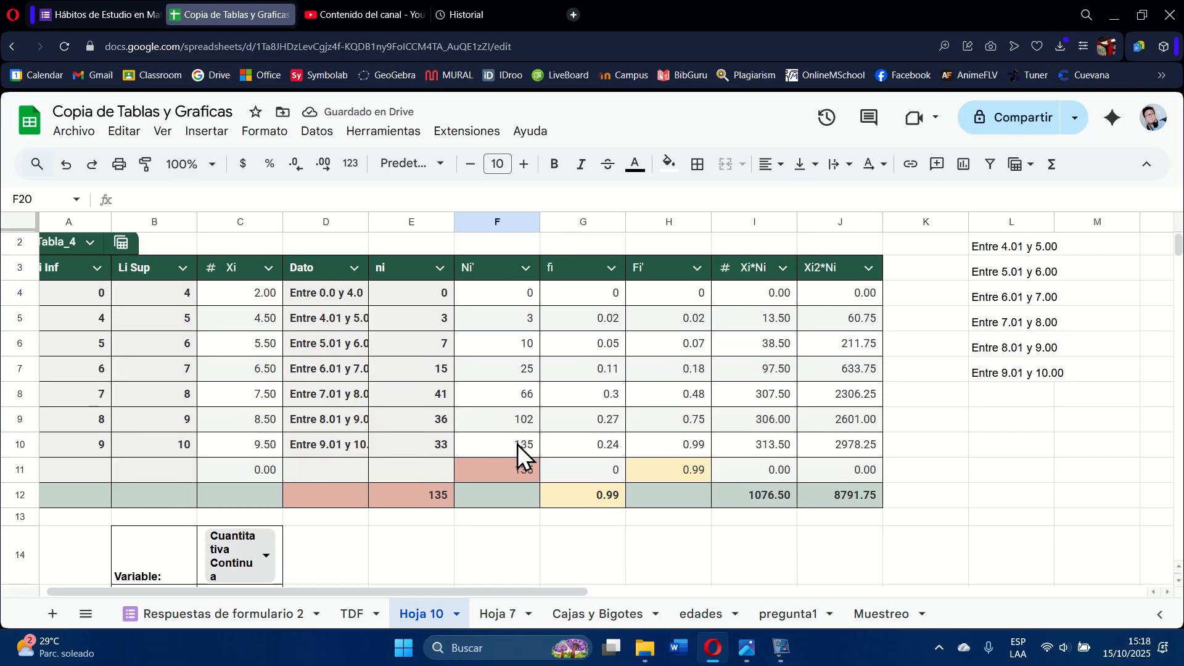
pyautogui.scroll(1, 517, 444)
pyautogui.scroll(-1, 517, 444)
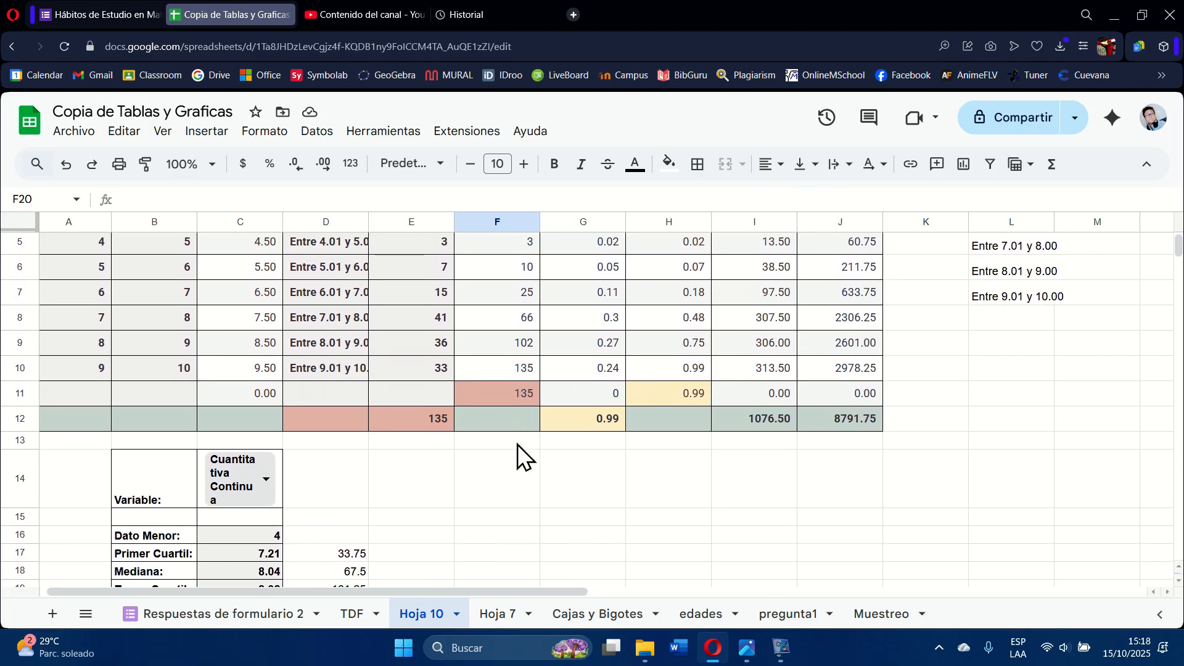
# Duplicate the Cajas y Bigotes sheet and rename the copy Pregunta2
pyautogui.click(580, 601)
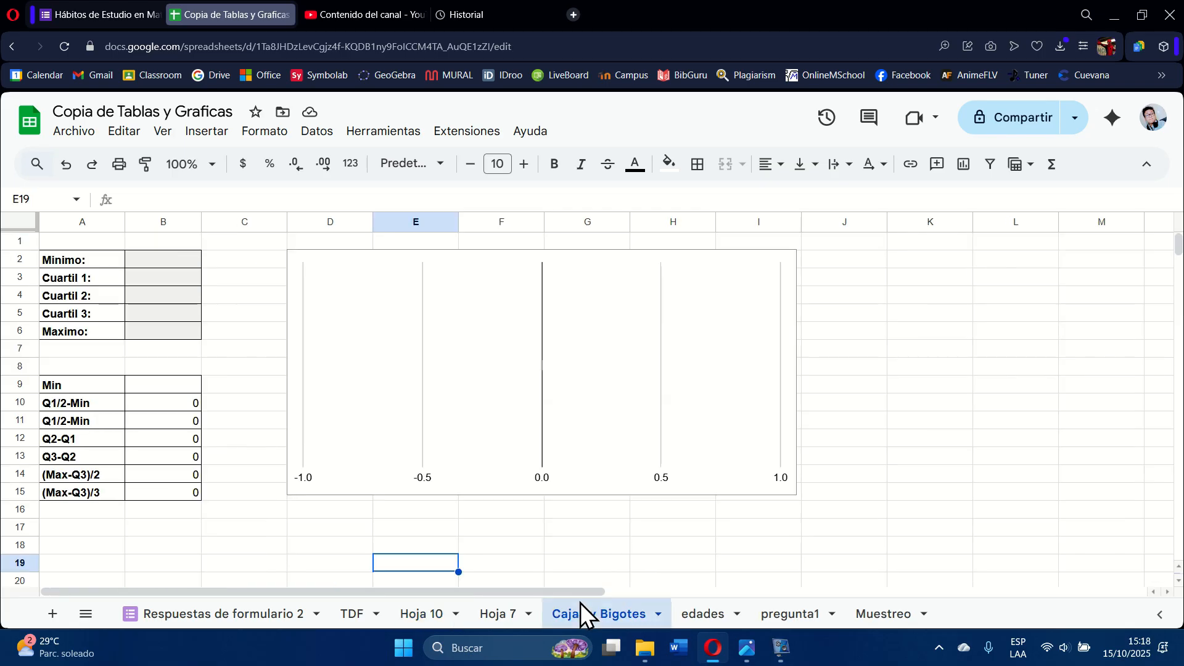
pyautogui.rightClick(582, 609)
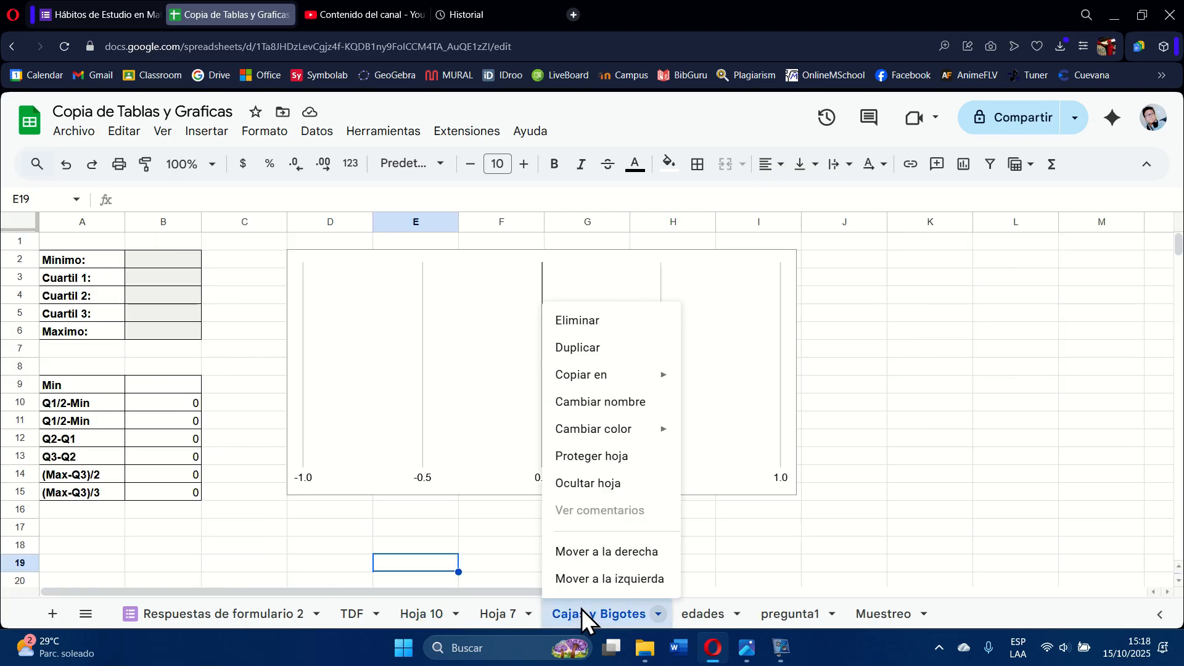
pyautogui.click(593, 356)
pyautogui.doubleClick(725, 611)
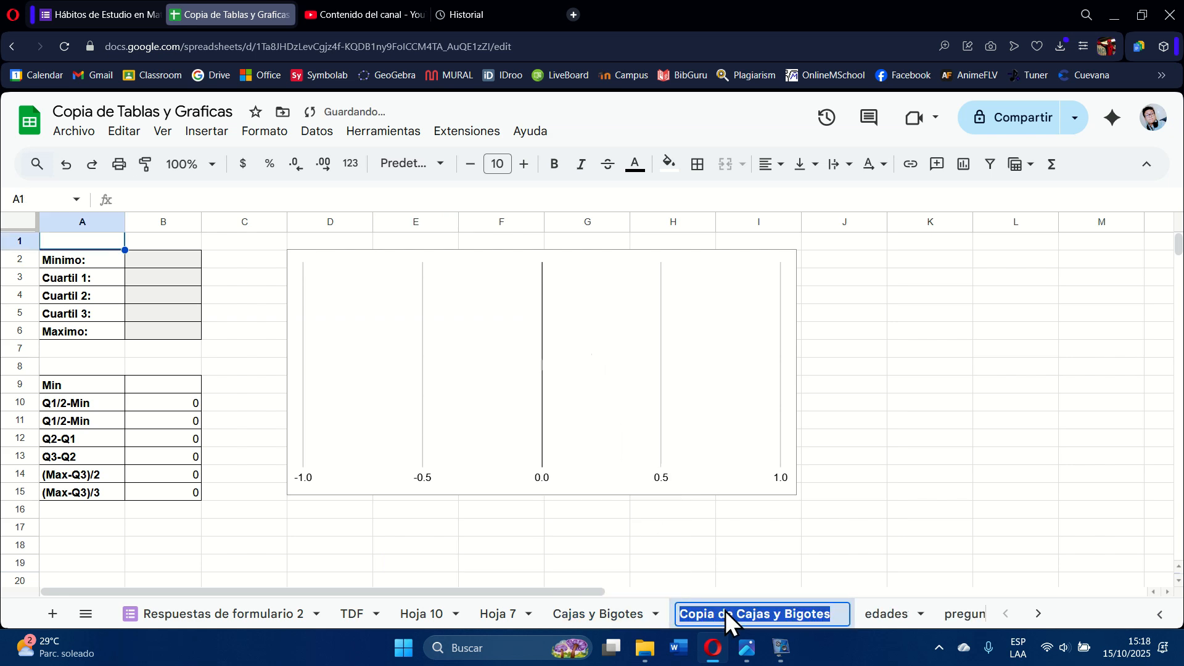
pyautogui.write('>')
pyautogui.press('BackSpace')
pyautogui.write('Pregunta')
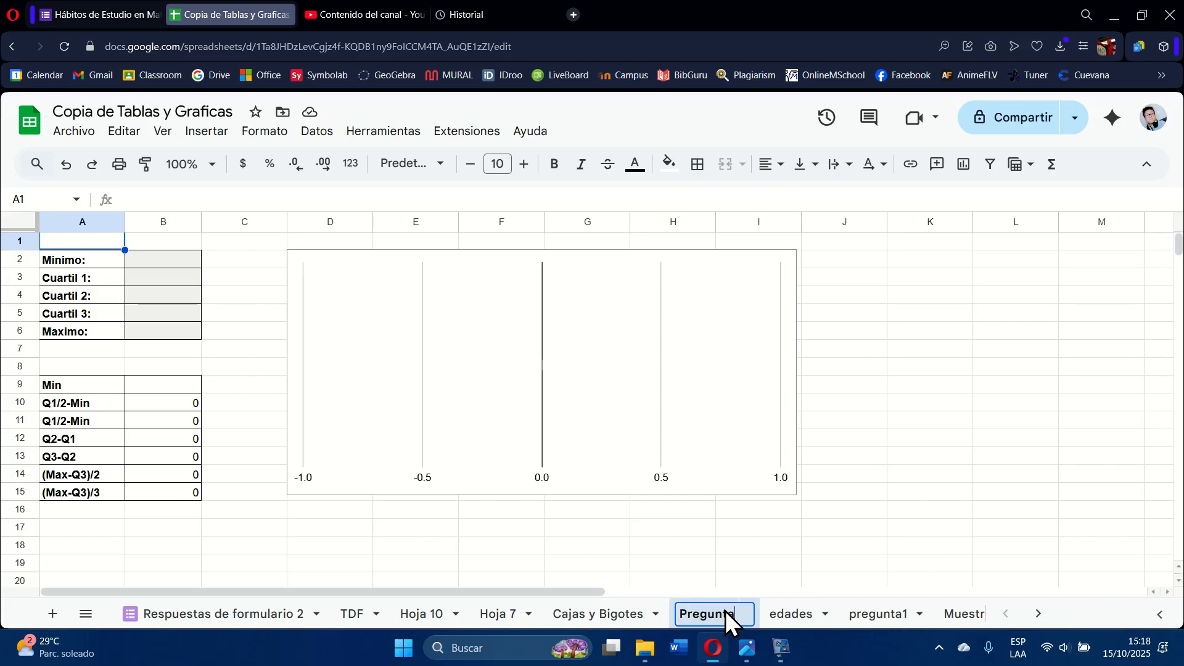
pyautogui.write('2')
pyautogui.press('Return')
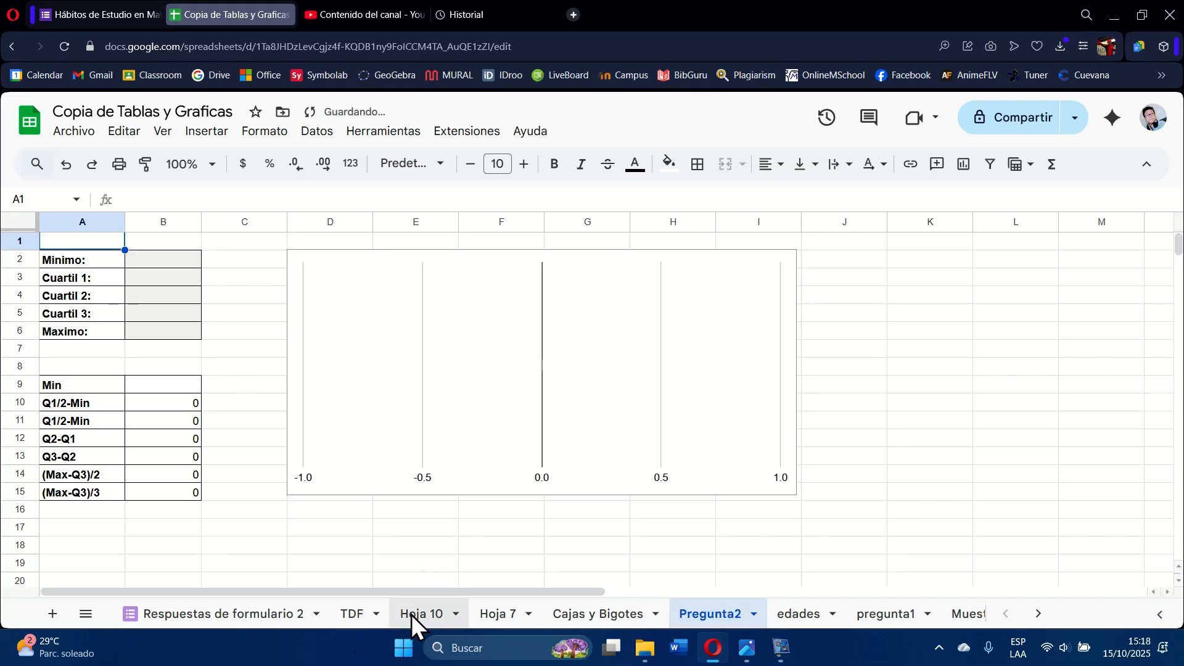
# Copy the five values from Dato Menor to Dato Mayor in Hoja 10 into B2:B6 of Pregunta2, pasting values only
pyautogui.click(413, 615)
pyautogui.scroll(-3, 369, 479)
pyautogui.moveTo(278, 386); pyautogui.dragTo(272, 450)
pyautogui.hotkey('ctrl', 'c')
pyautogui.click(711, 616)
pyautogui.click(185, 261)
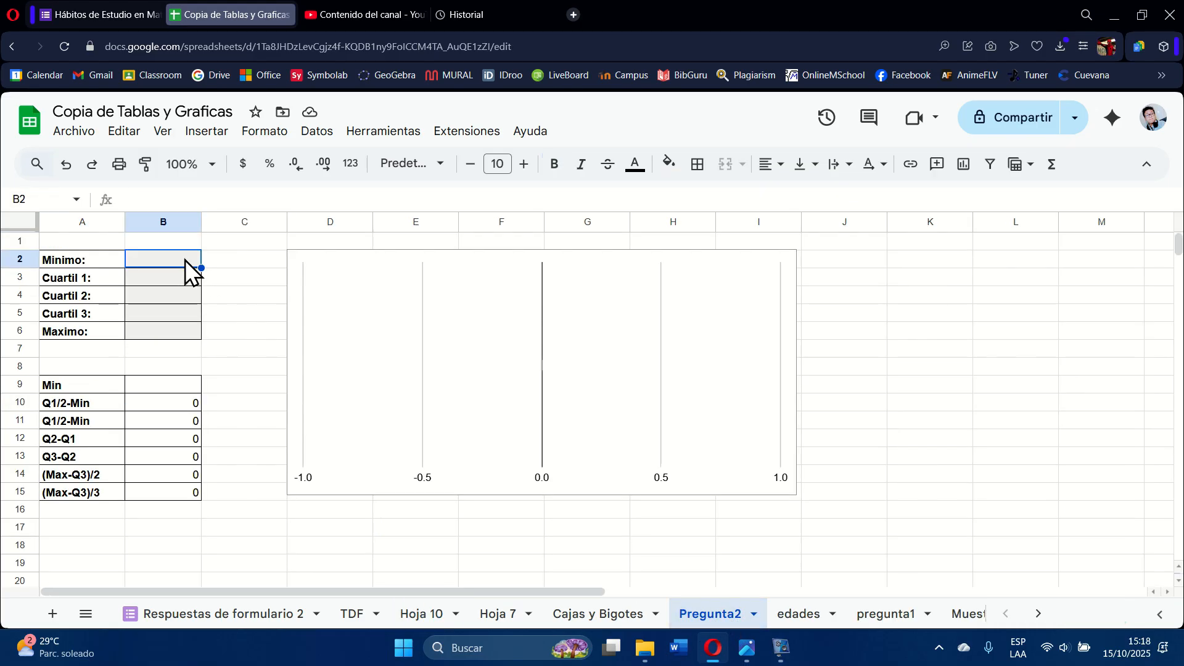
pyautogui.hotkey('ctrl', 'v')
pyautogui.click(221, 354)
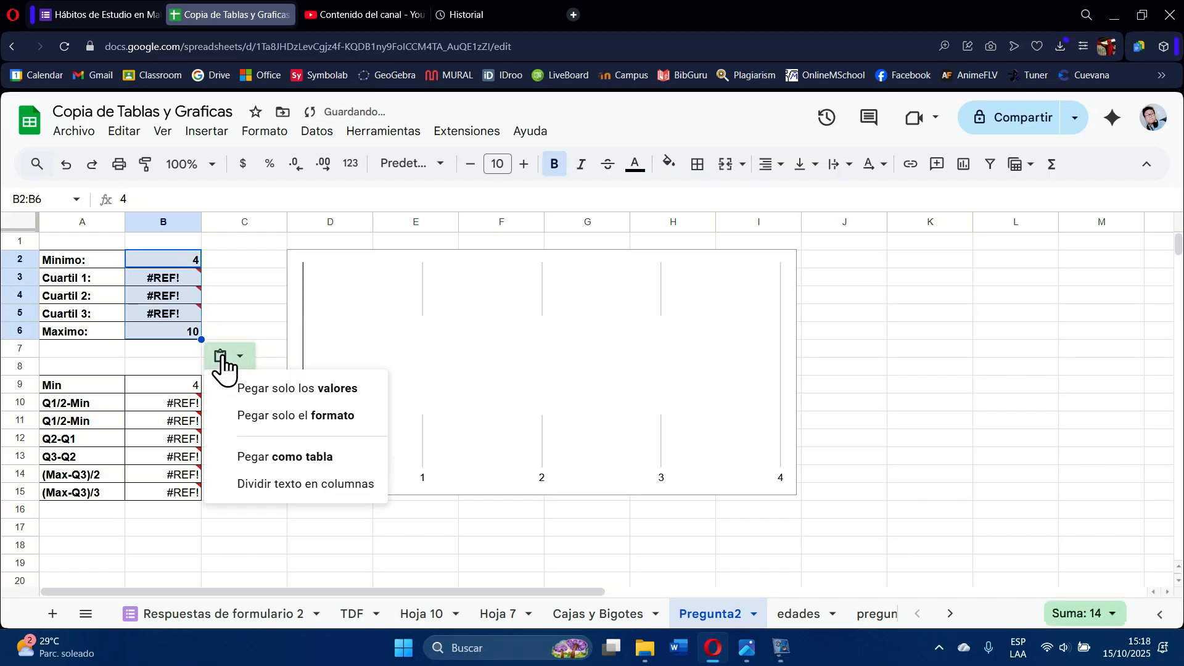
pyautogui.click(255, 390)
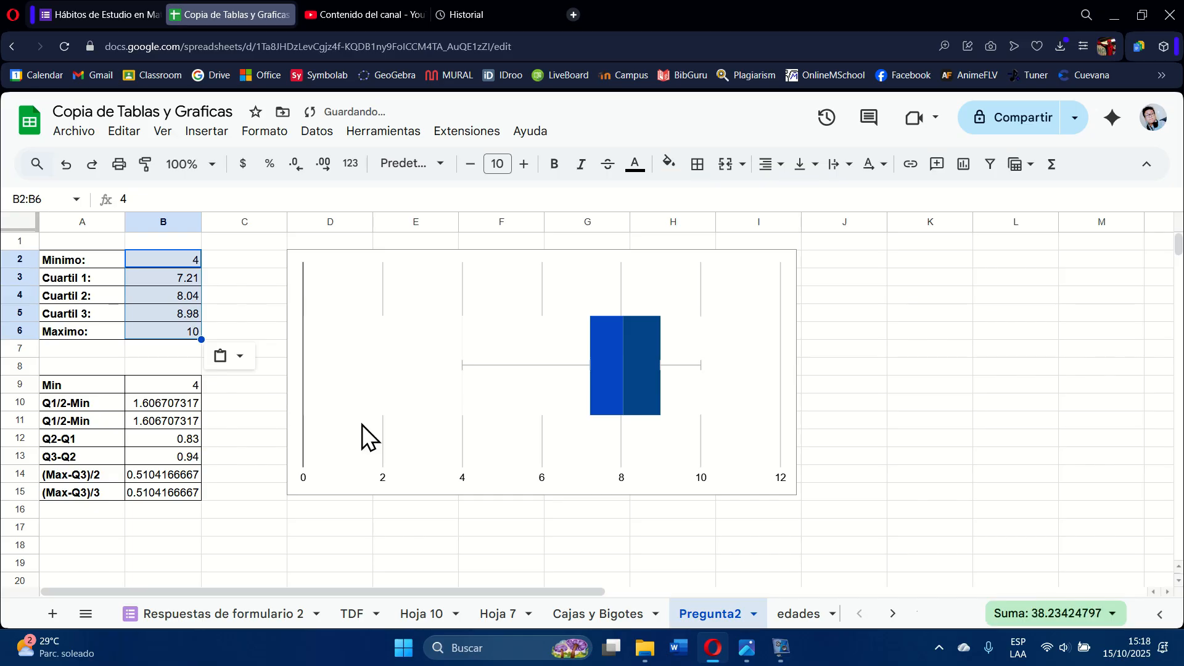
pyautogui.click(436, 565)
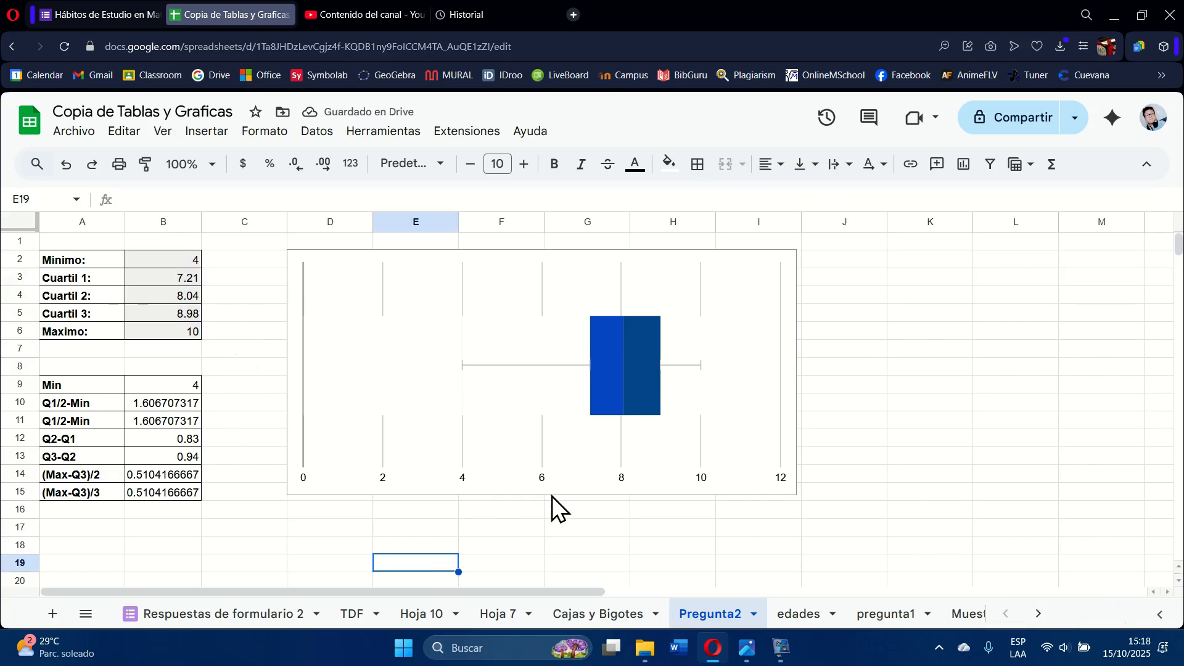
# Show the axis line on the box plot's horizontal axis and limit the axis to a minimum of 0 and a maximum of 10
pyautogui.doubleClick(579, 476)
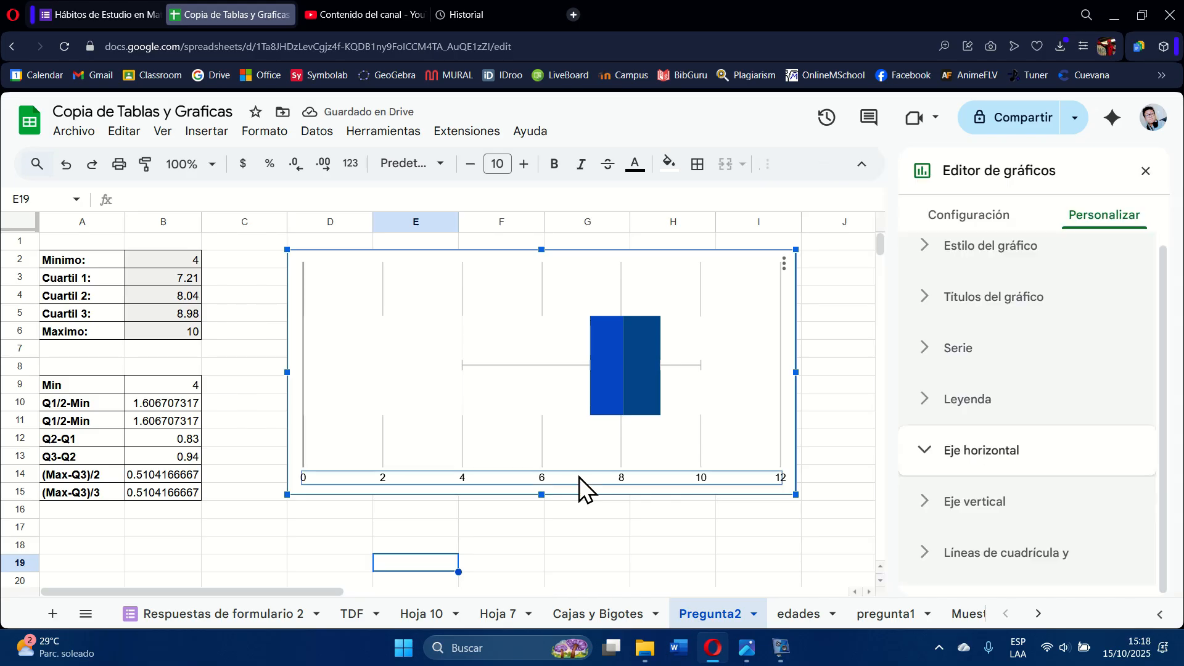
pyautogui.scroll(-3, 1021, 459)
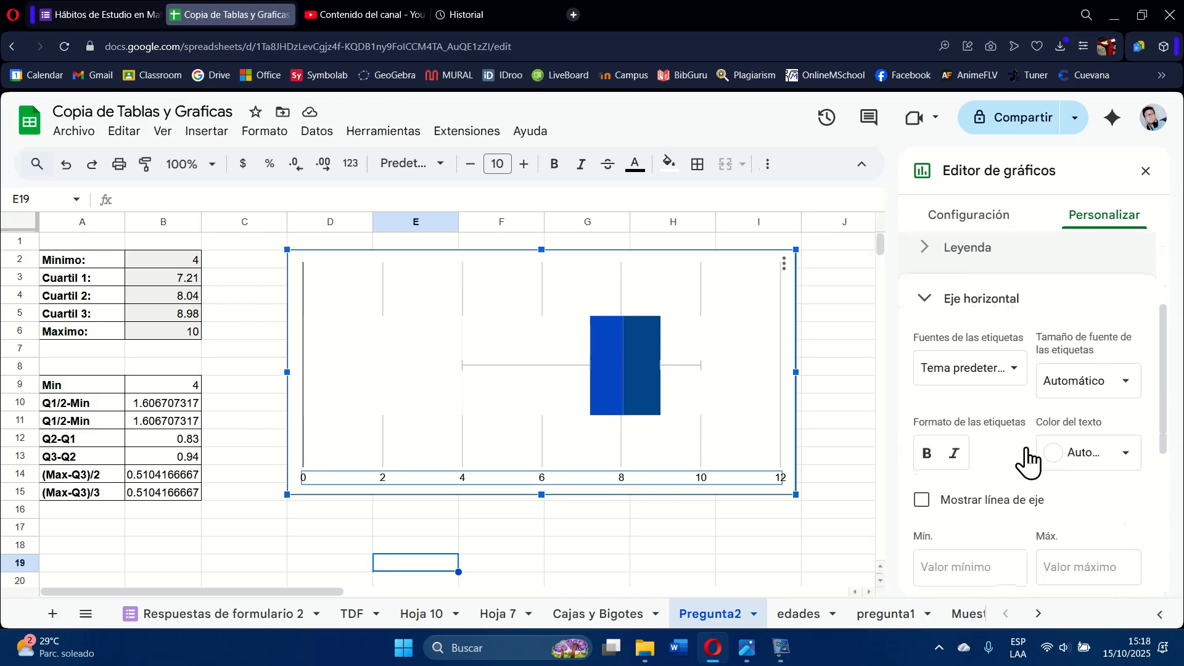
pyautogui.click(922, 499)
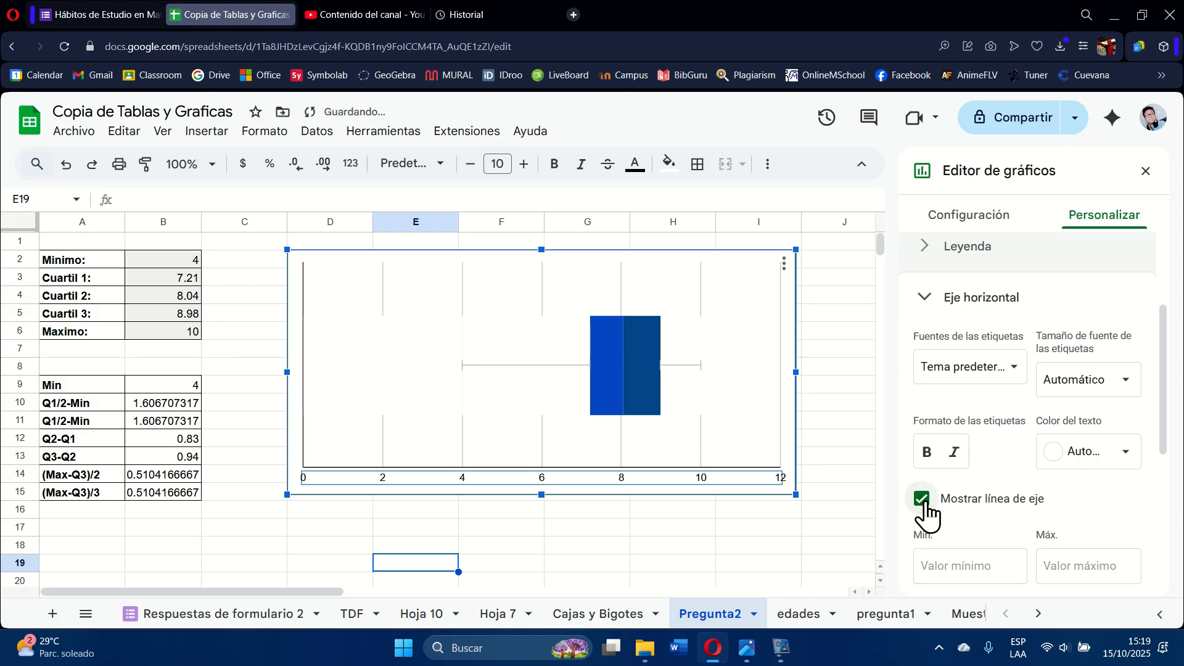
pyautogui.click(964, 566)
pyautogui.write('0')
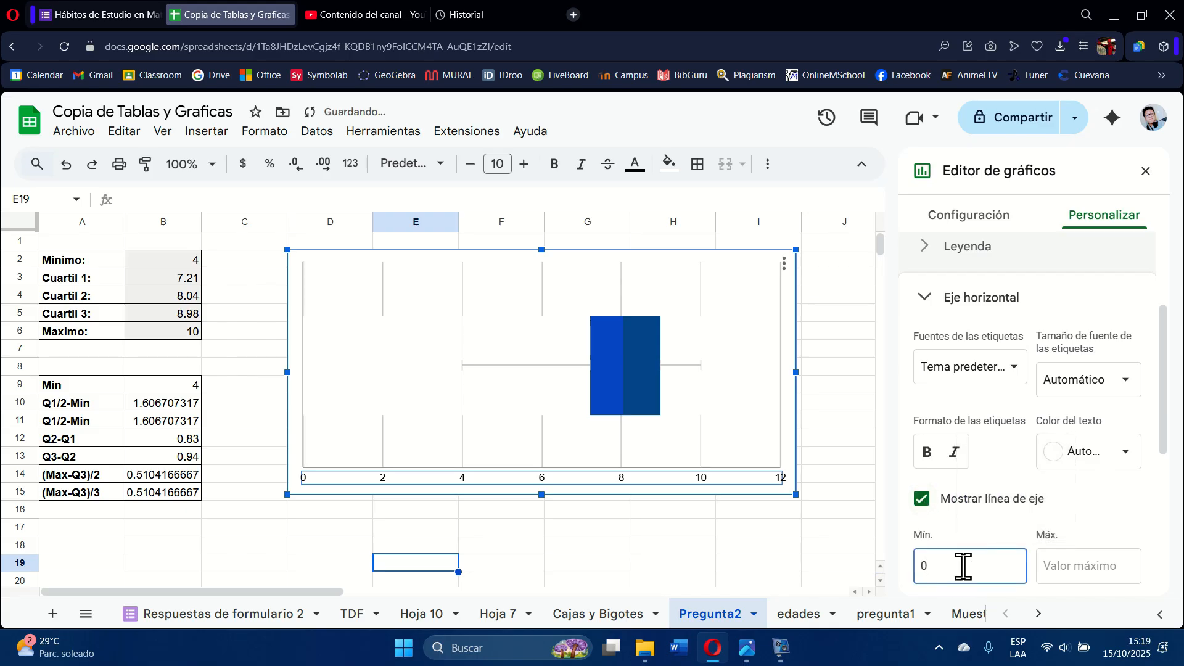
pyautogui.click(1111, 566)
pyautogui.write('10')
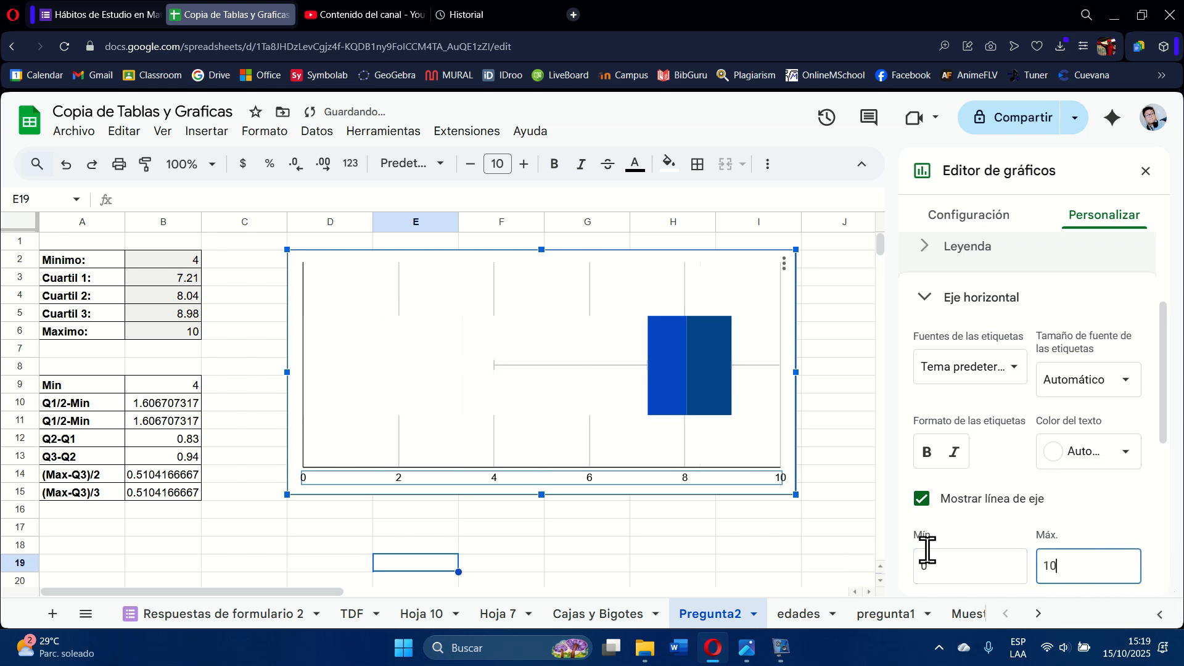
# Enable secondary gridlines on the box plot and set their count to 3
pyautogui.scroll(-5, 977, 540)
pyautogui.scroll(-1, 977, 541)
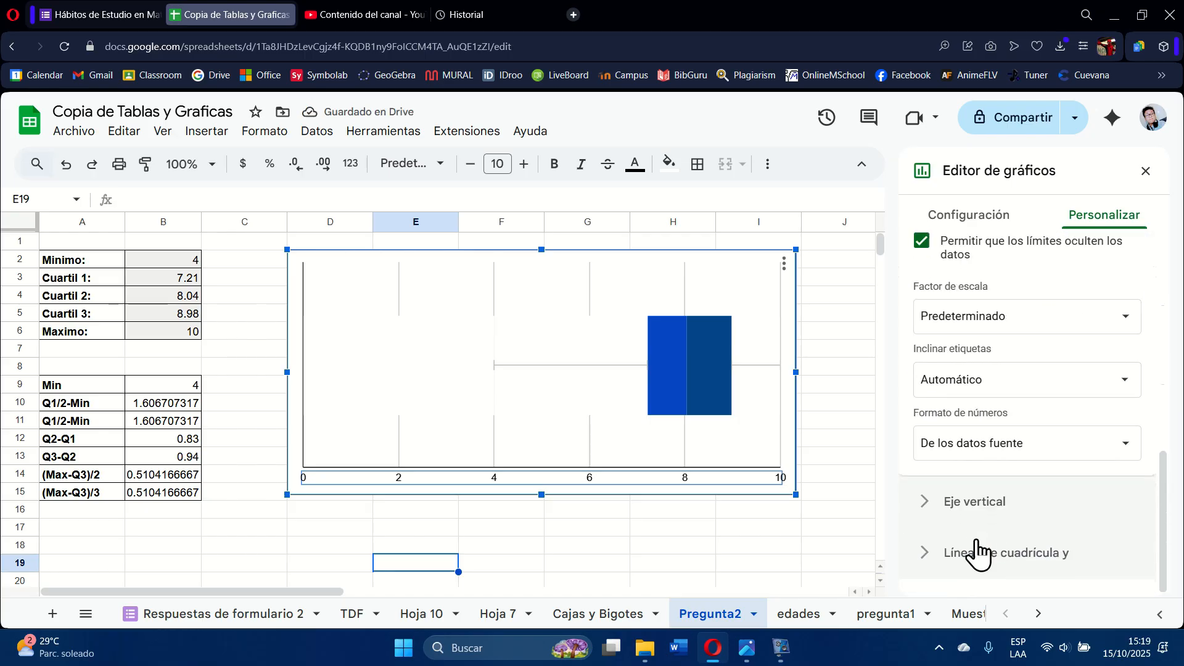
pyautogui.click(920, 562)
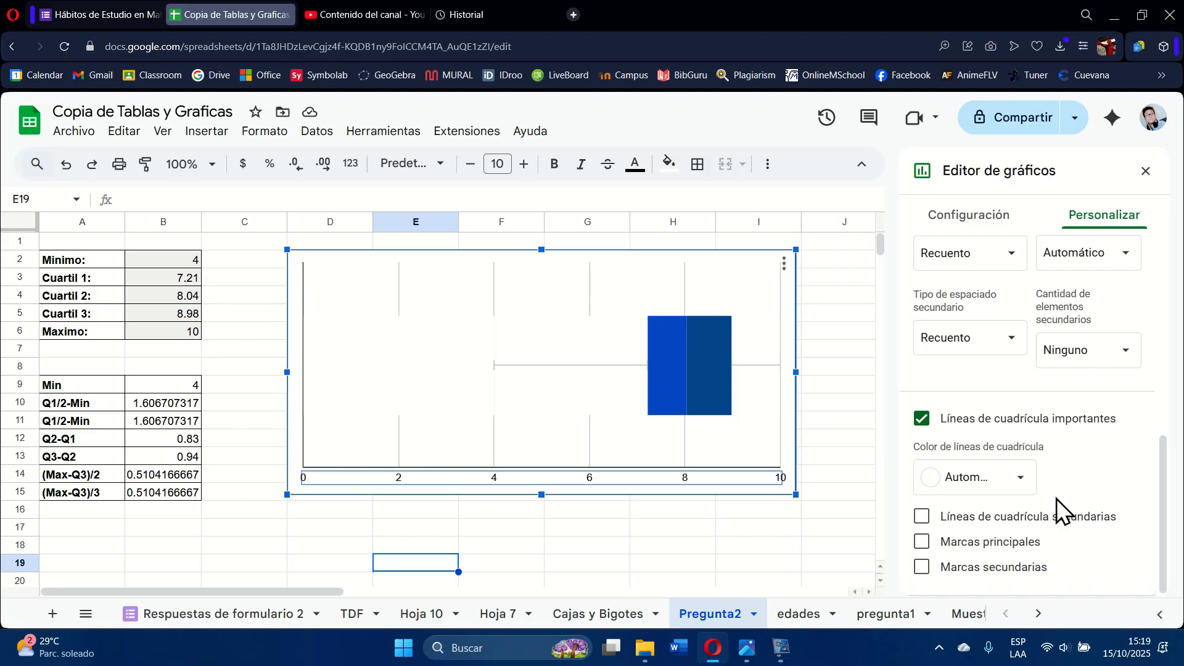
pyautogui.click(973, 537)
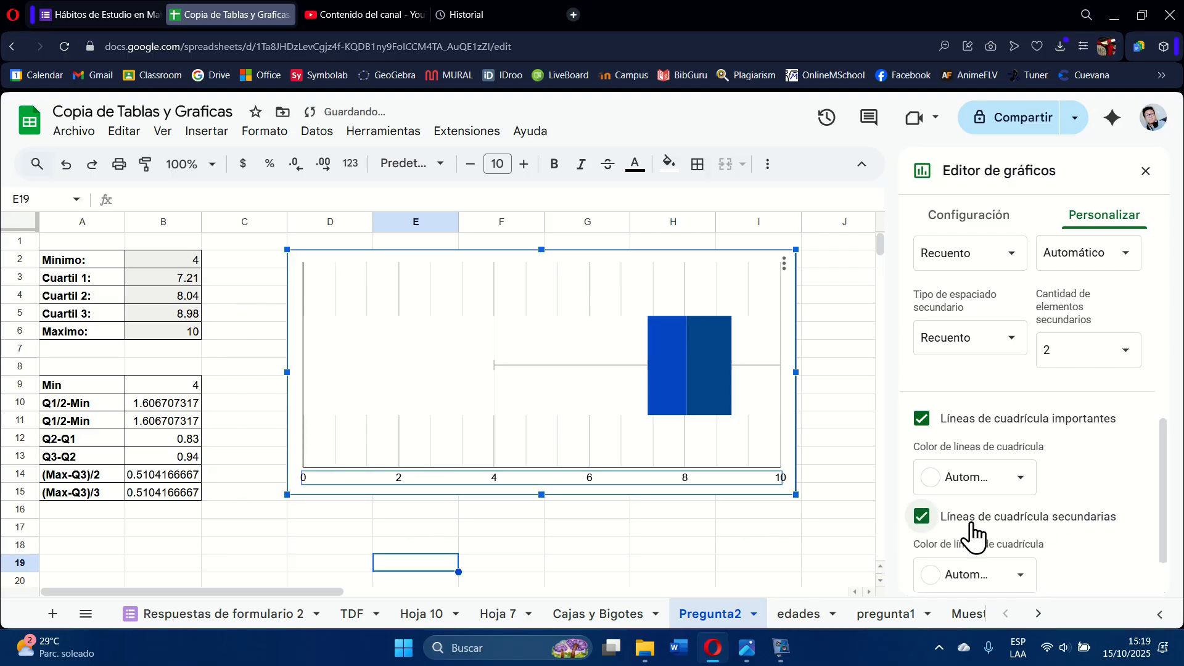
pyautogui.click(1087, 347)
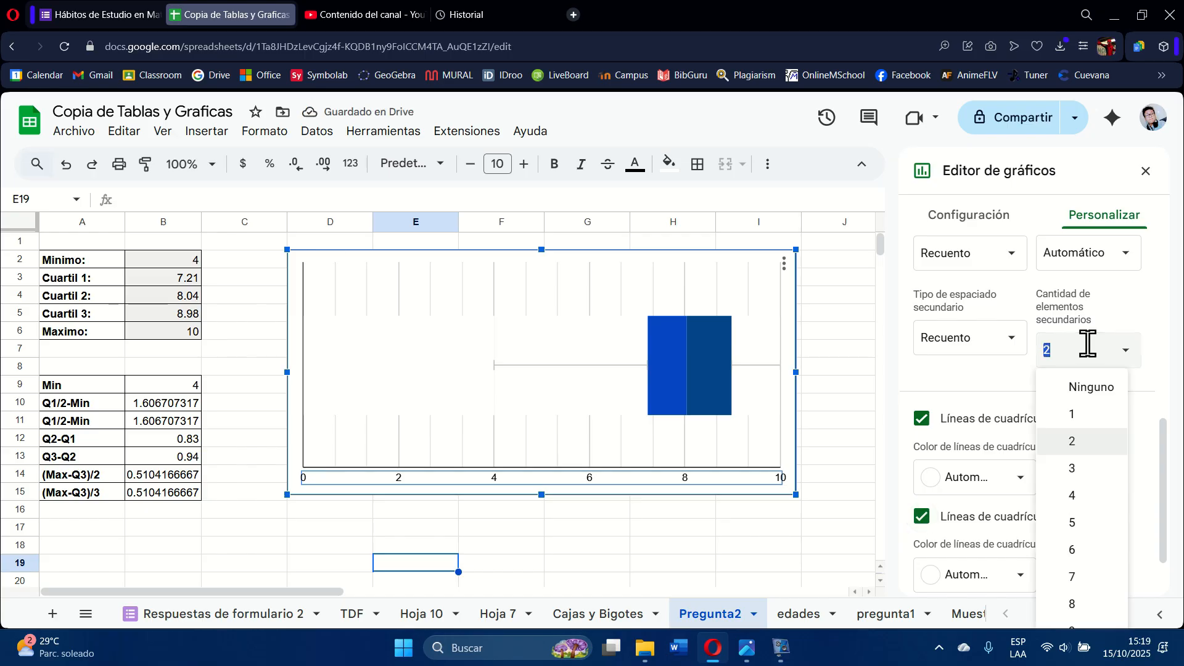
pyautogui.click(1093, 470)
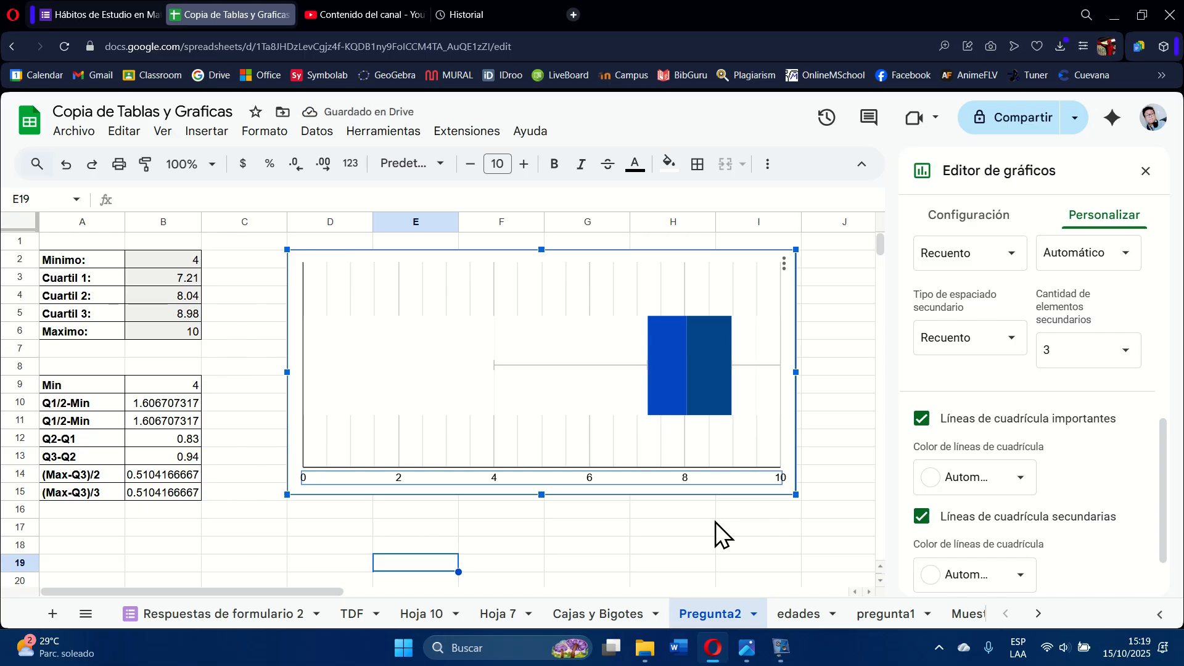
pyautogui.click(579, 530)
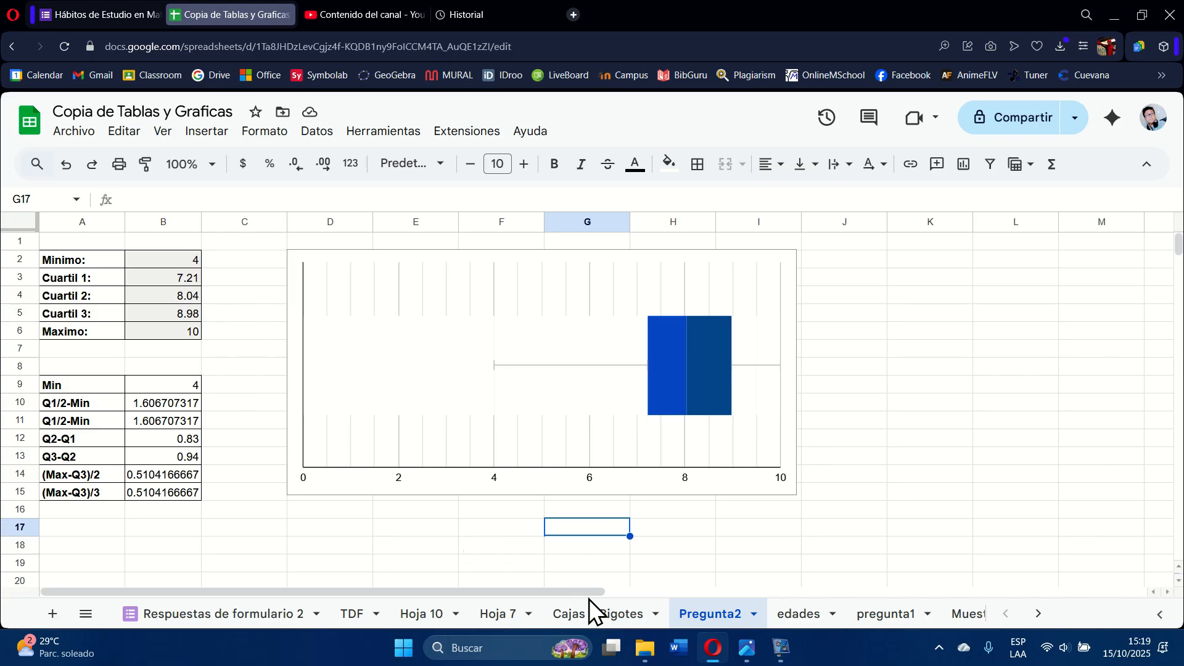
# Insert a column chart in Hoja 10 from the Dato and ni values in D4:E10
pyautogui.click(426, 613)
pyautogui.click(611, 441)
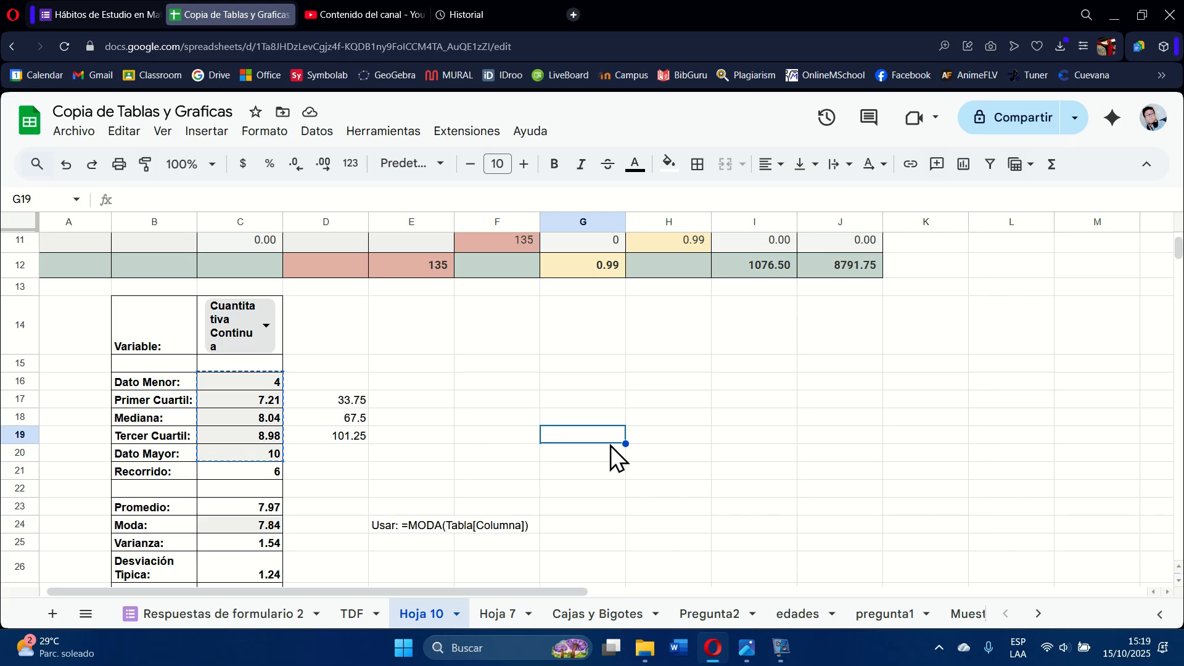
pyautogui.scroll(2, 611, 446)
pyautogui.scroll(2, 611, 445)
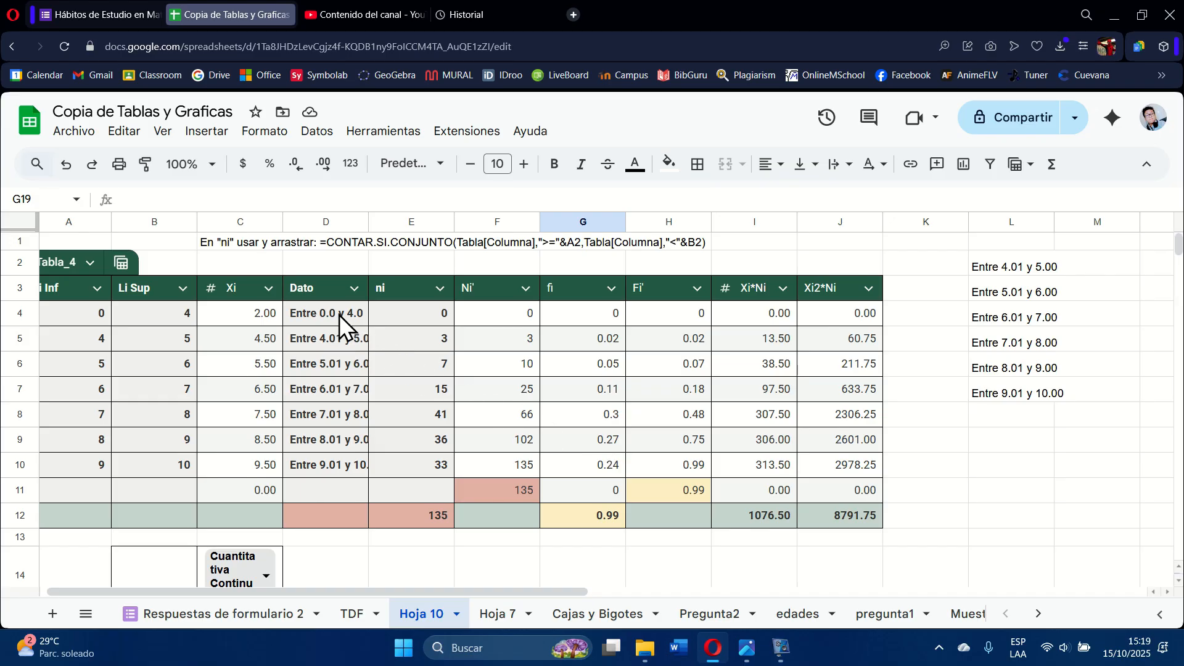
pyautogui.moveTo(339, 314); pyautogui.dragTo(427, 462)
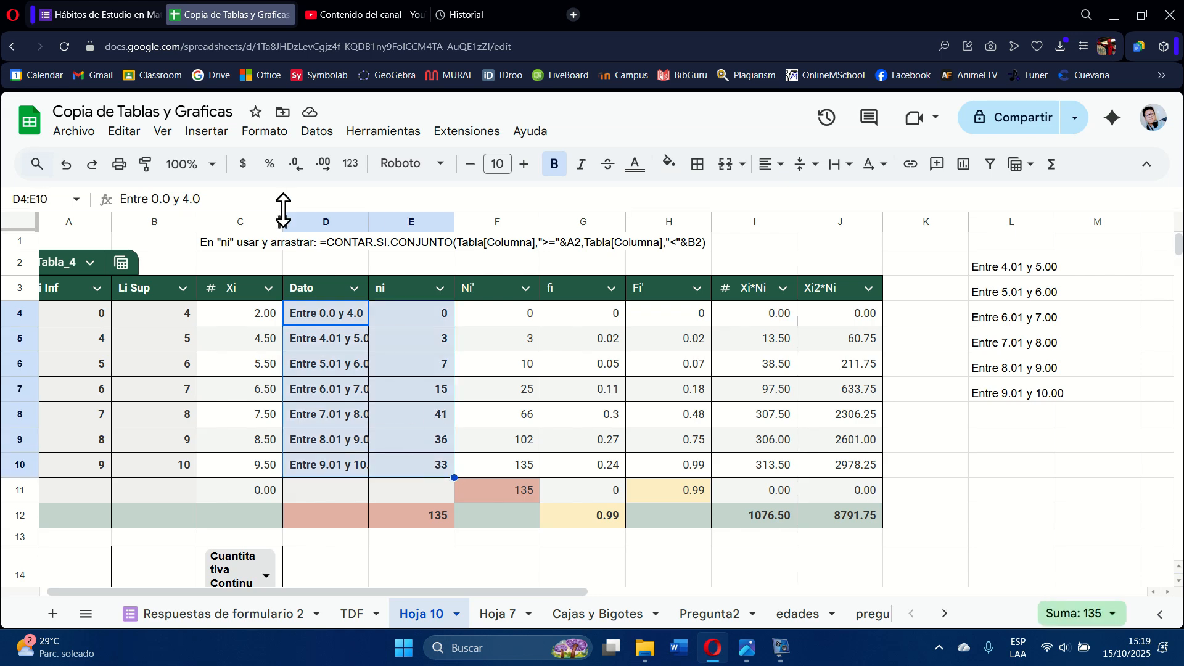
pyautogui.click(201, 134)
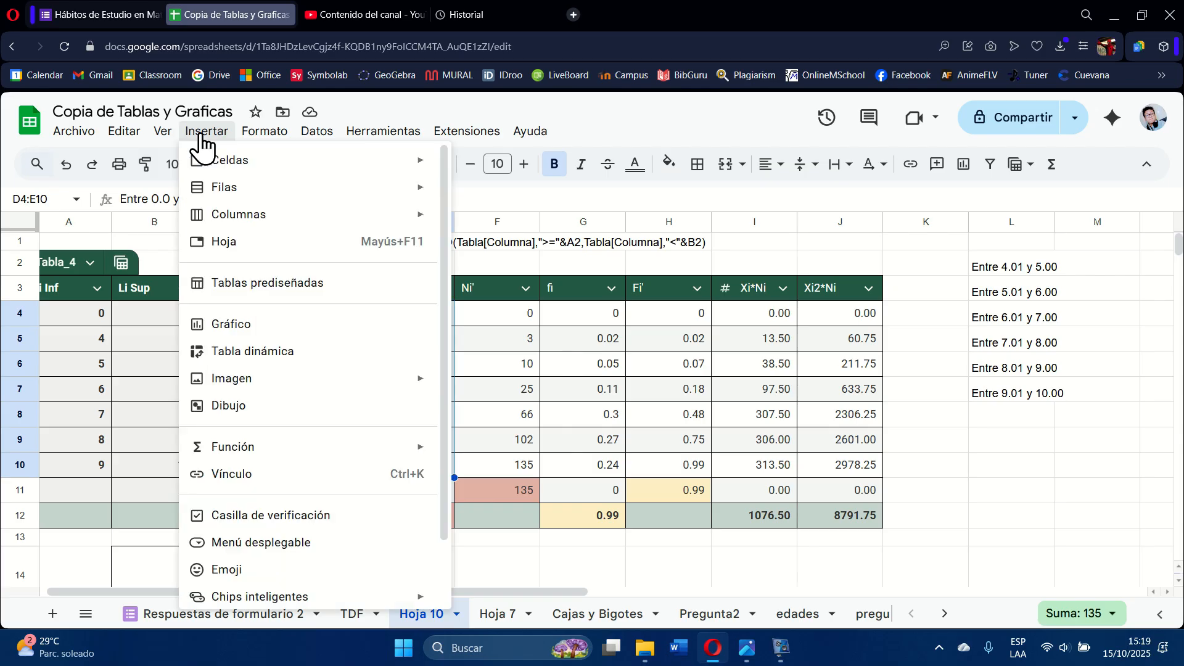
pyautogui.click(238, 327)
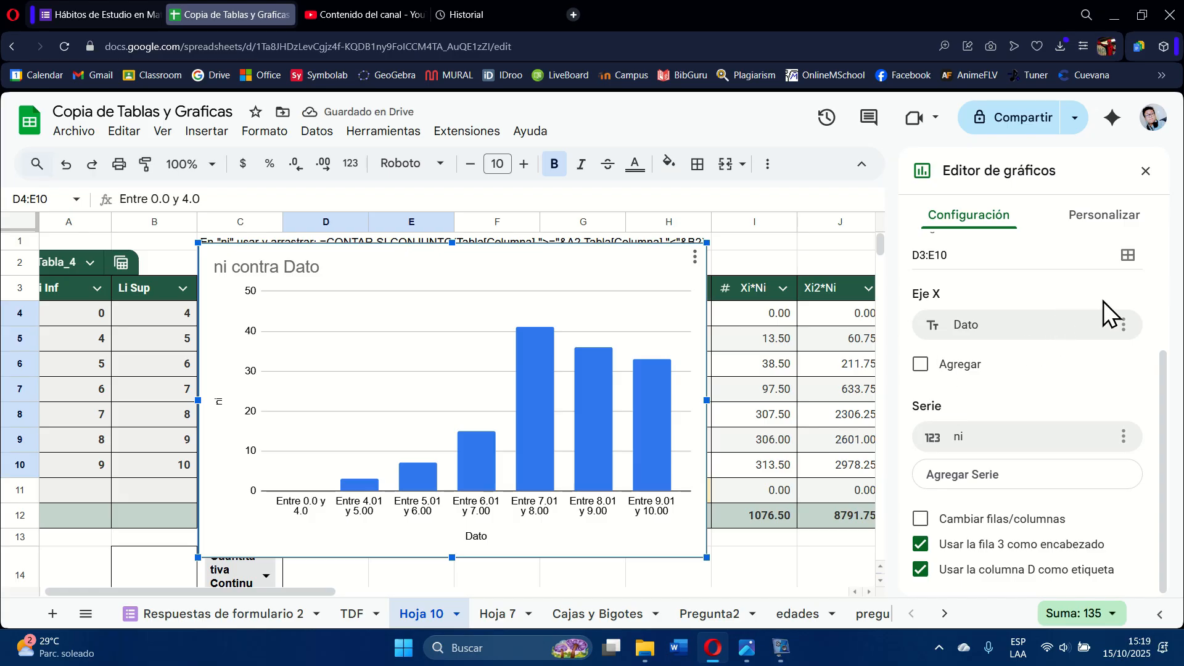
pyautogui.scroll(3, 1053, 343)
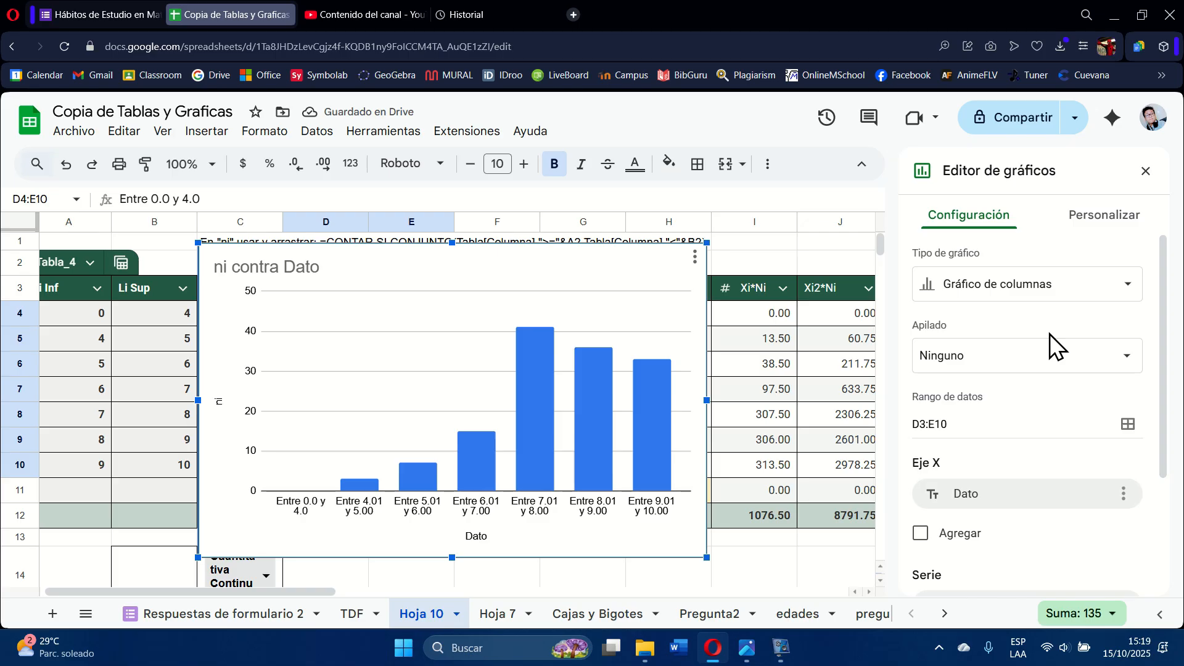
# Change the column chart to a combo chart and add ni as a second series
pyautogui.click(1056, 291)
pyautogui.scroll(-3, 1074, 450)
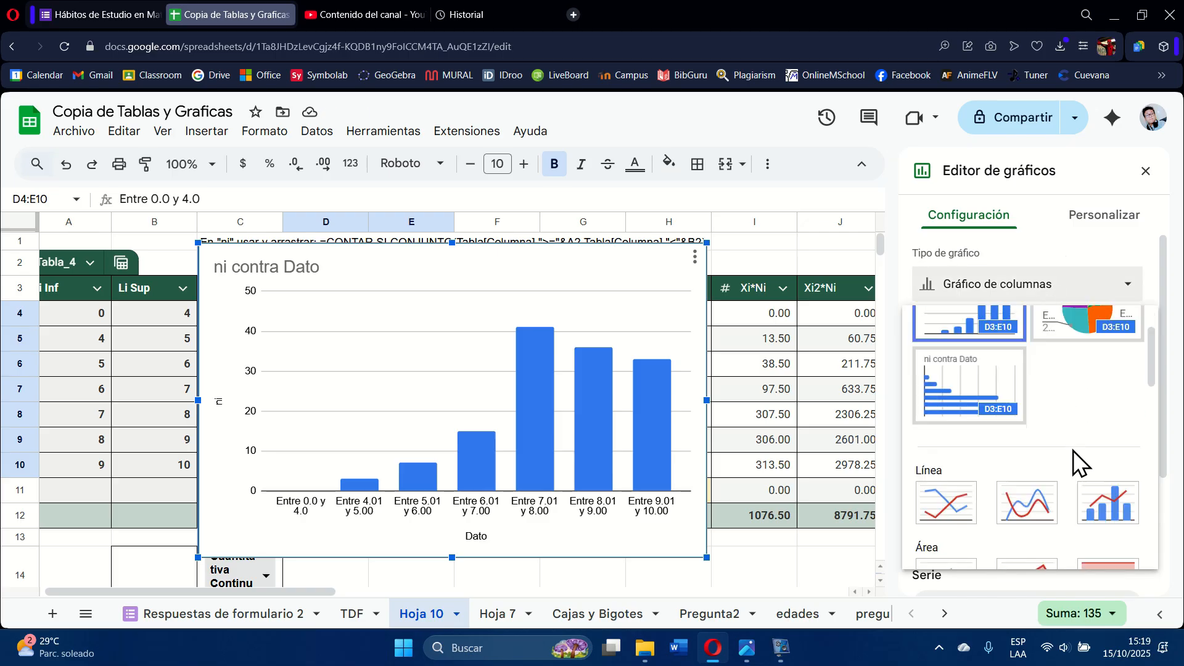
pyautogui.click(1097, 454)
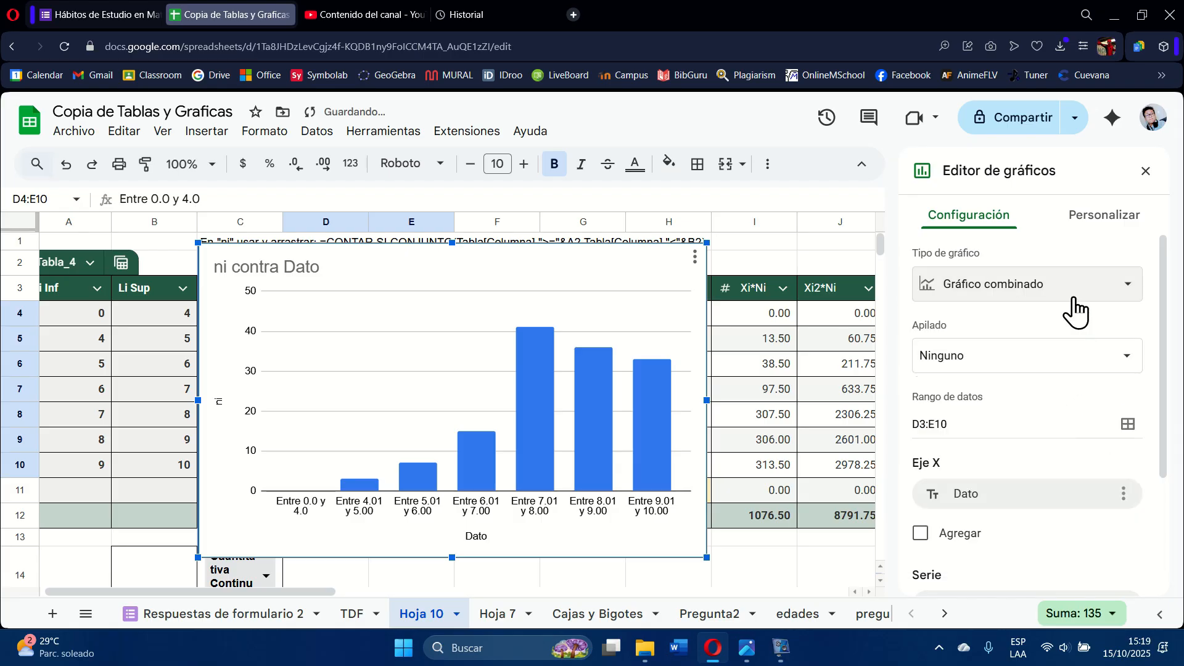
pyautogui.scroll(-2, 1050, 428)
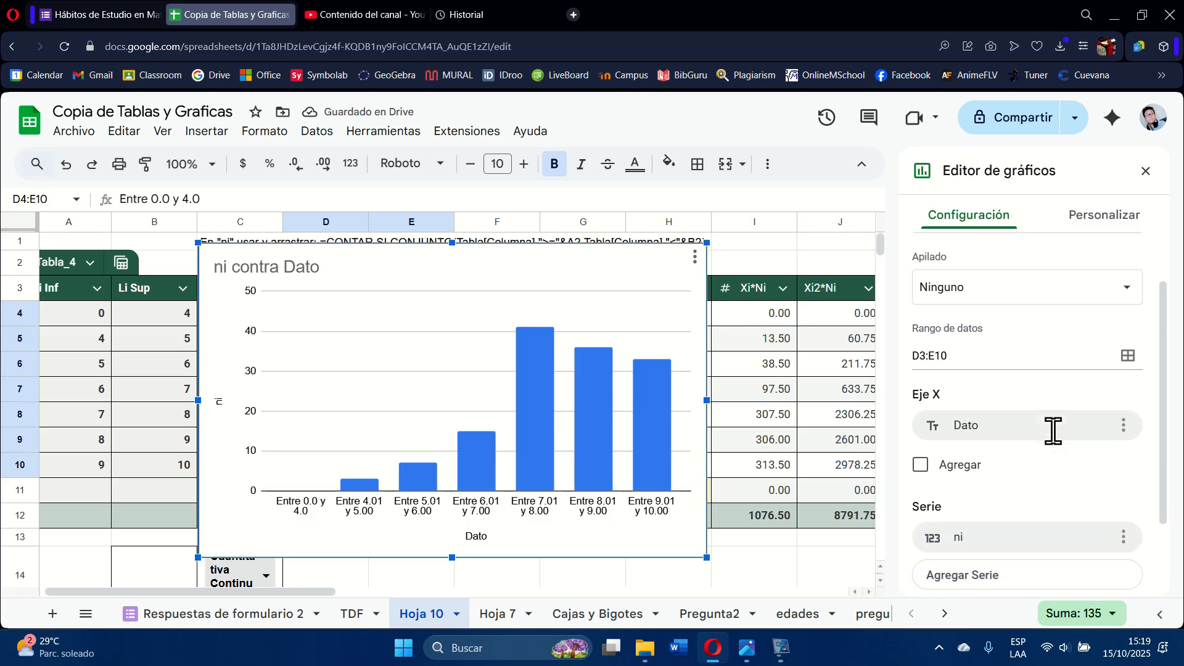
pyautogui.scroll(-1, 1047, 481)
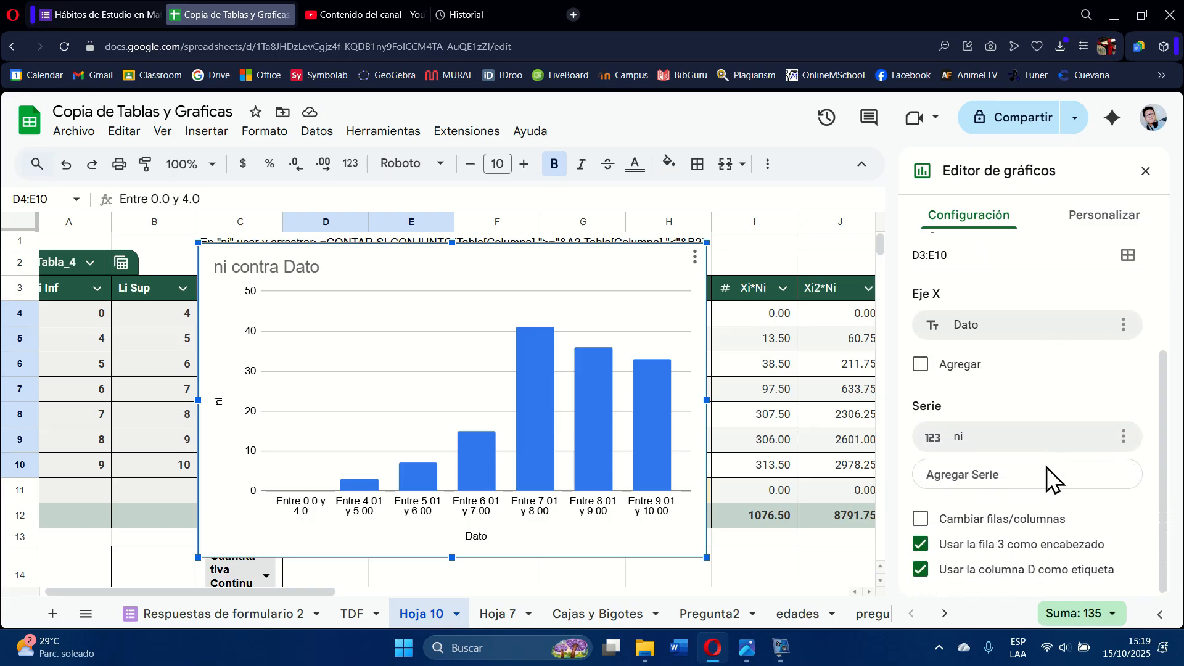
pyautogui.click(1002, 476)
pyautogui.click(942, 546)
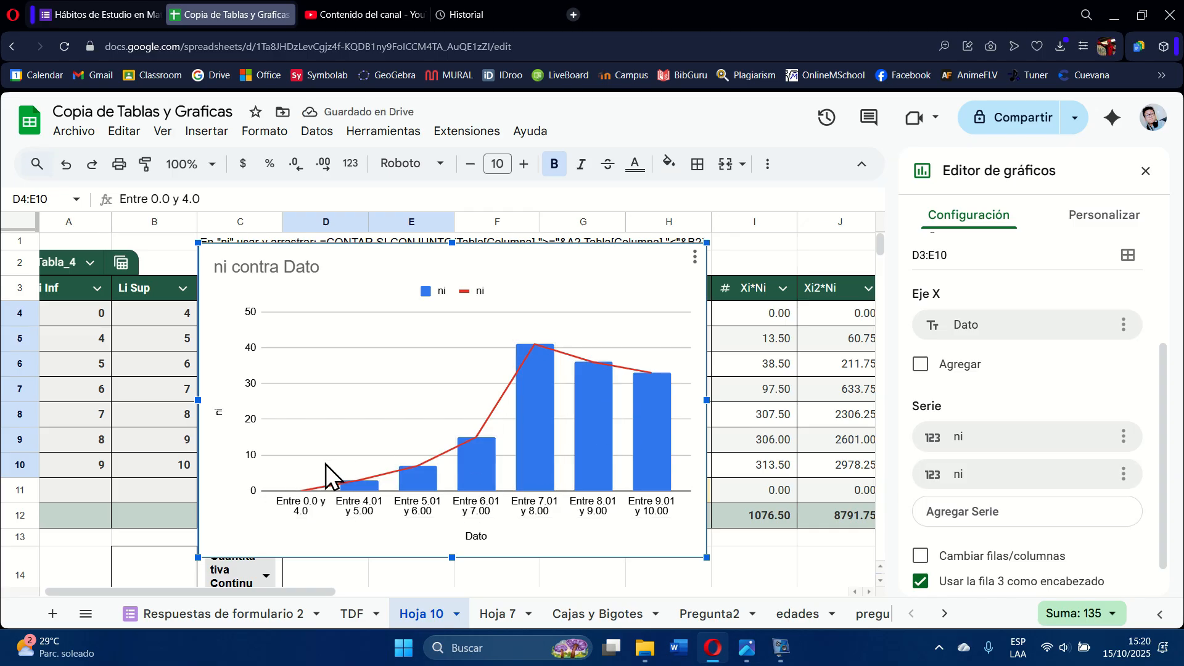
# Delete the combo chart's title and its legend
pyautogui.click(394, 474)
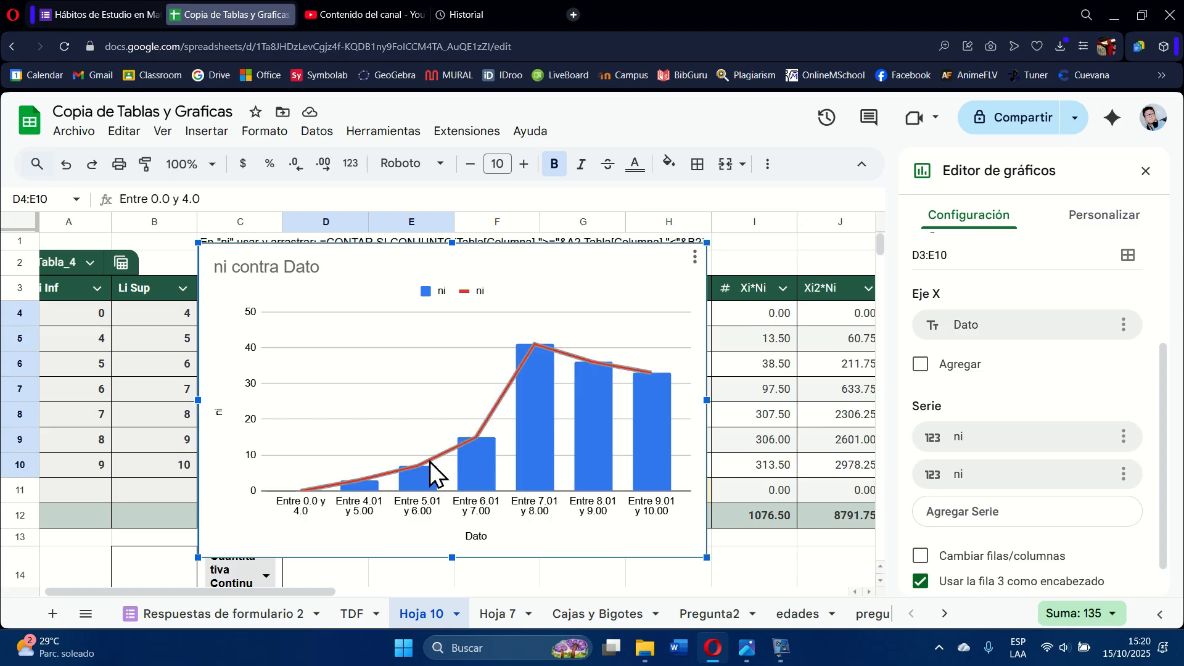
pyautogui.press('Escape')
pyautogui.click(454, 295)
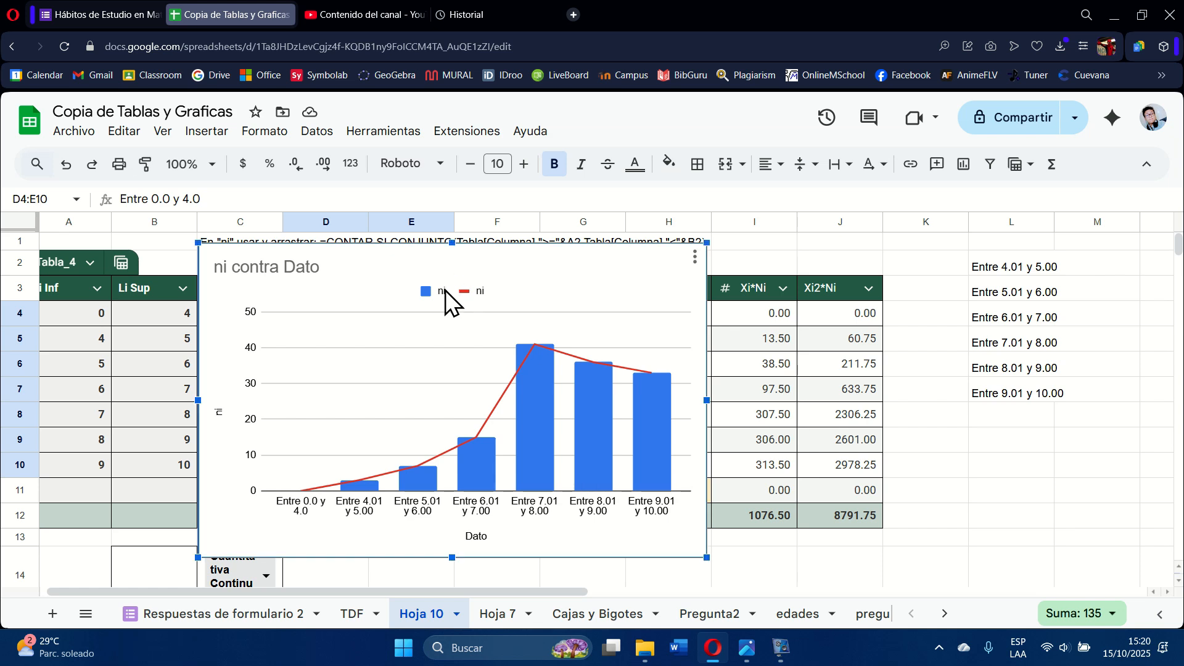
pyautogui.doubleClick(445, 290)
pyautogui.click(283, 269)
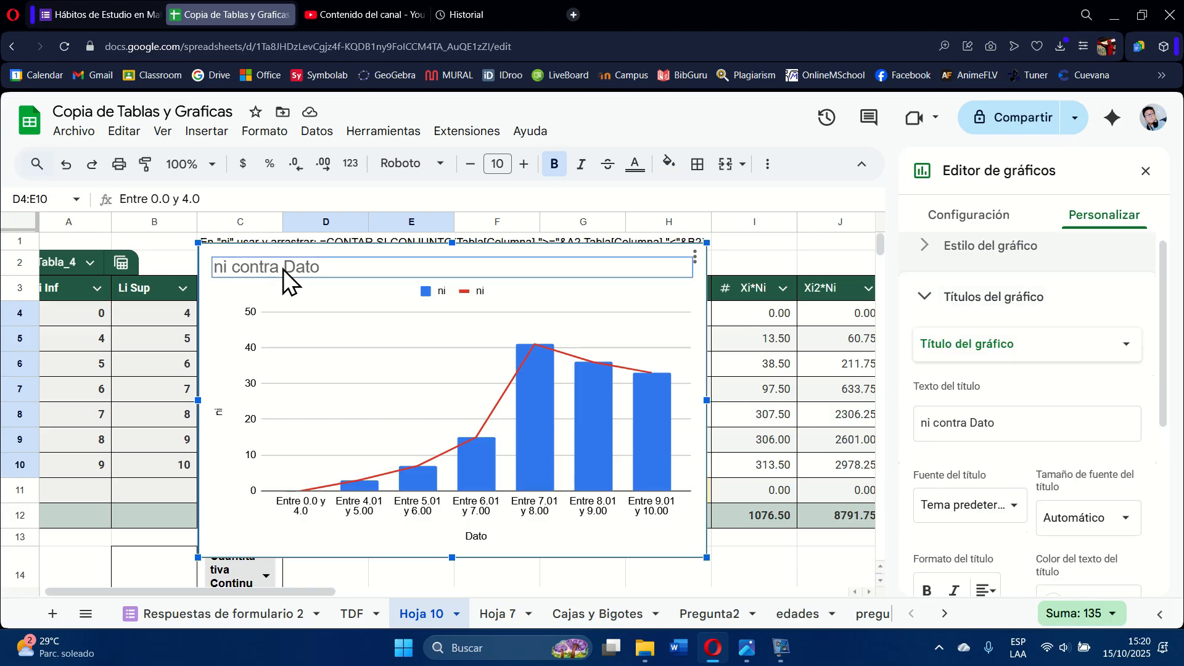
pyautogui.press('Delete')
pyautogui.click(438, 267)
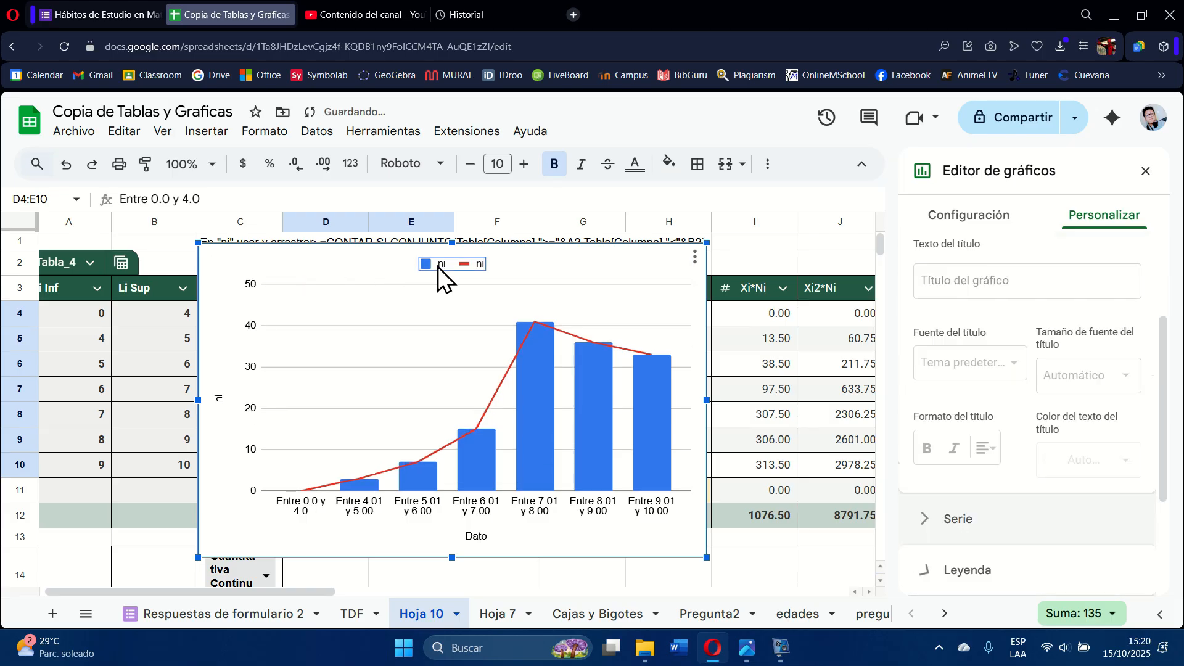
pyautogui.press('Delete')
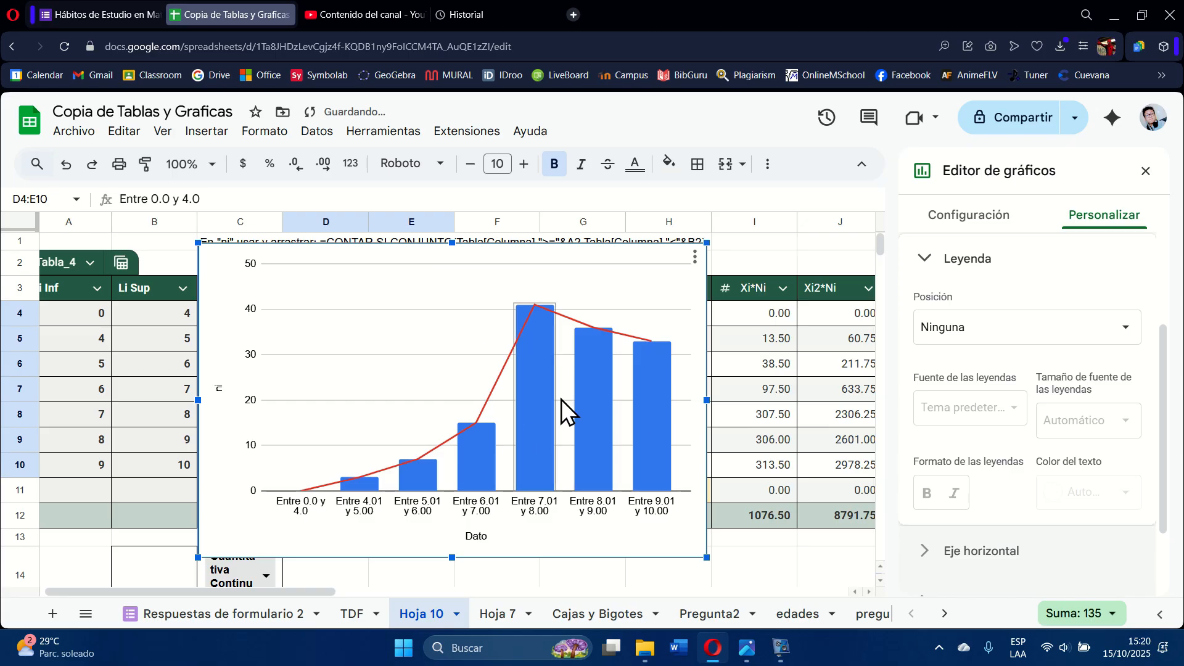
# Limit the combo chart's vertical axis to a minimum of 0 and a maximum of 45, and close the chart editor
pyautogui.scroll(-2, 1049, 456)
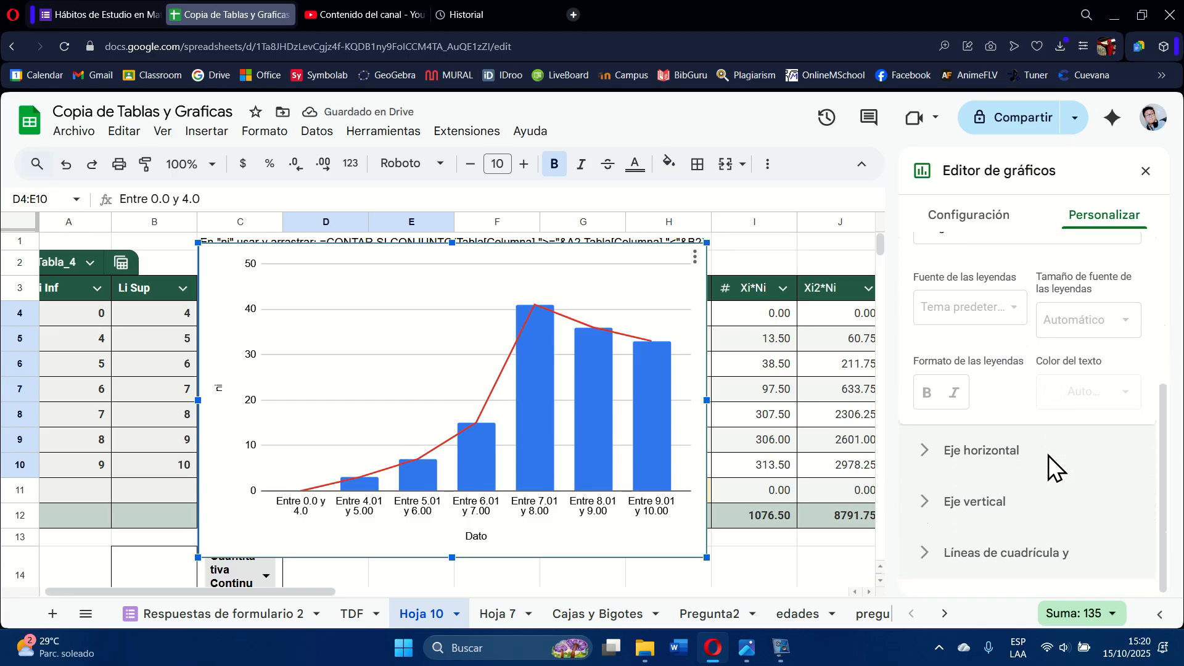
pyautogui.click(931, 503)
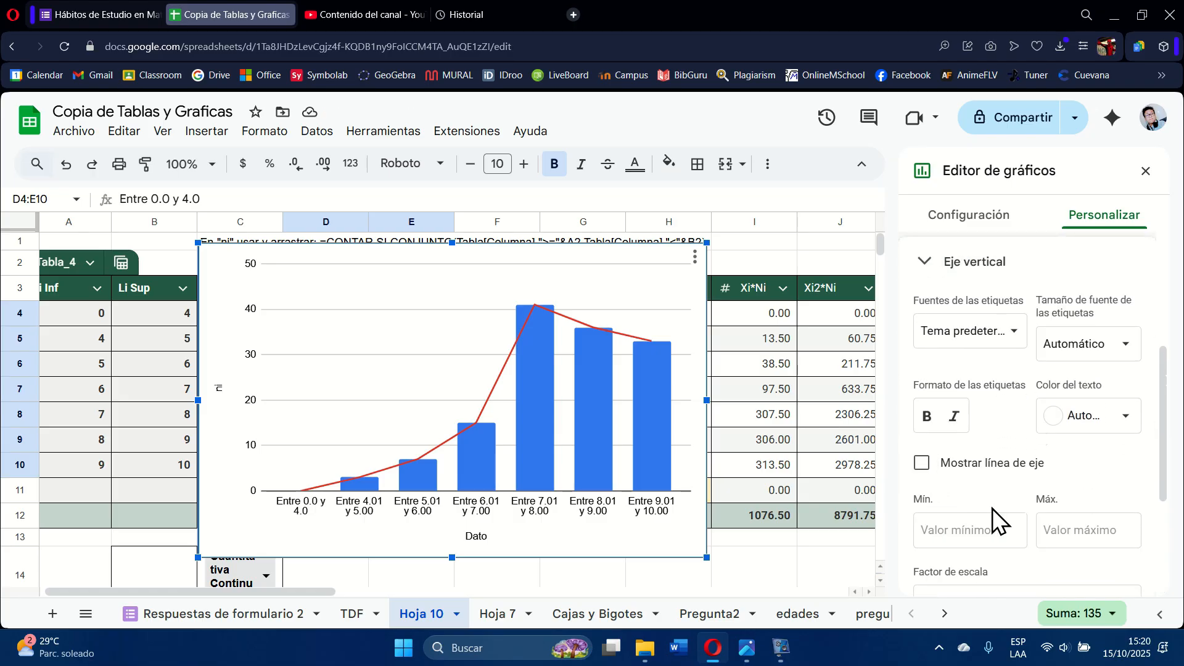
pyautogui.click(1005, 539)
pyautogui.write('0')
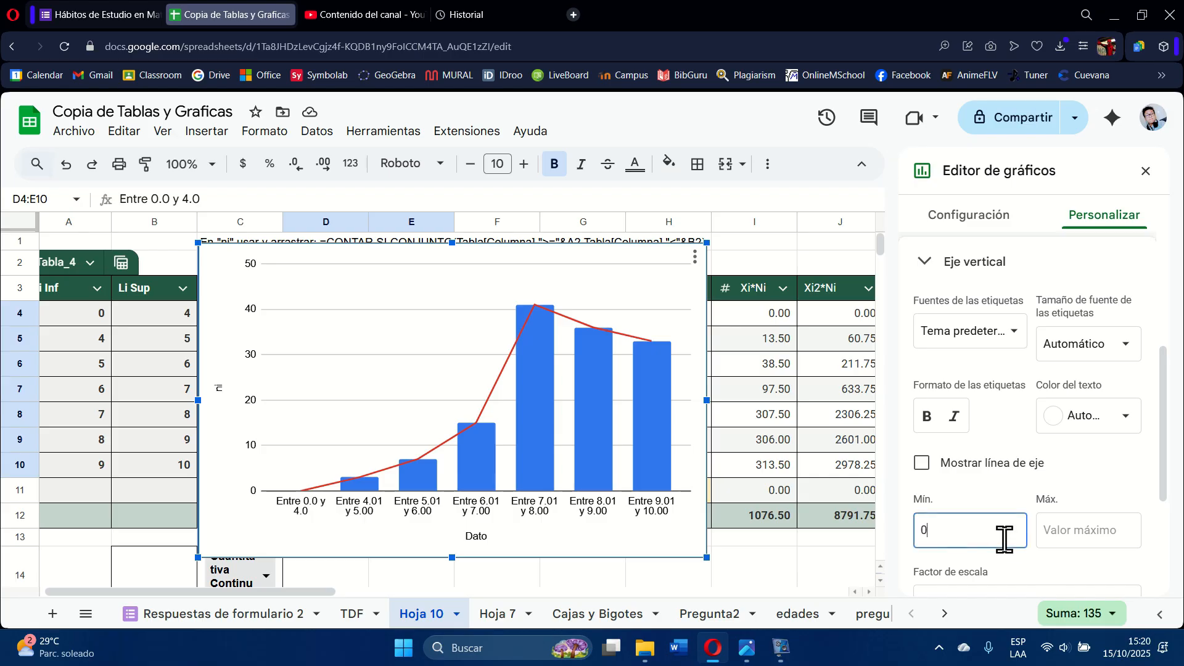
pyautogui.click(1098, 531)
pyautogui.write('45')
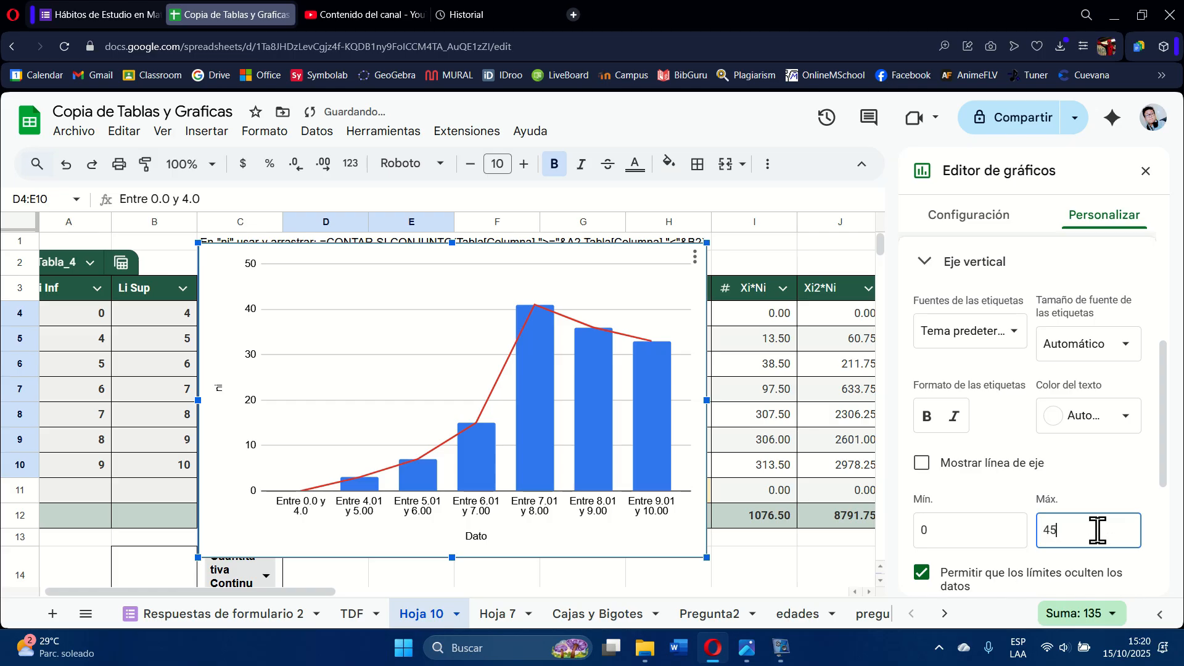
pyautogui.click(1132, 491)
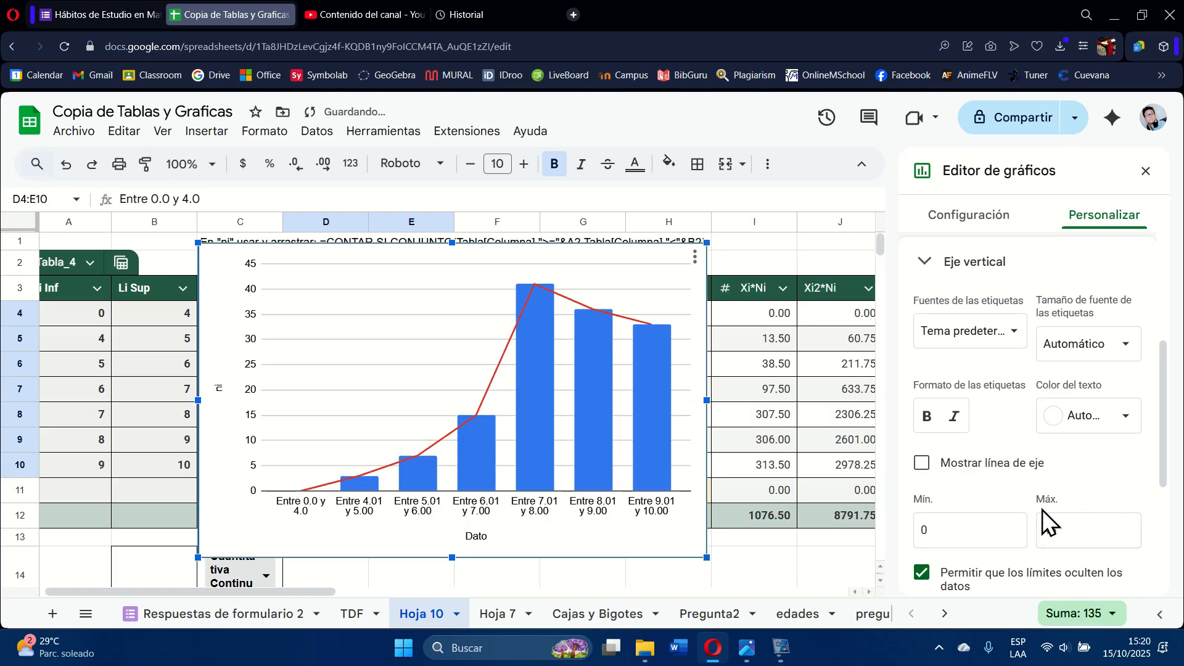
pyautogui.click(1148, 173)
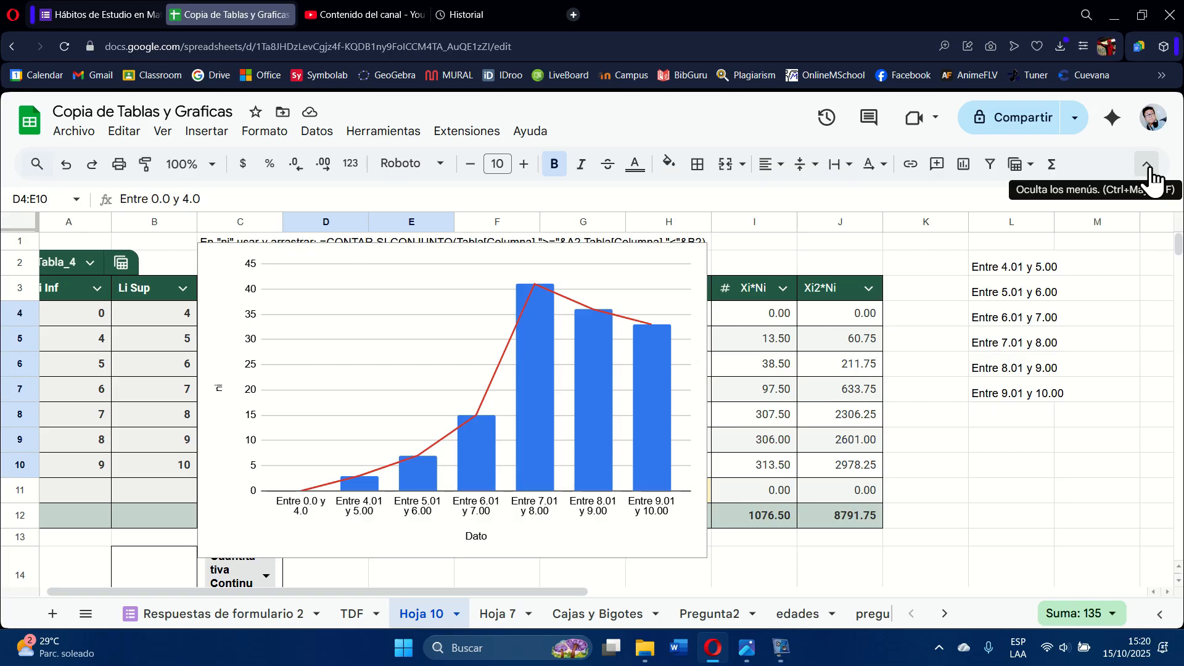
# Remove the vertical axis title ni and the horizontal axis title Dato from the combo chart
pyautogui.click(225, 291)
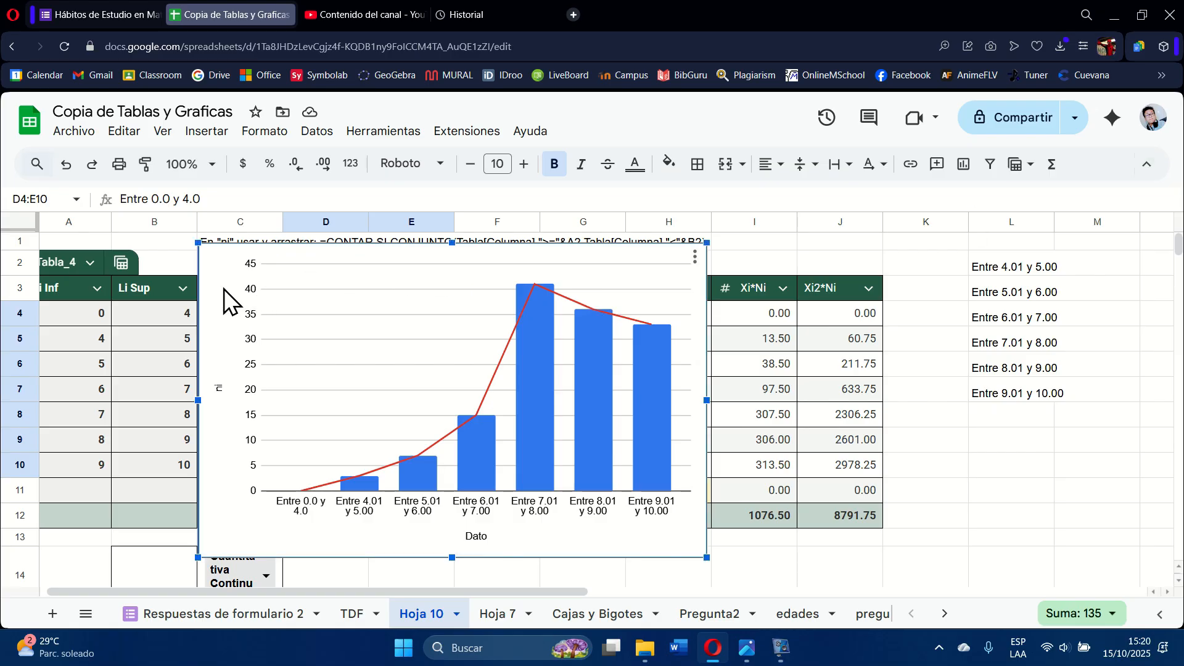
pyautogui.doubleClick(219, 390)
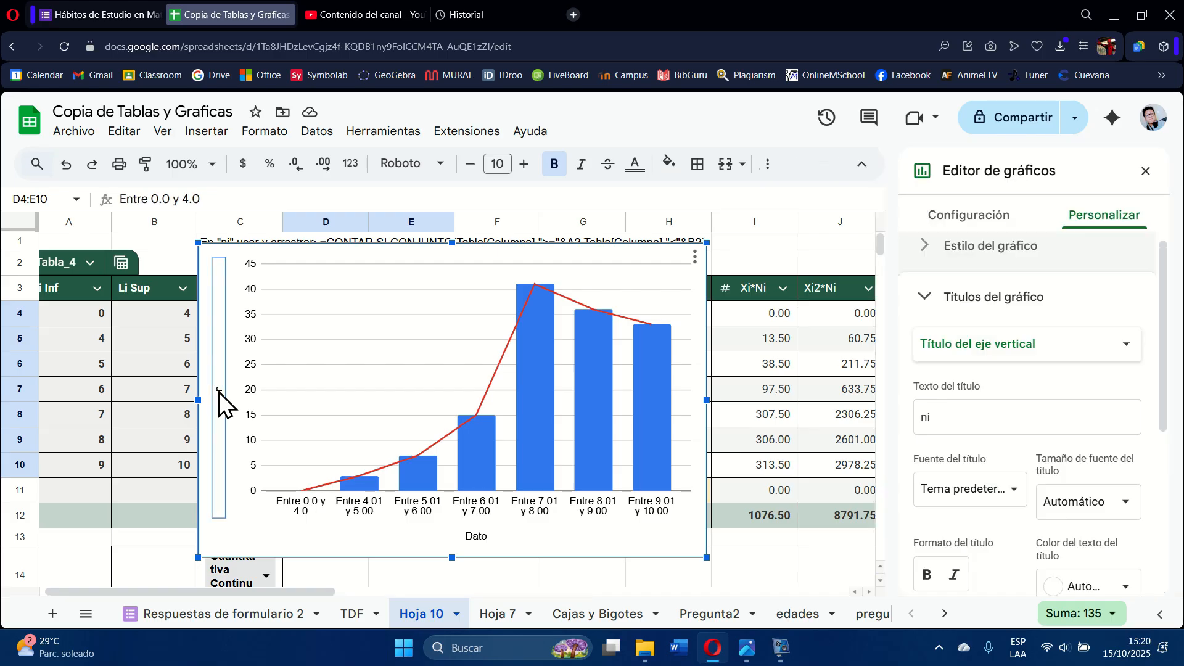
pyautogui.press('Delete')
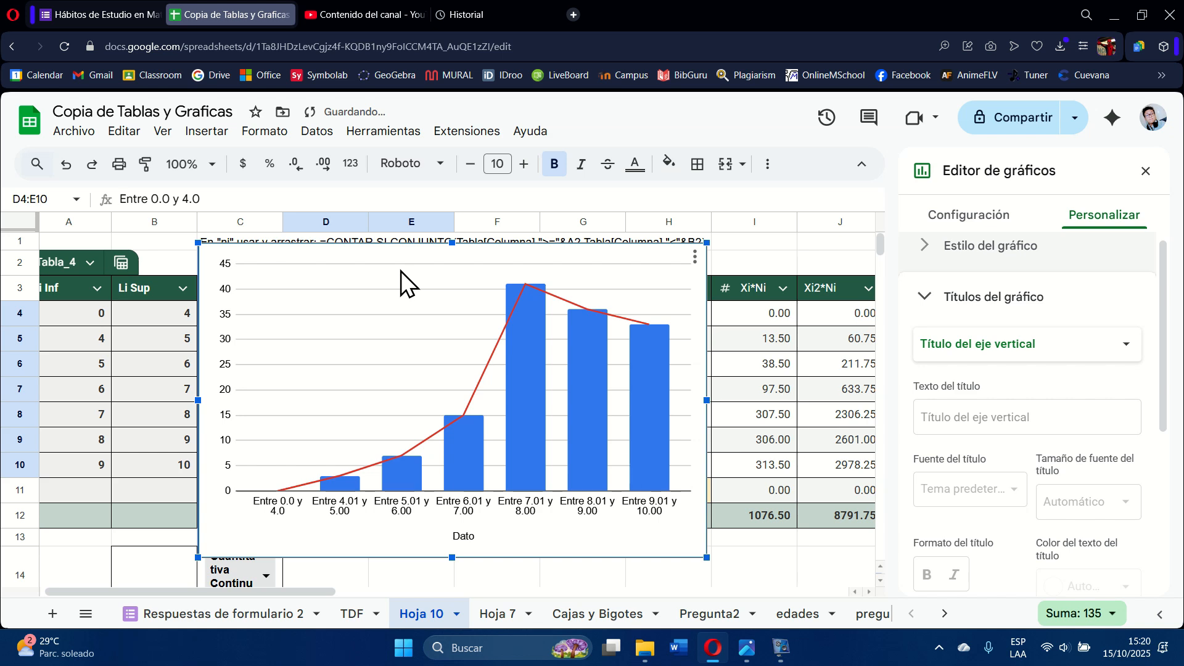
pyautogui.click(468, 538)
pyautogui.press('Delete')
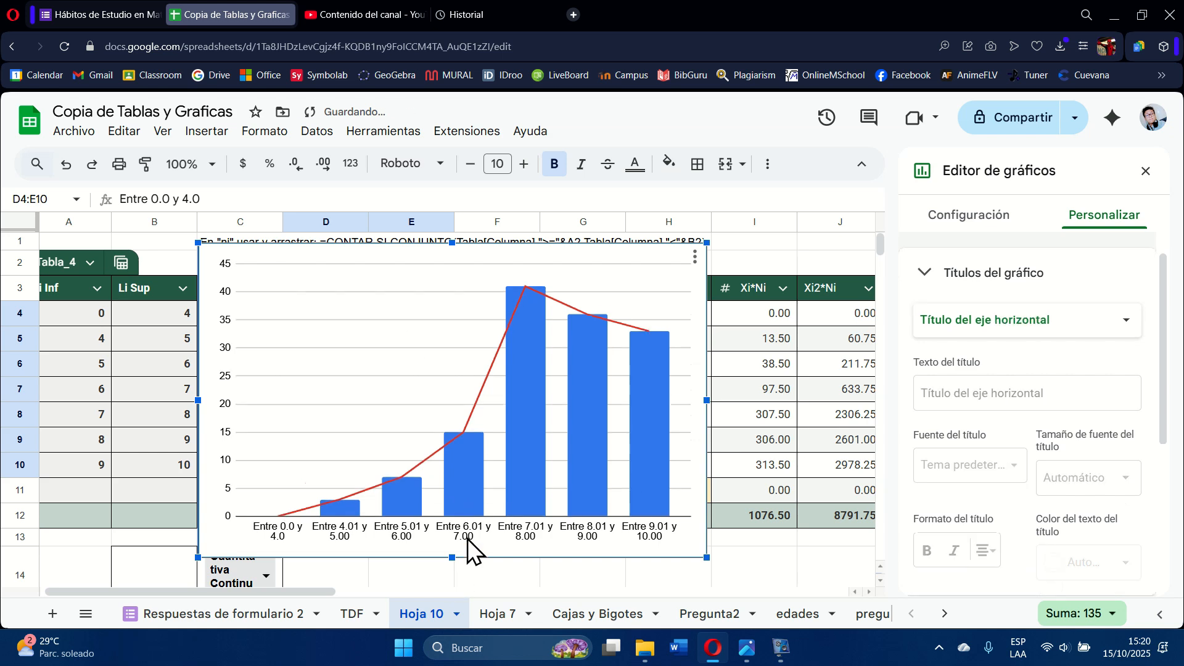
pyautogui.click(1145, 173)
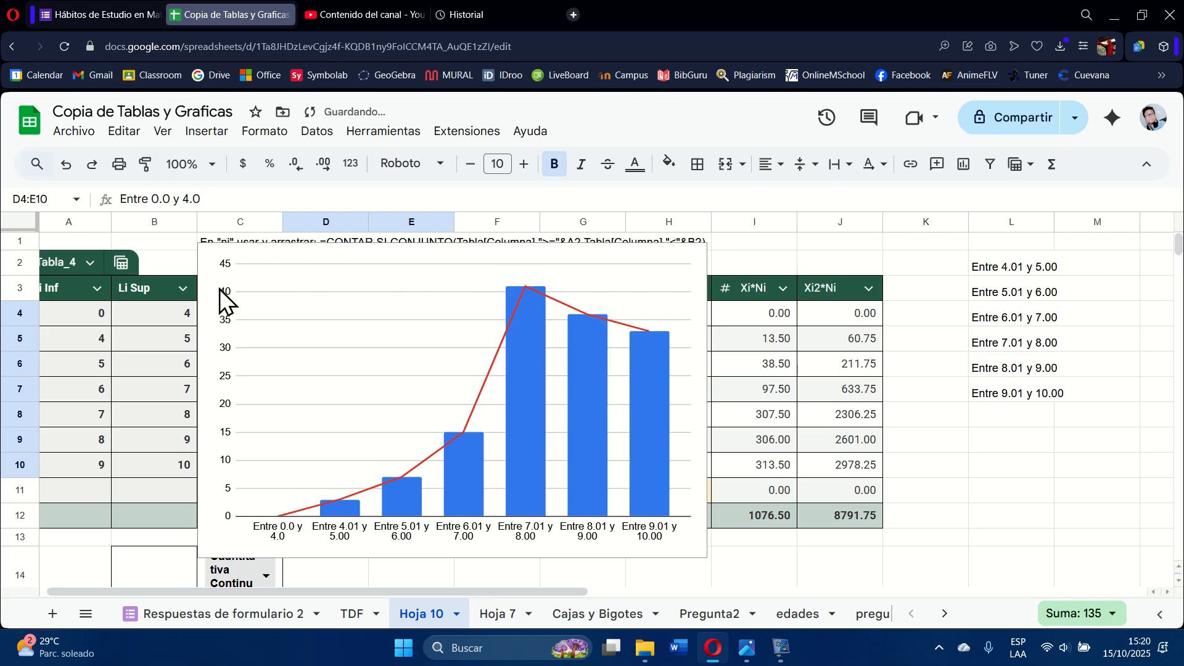
# Move the combo chart below the frequency table, beside the statistics table, with its upper-left corner near G14
pyautogui.click(281, 314)
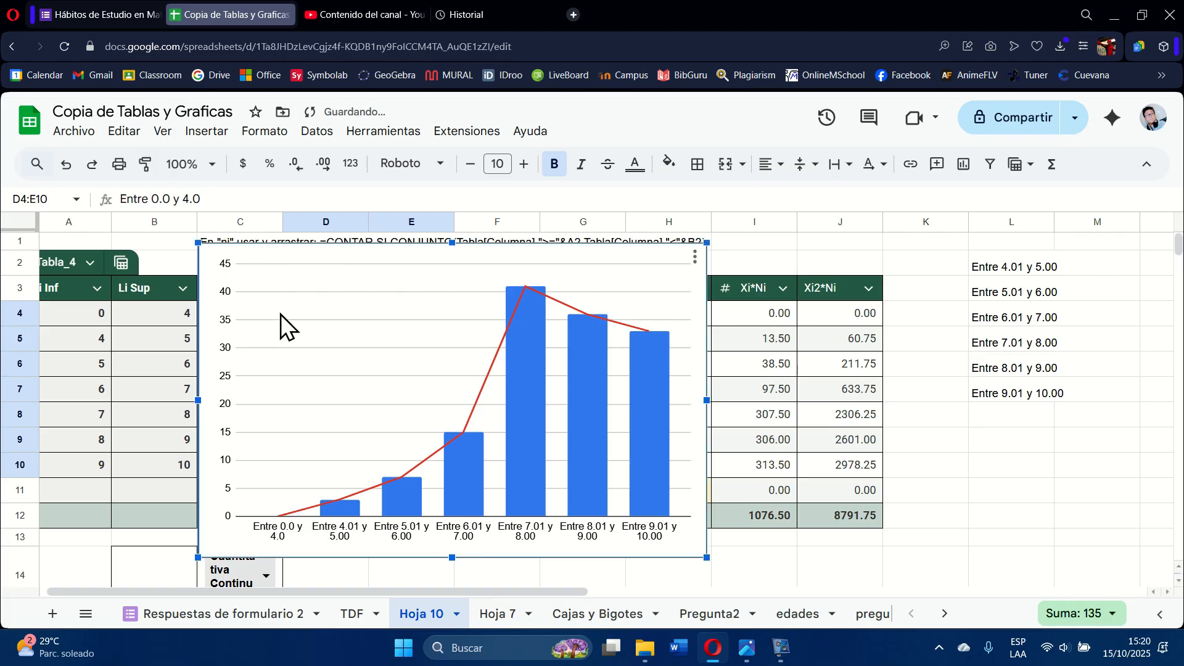
pyautogui.moveTo(213, 268); pyautogui.dragTo(556, 575)
pyautogui.scroll(-5, 1055, 479)
pyautogui.click(1097, 443)
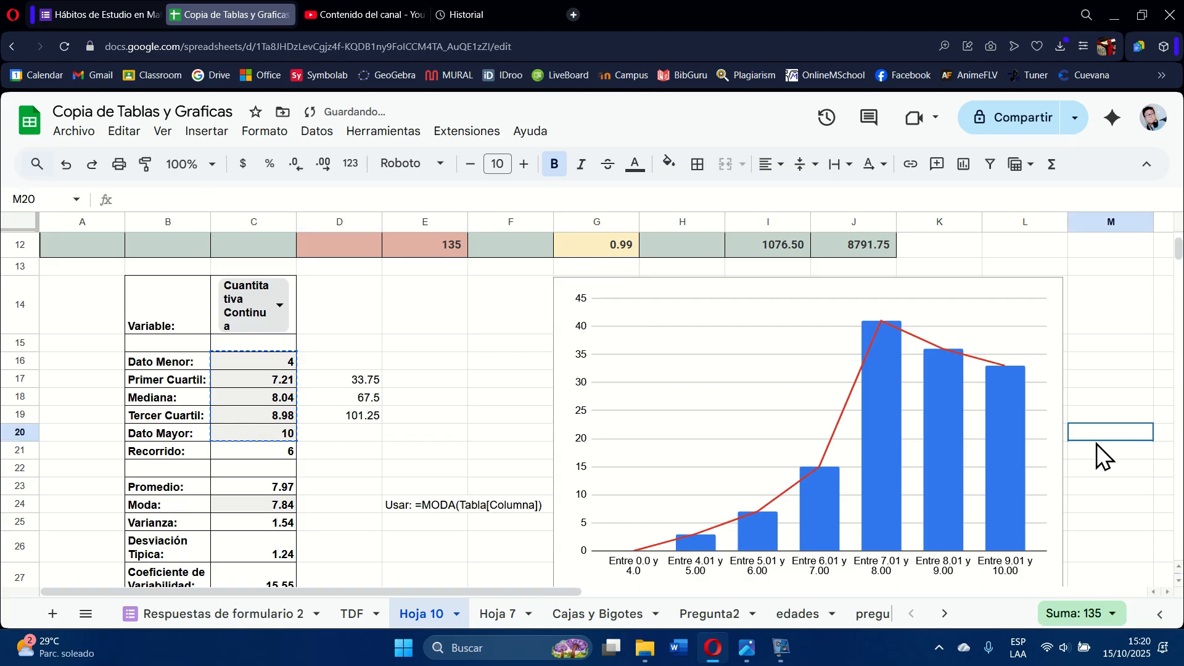
pyautogui.scroll(4, 1097, 443)
pyautogui.scroll(1, 1096, 443)
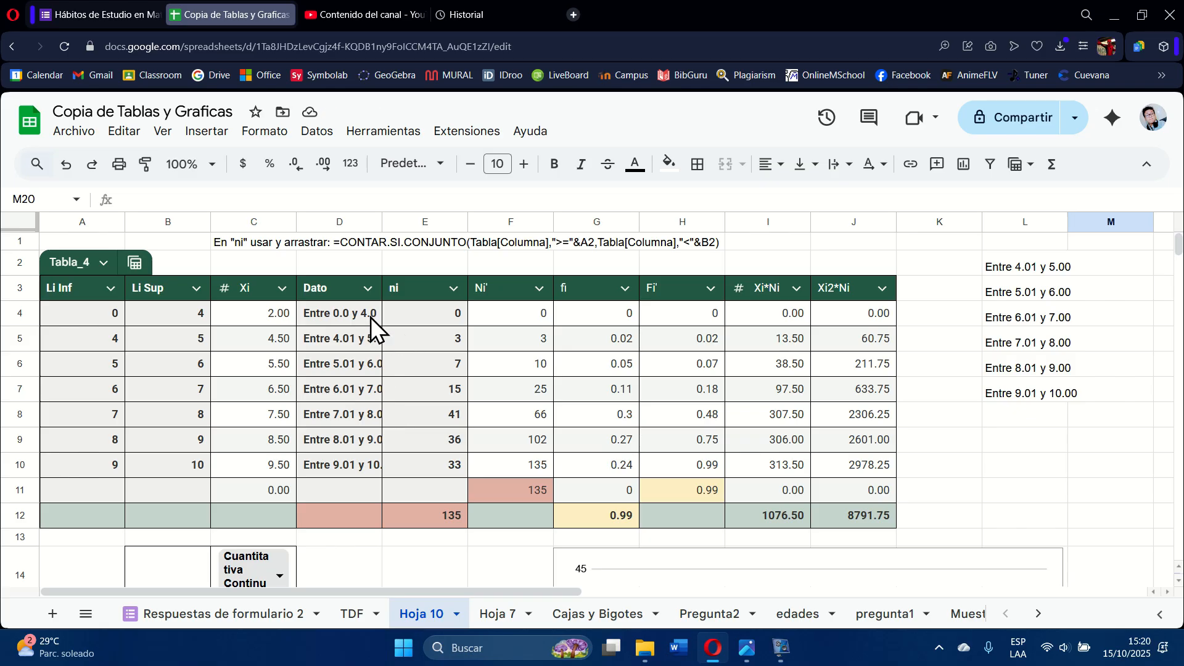
pyautogui.scroll(-8, 557, 411)
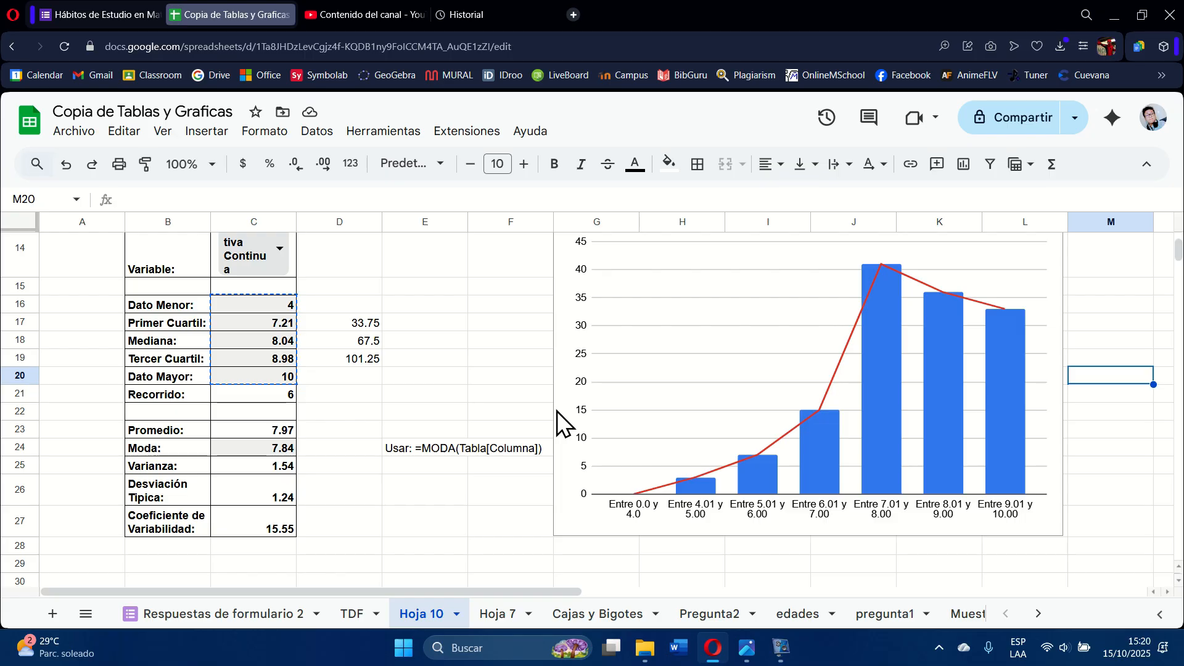
pyautogui.scroll(1, 557, 411)
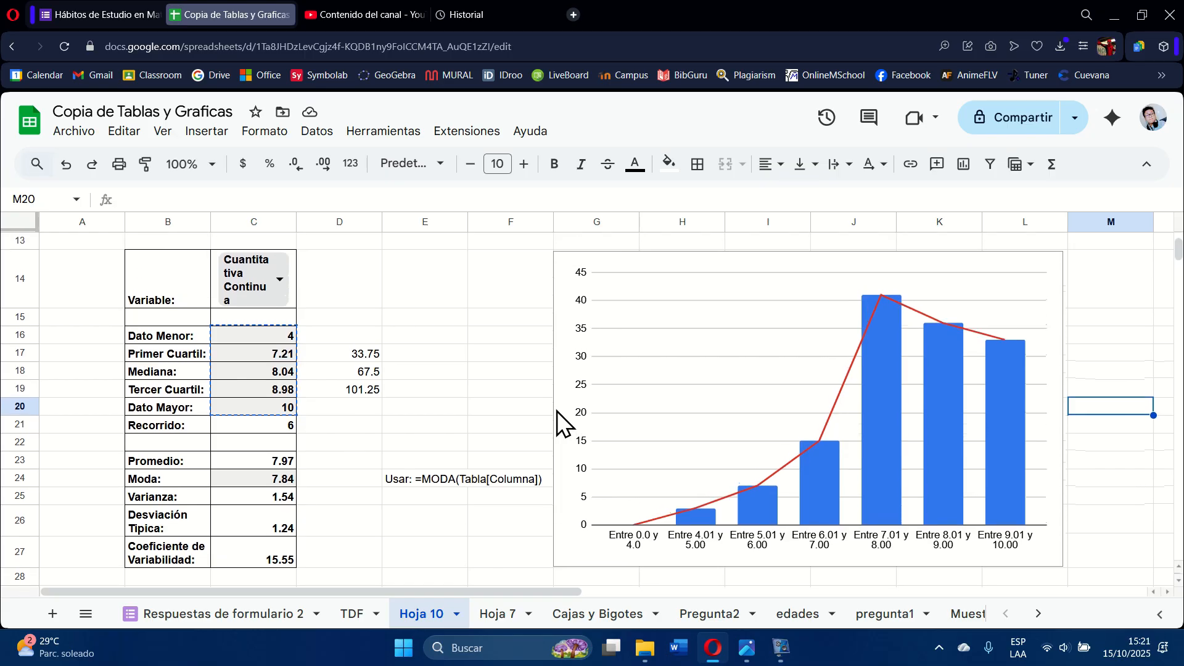